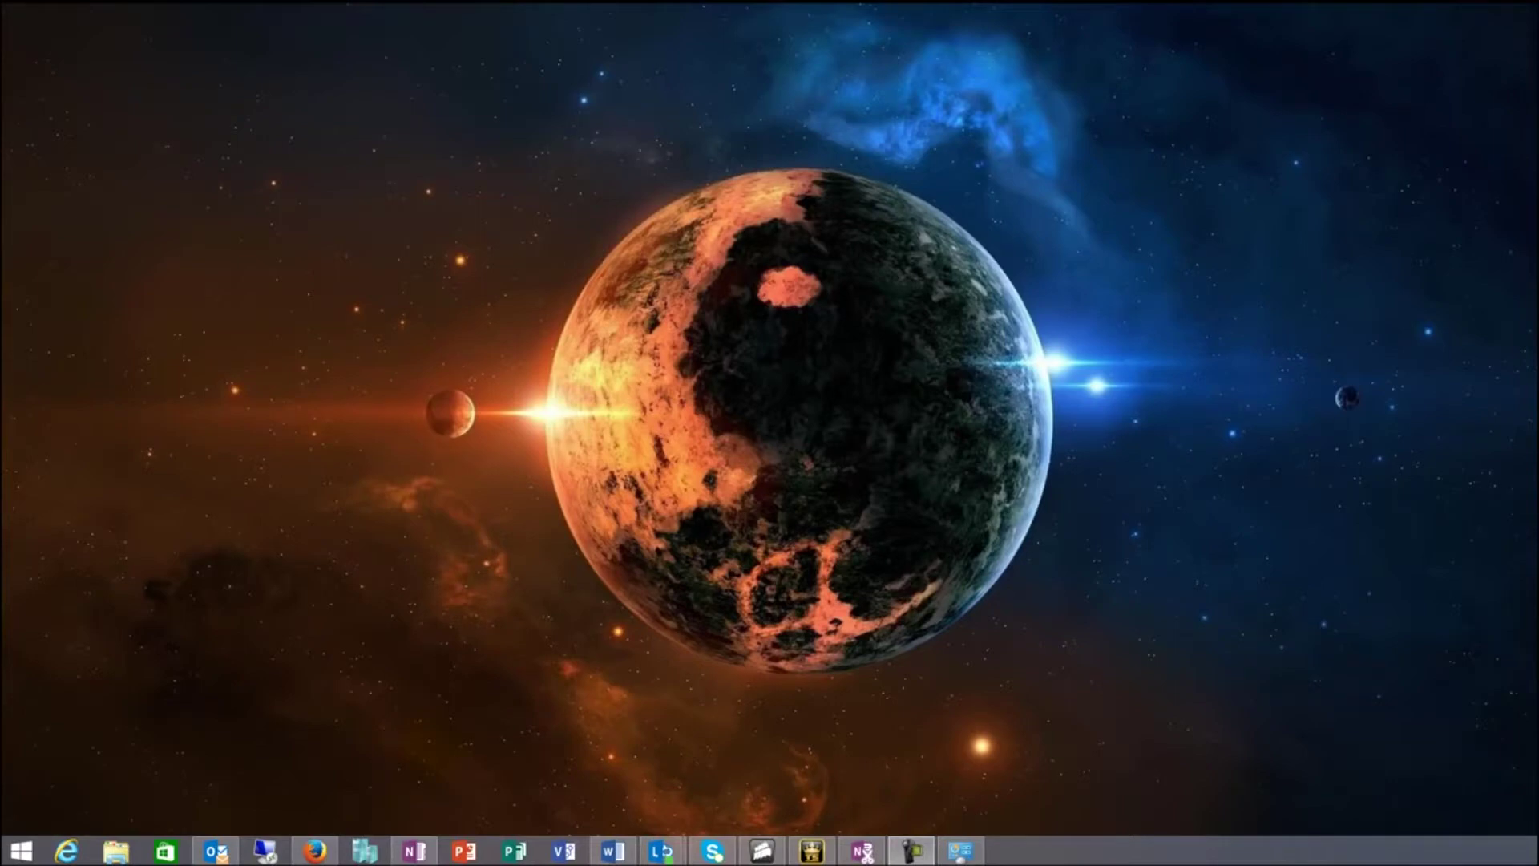
Open the Windows Start screen and search 'chr' to find Google Chrome
key(super)
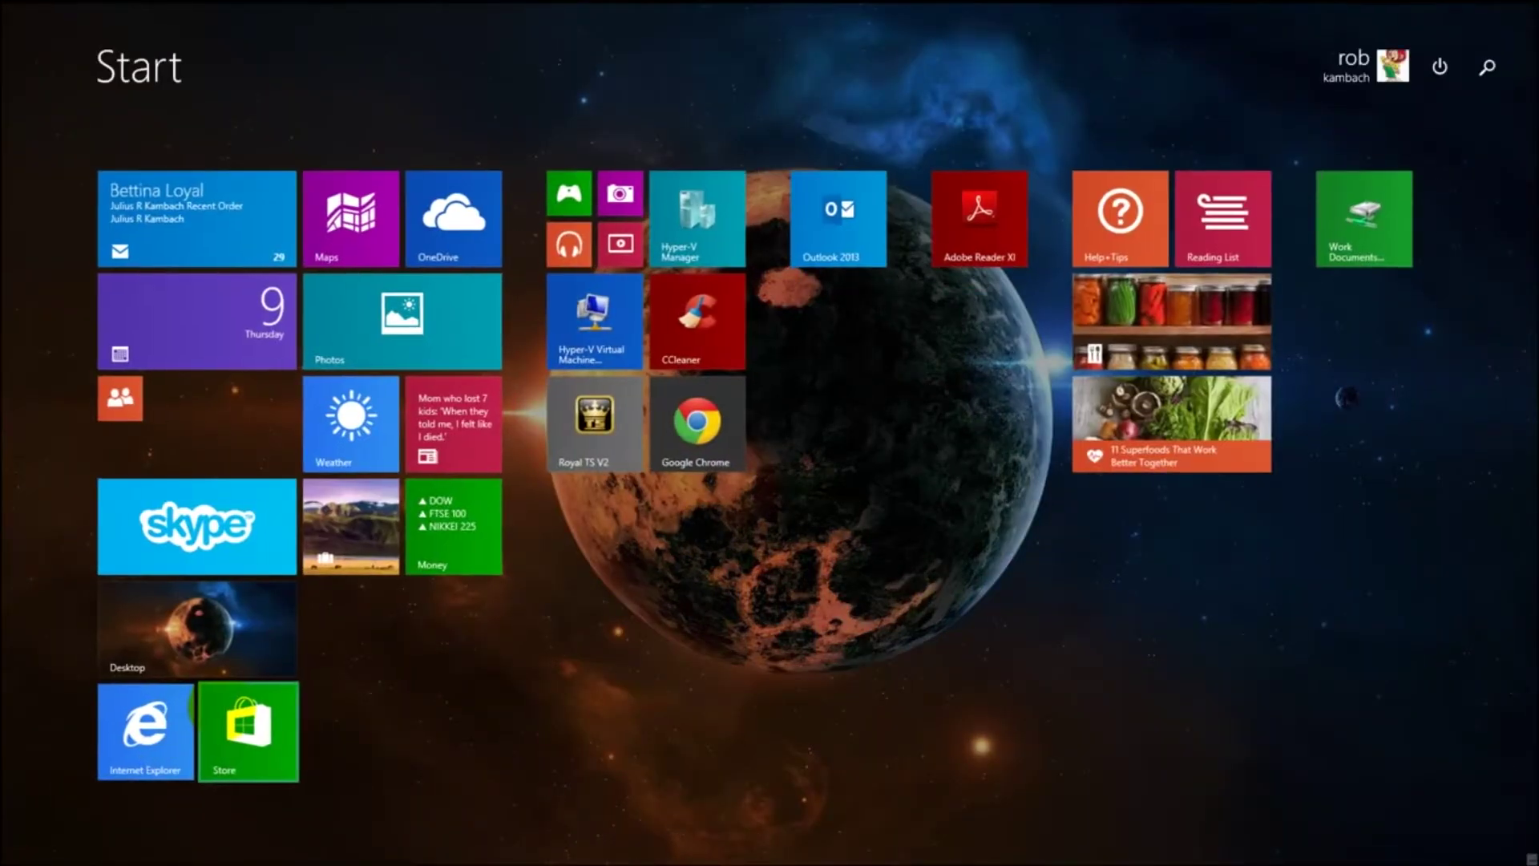
text(chr)
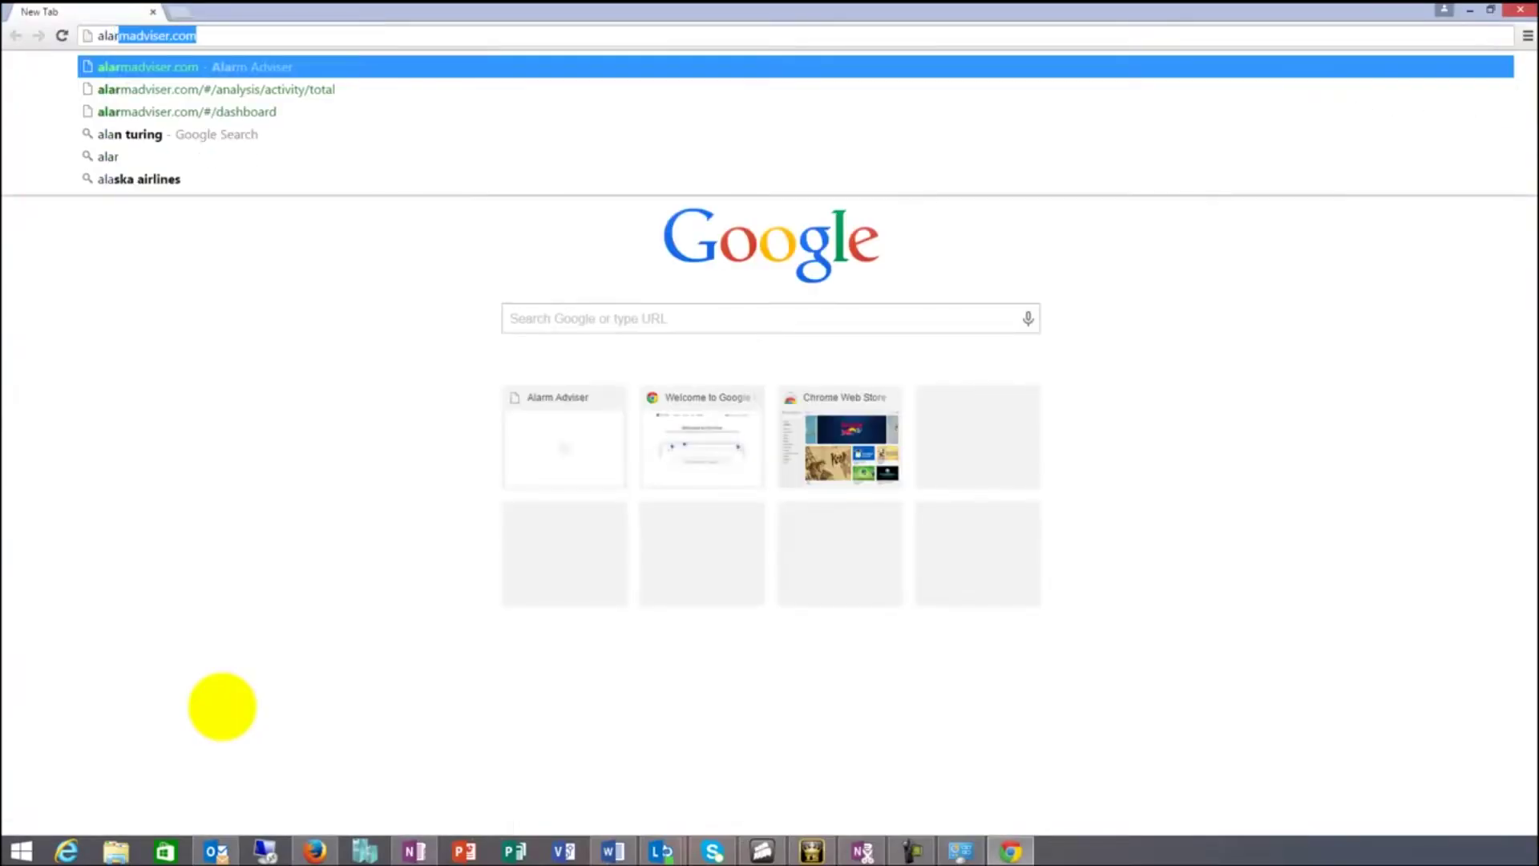
Load alarmadviser.com in Chrome to reach the Alarm Adviser dashboard
text(iser)
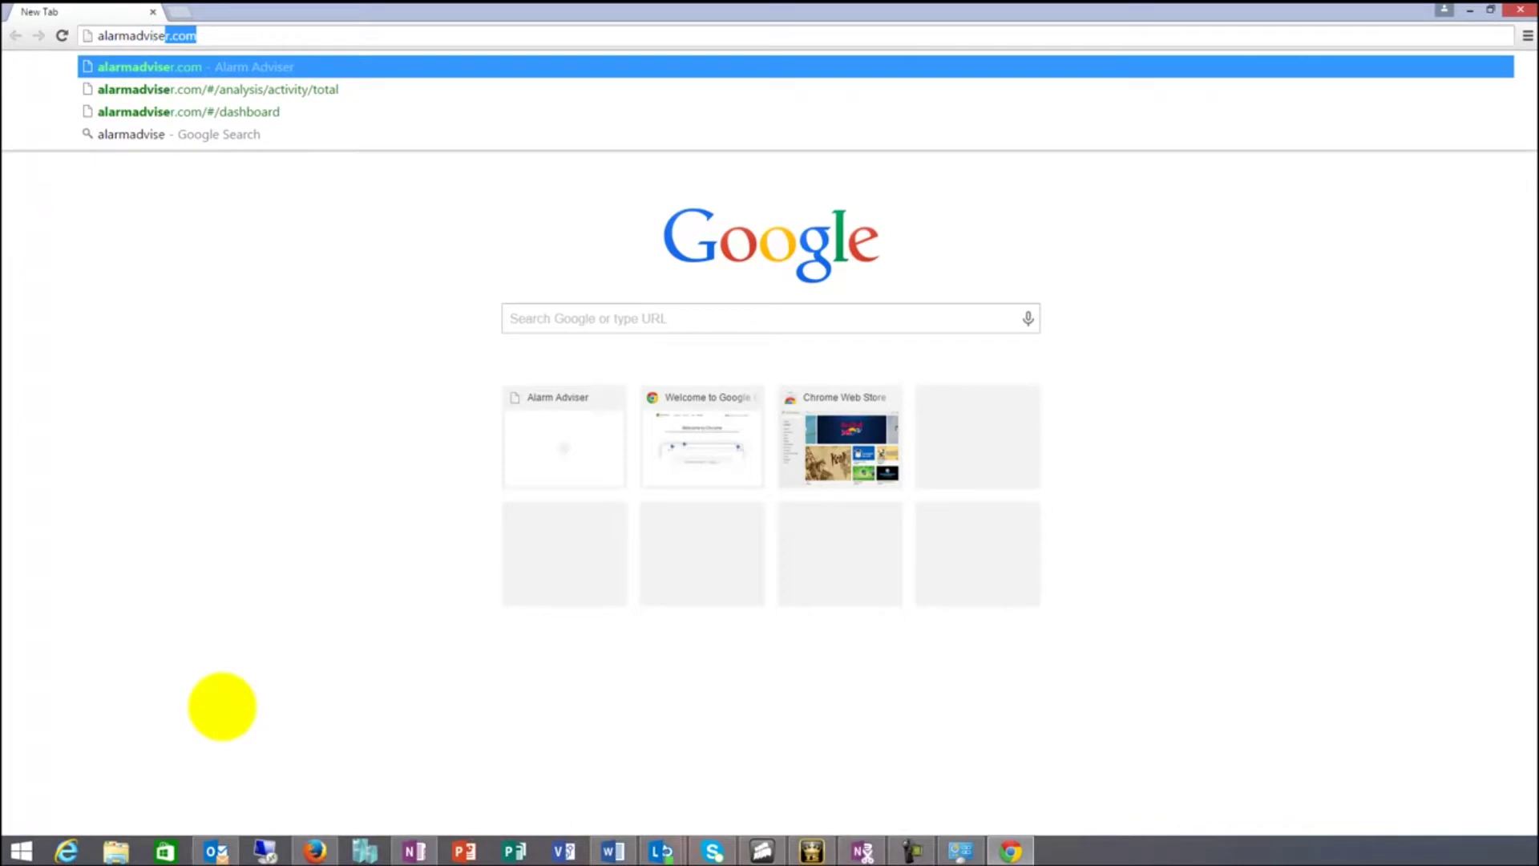
text(.com)
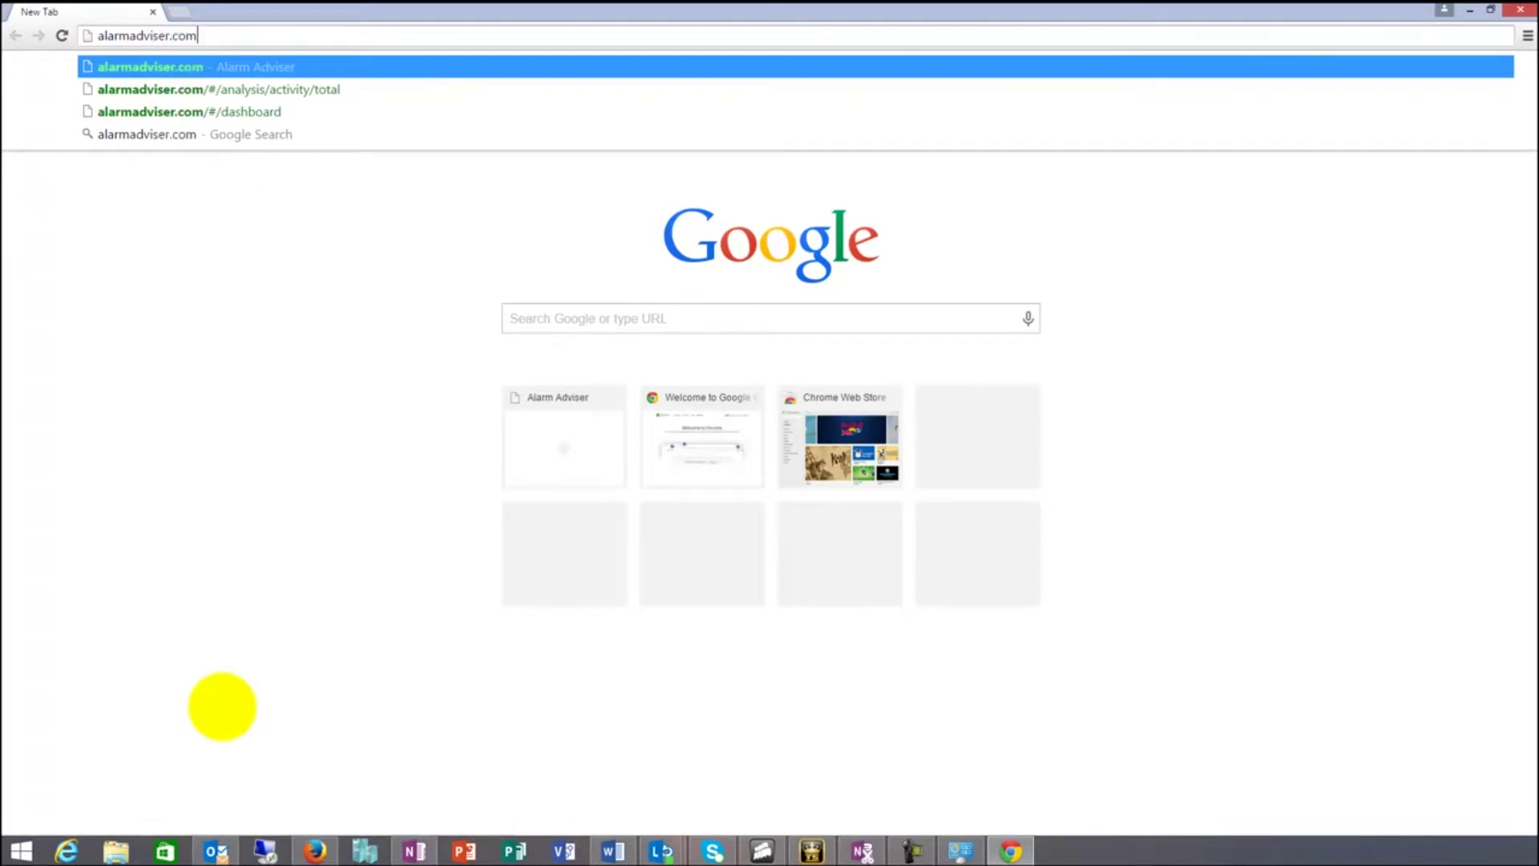
key(Return)
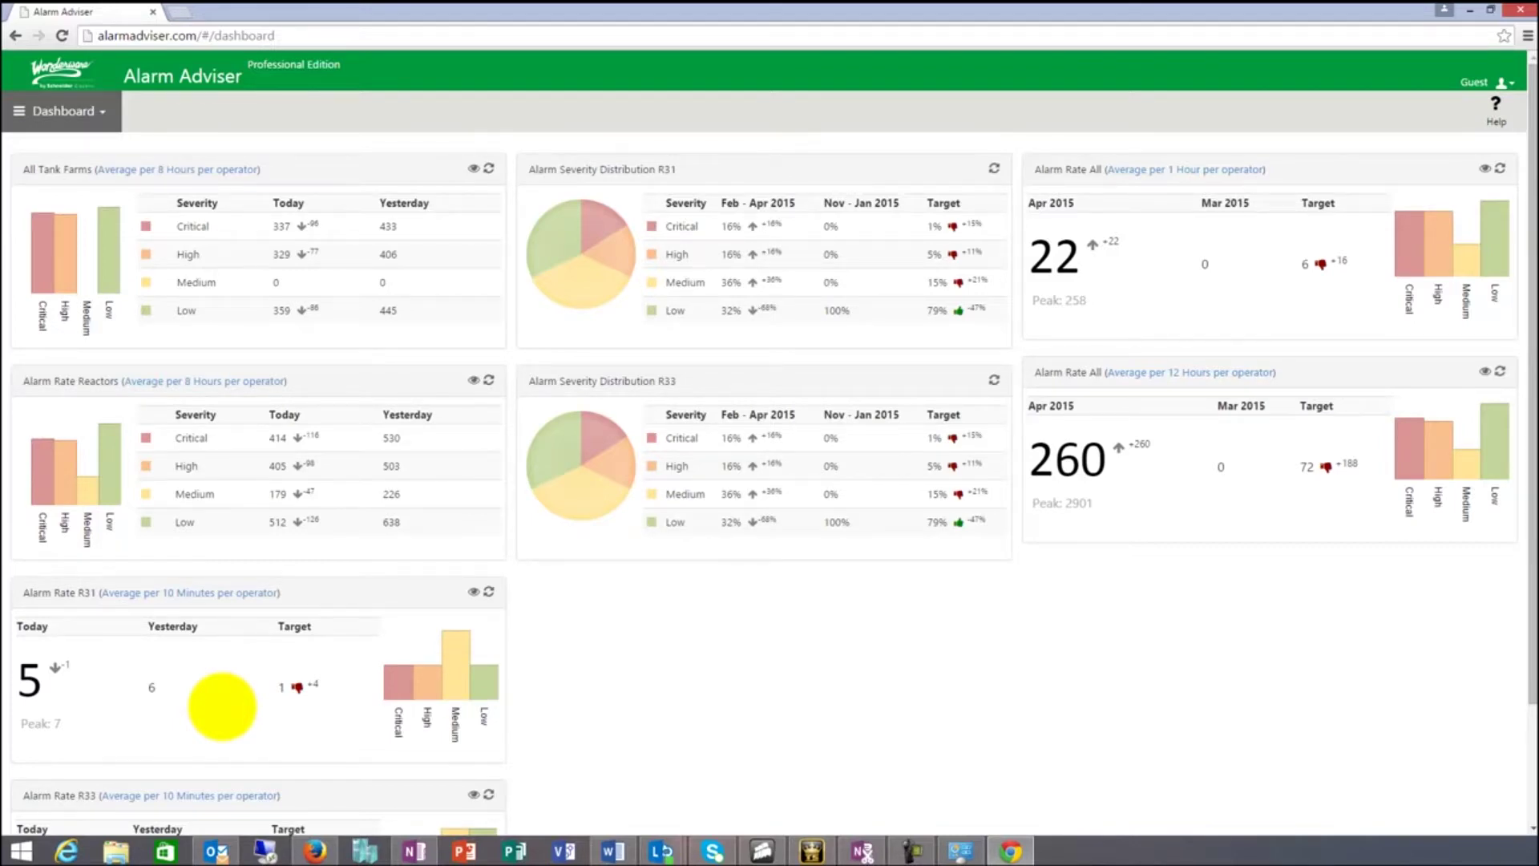
click(285, 33)
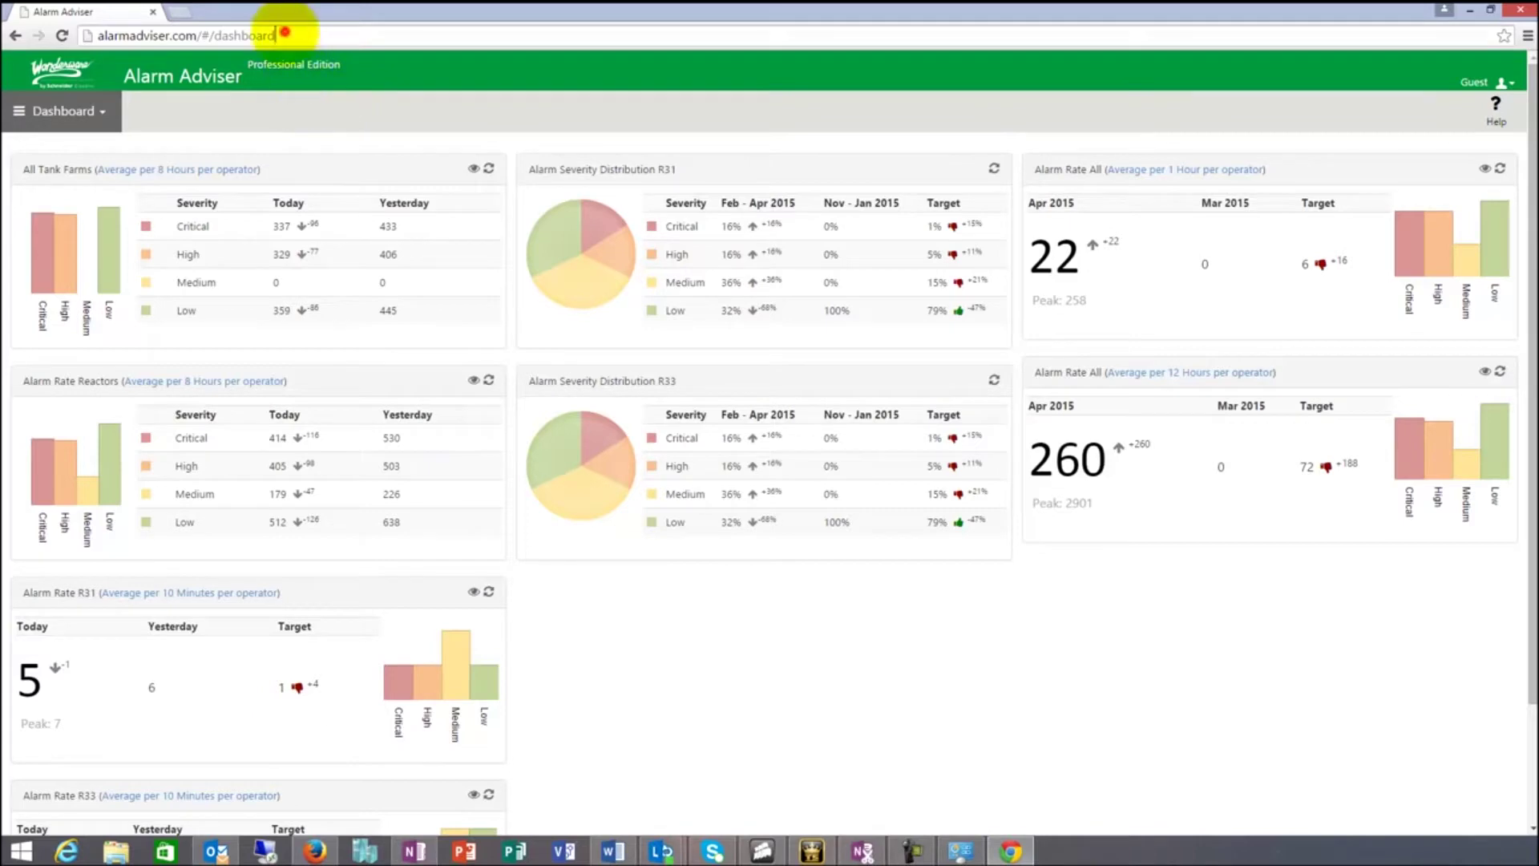
drag(282, 34, 64, 34)
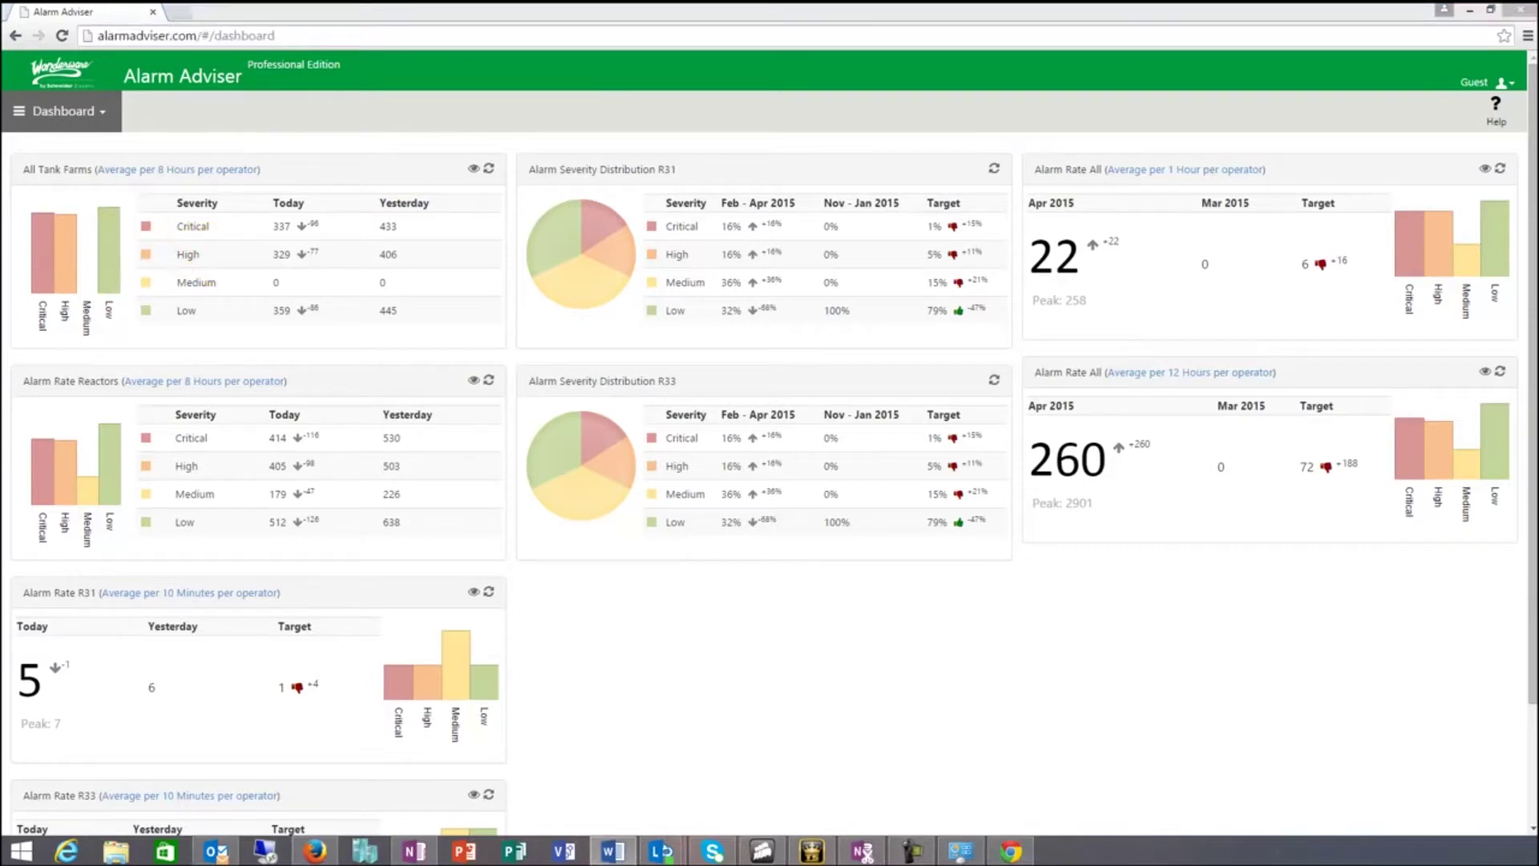
Sign in from the Guest user icon with user name and password, retyping the rejected password
click(1492, 80)
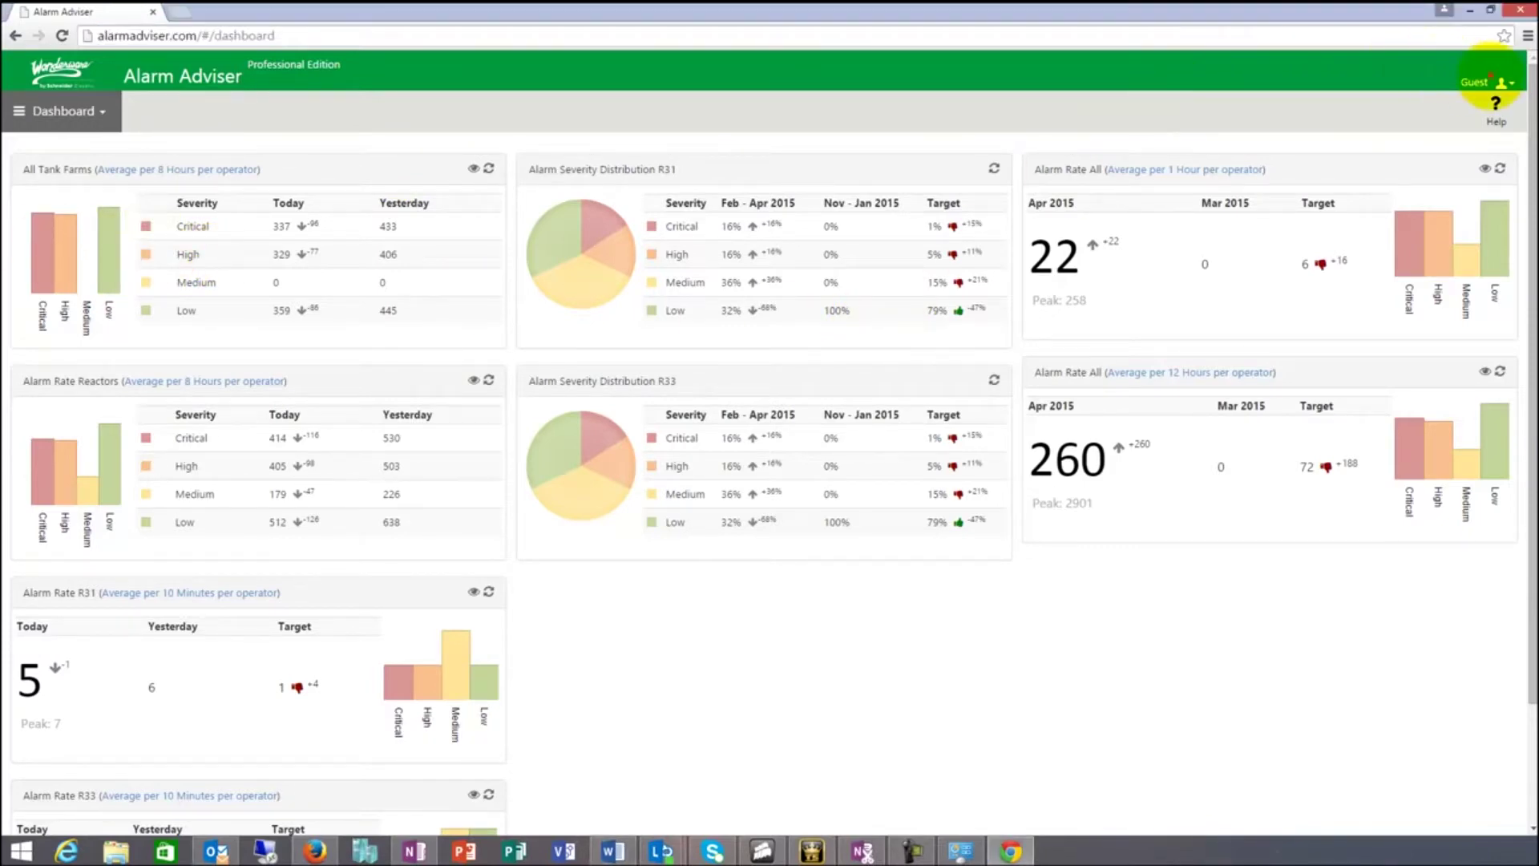
text(wwuser)
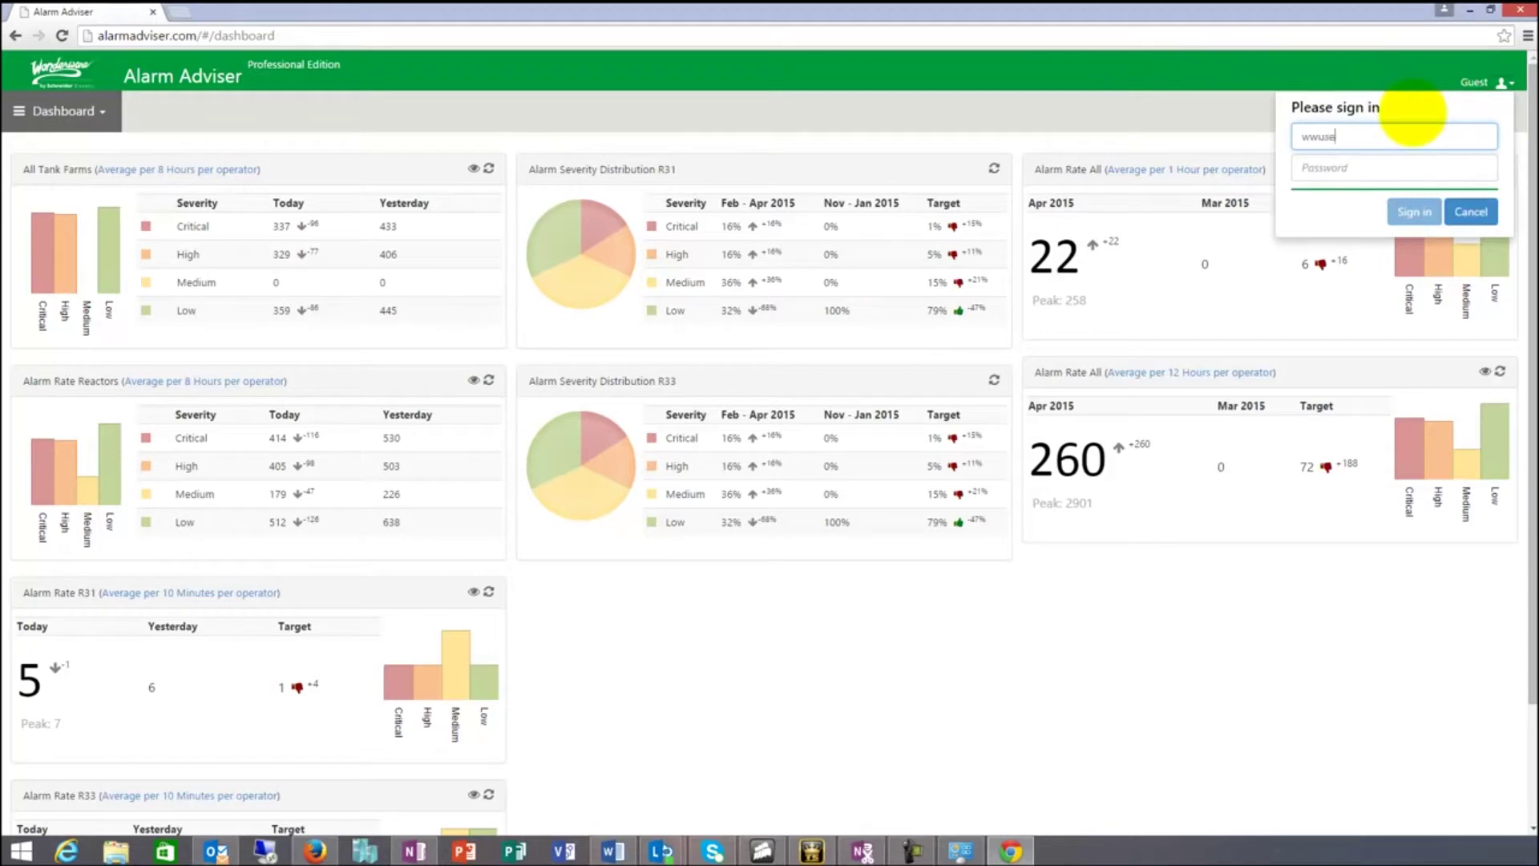
click(1401, 161)
text(•••••)
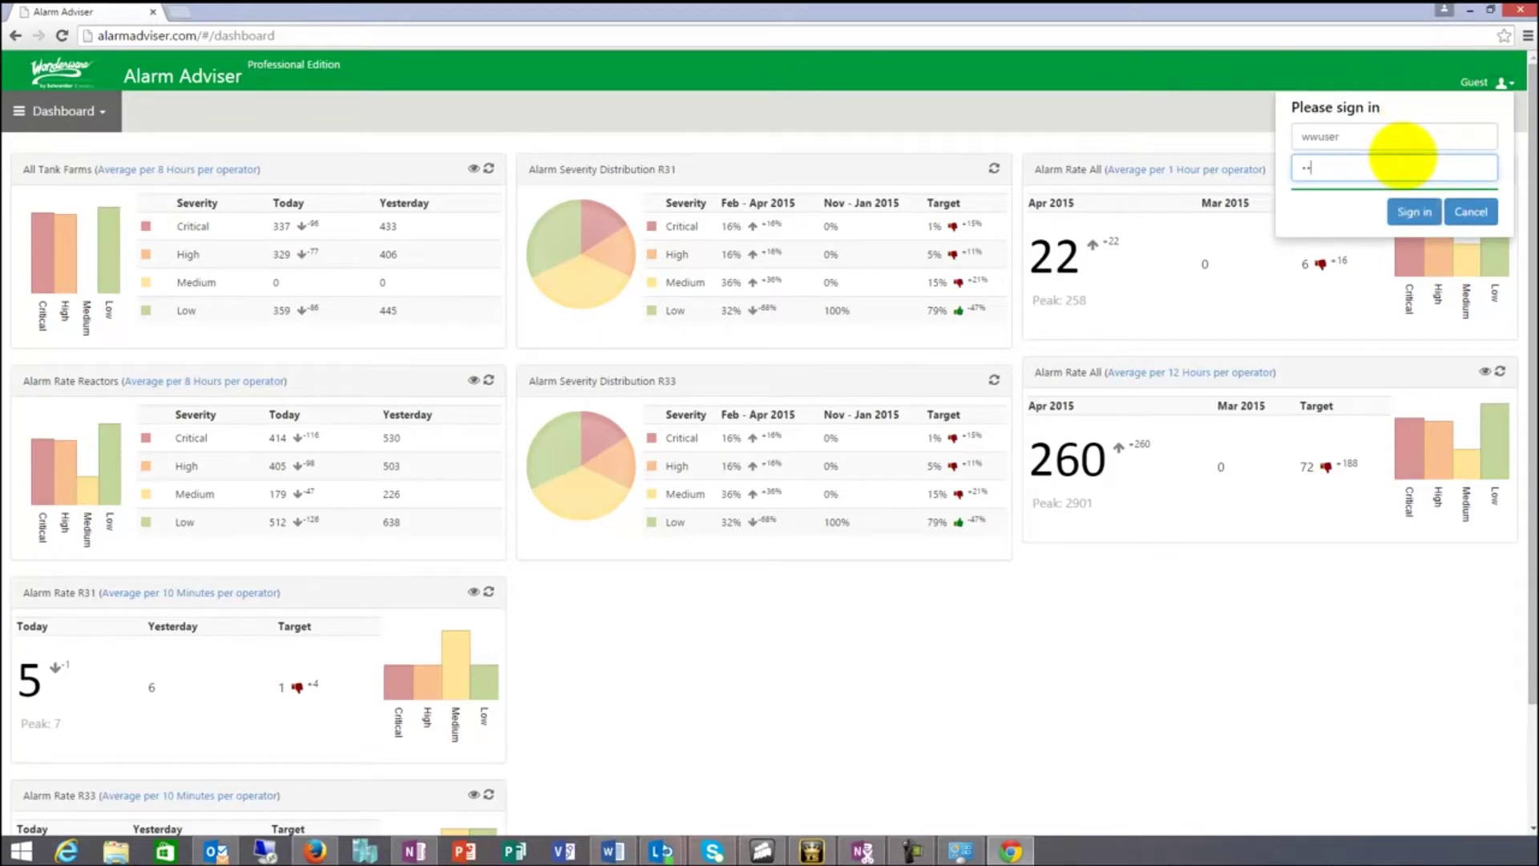
text(•••••••)
key(Return)
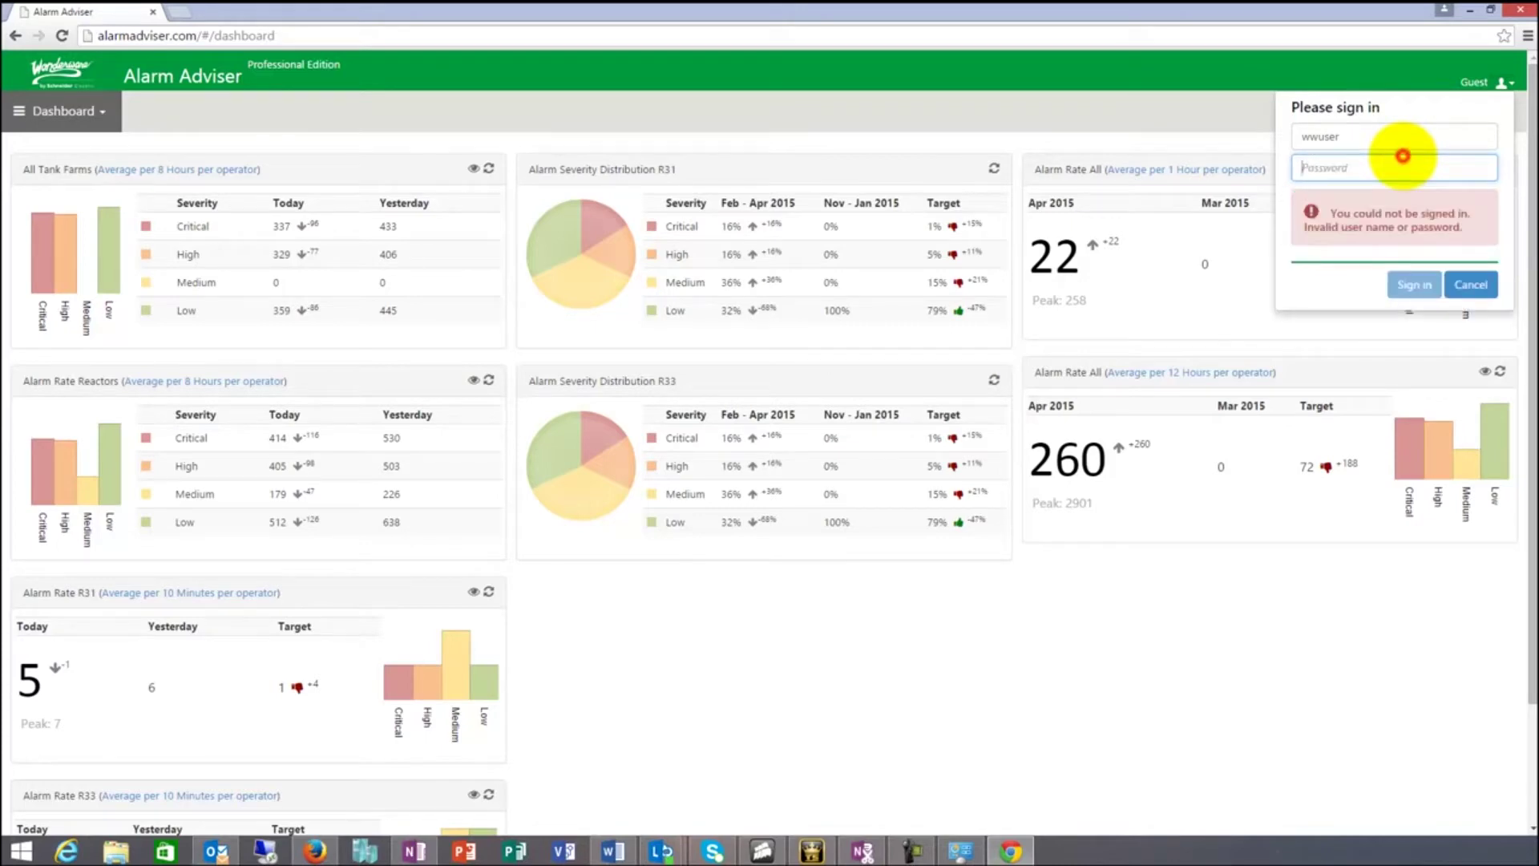
click(1403, 161)
text(•••••••••••)
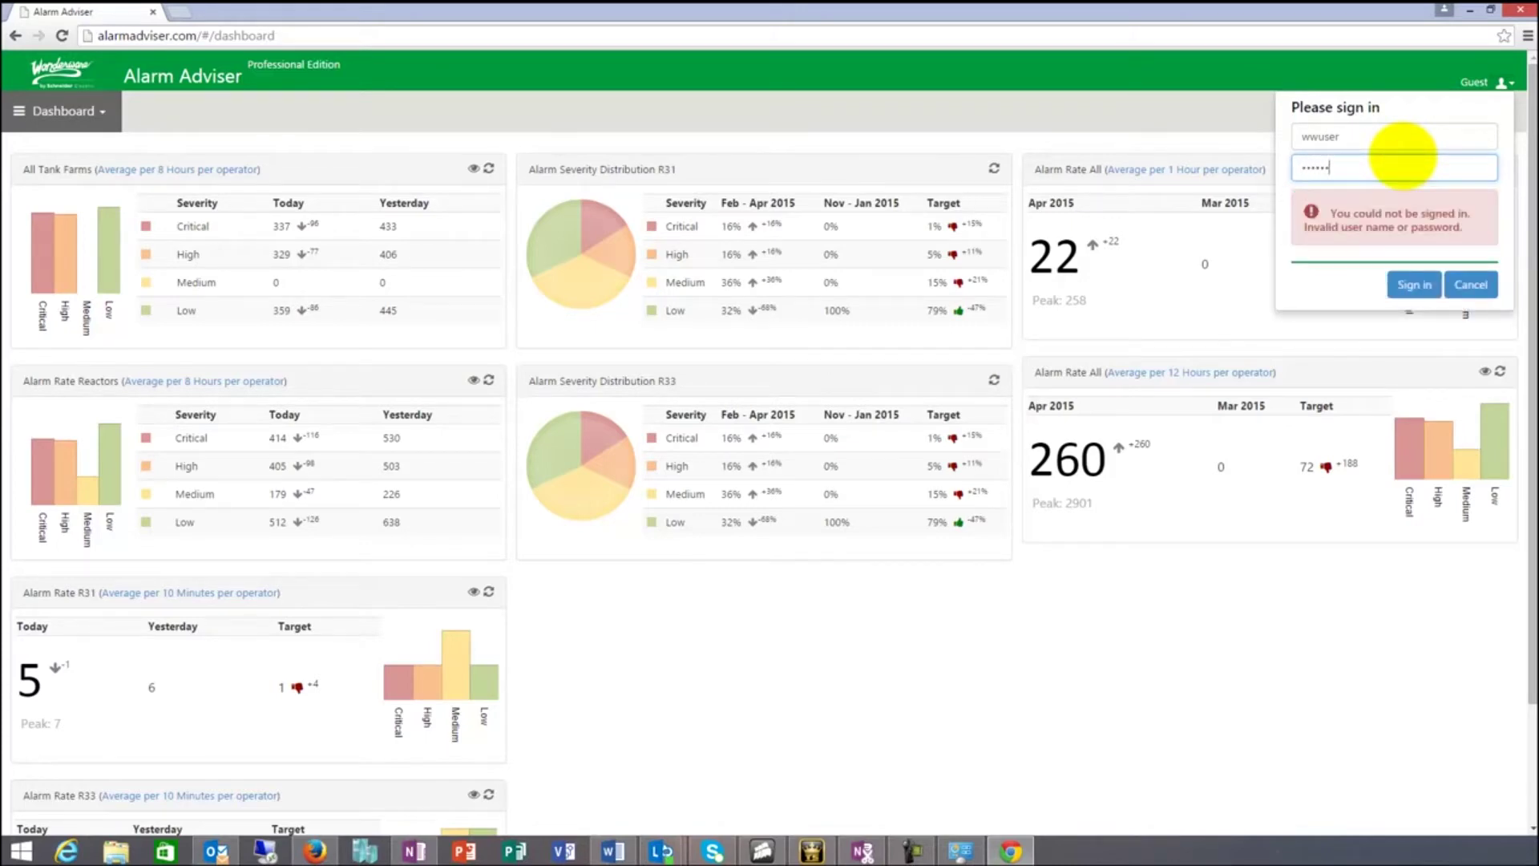
text(•)
key(Return)
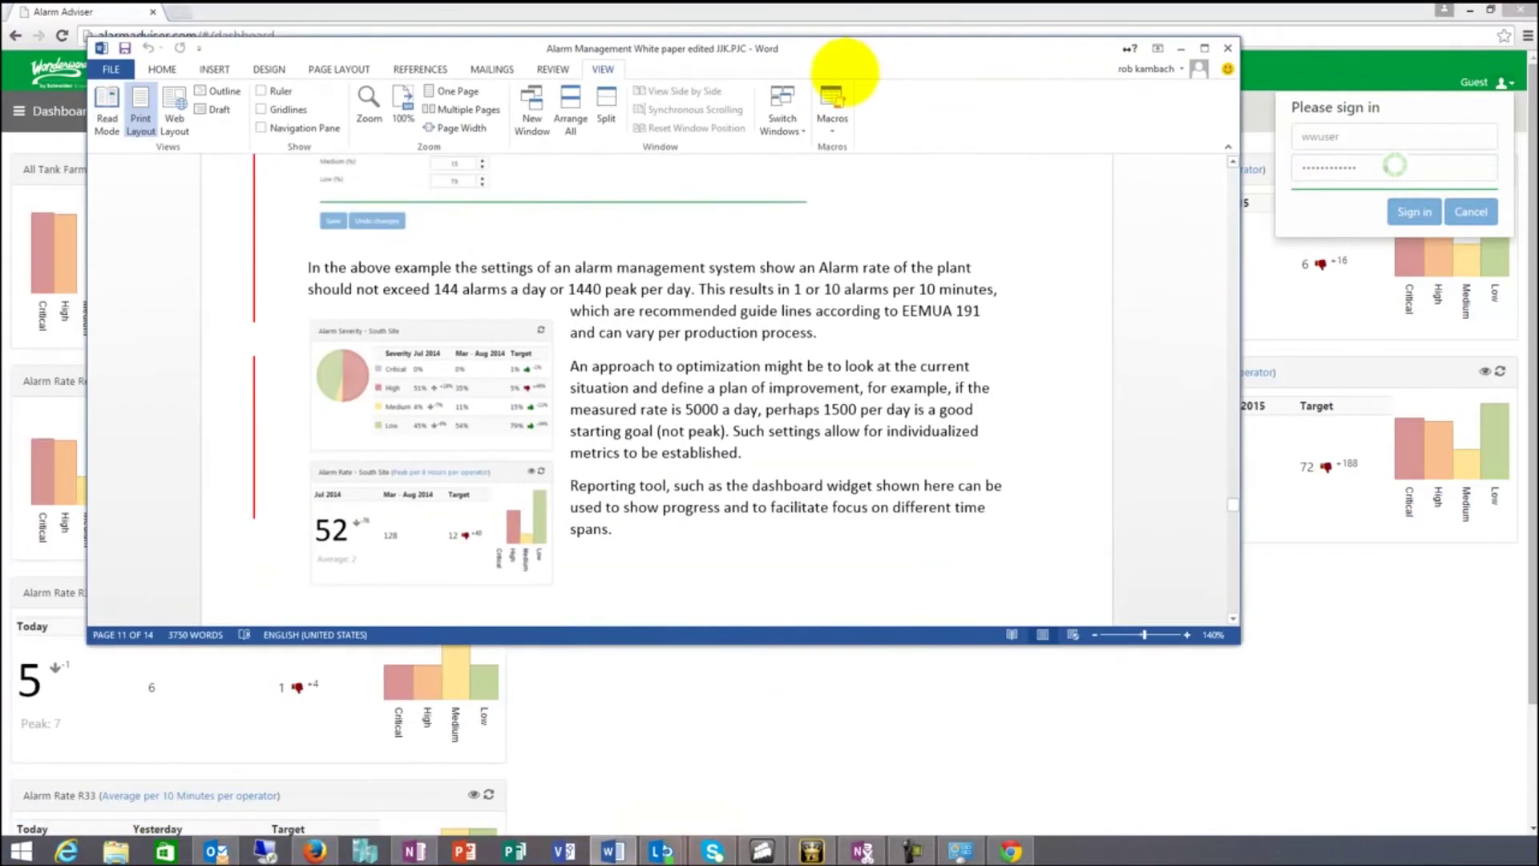
Maximize the Word white paper, read the alarm-rate target passage, then move the window aside
double_click(885, 56)
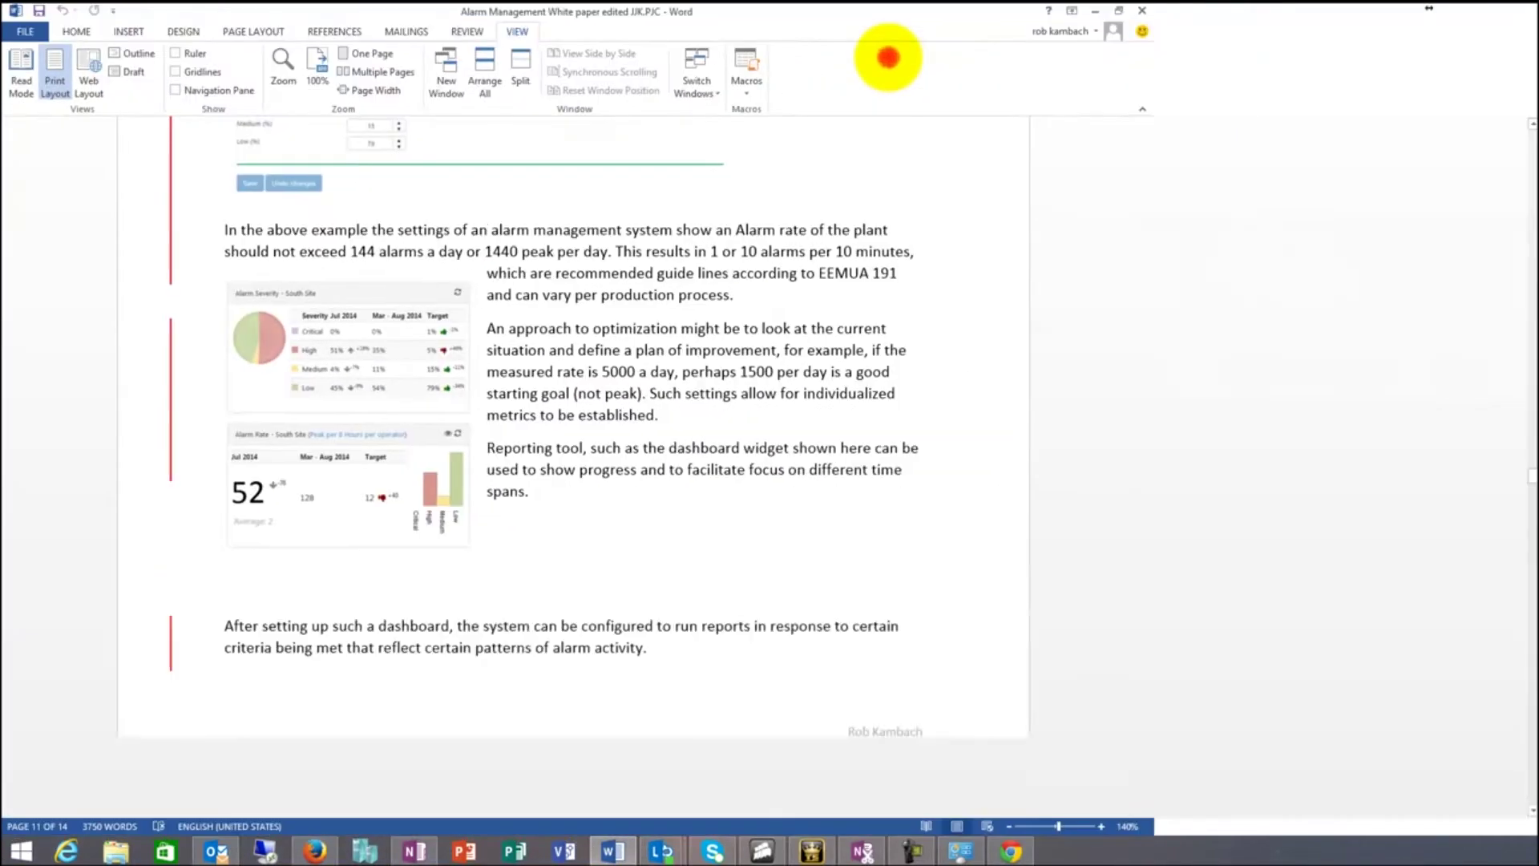
scroll(702, 240, up, 3)
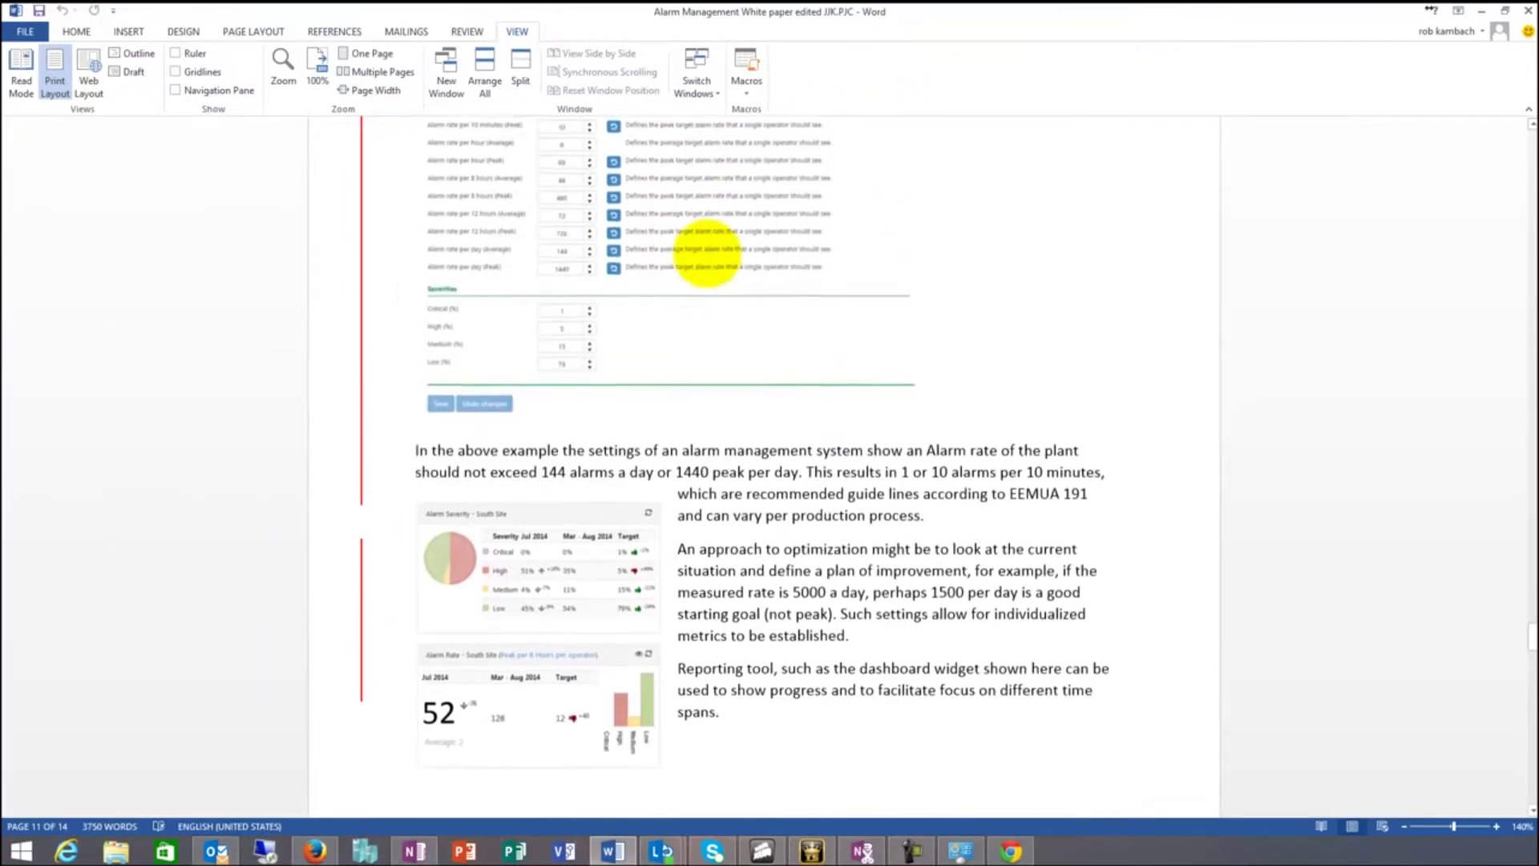
scroll(738, 326, down, 2)
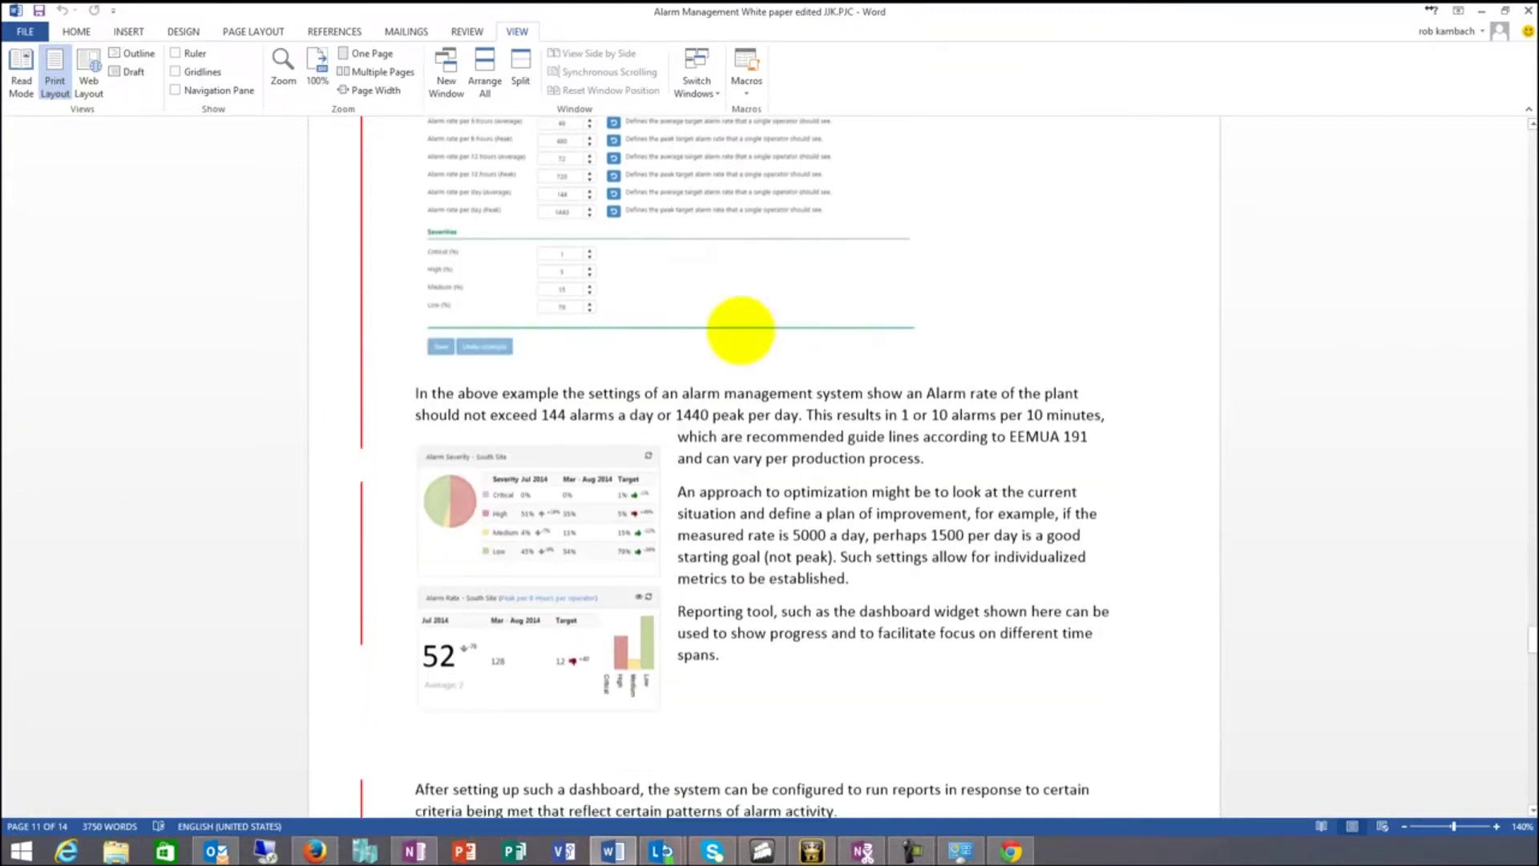
scroll(740, 330, down, 1)
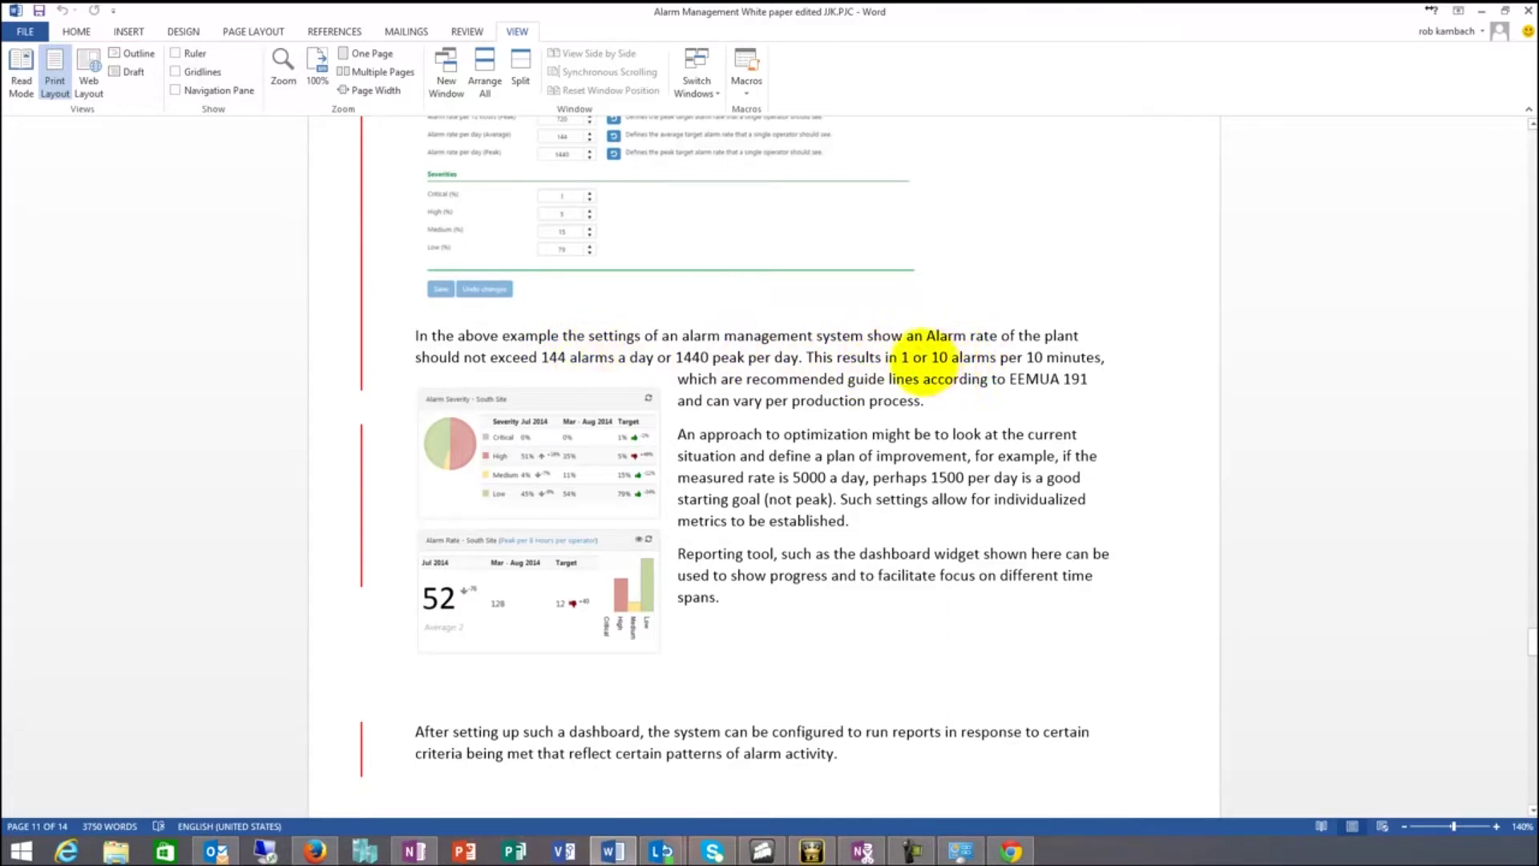
click(906, 352)
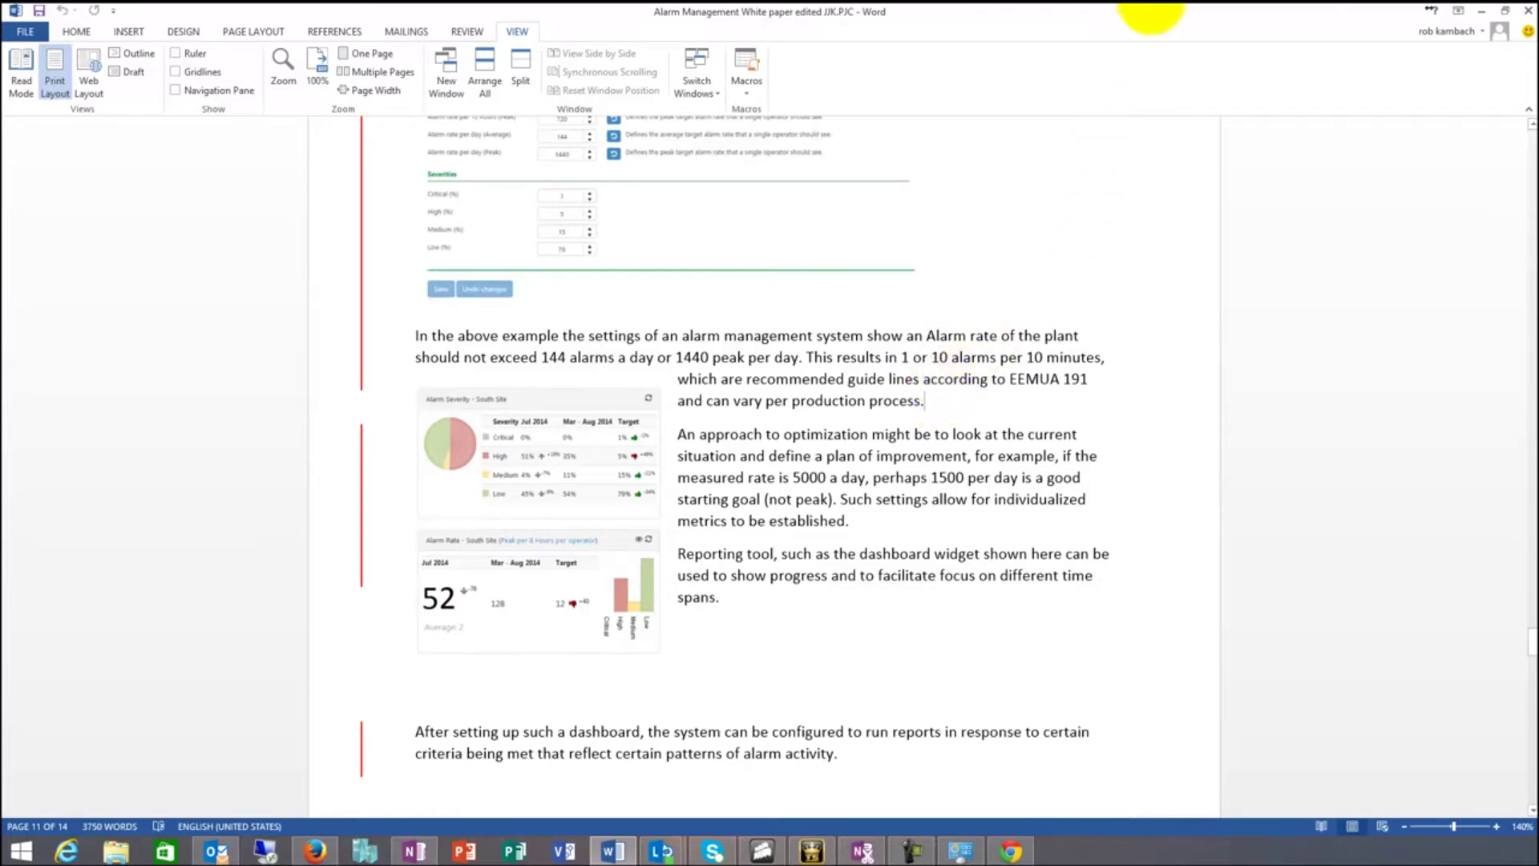
drag(1142, 16, 45, 84)
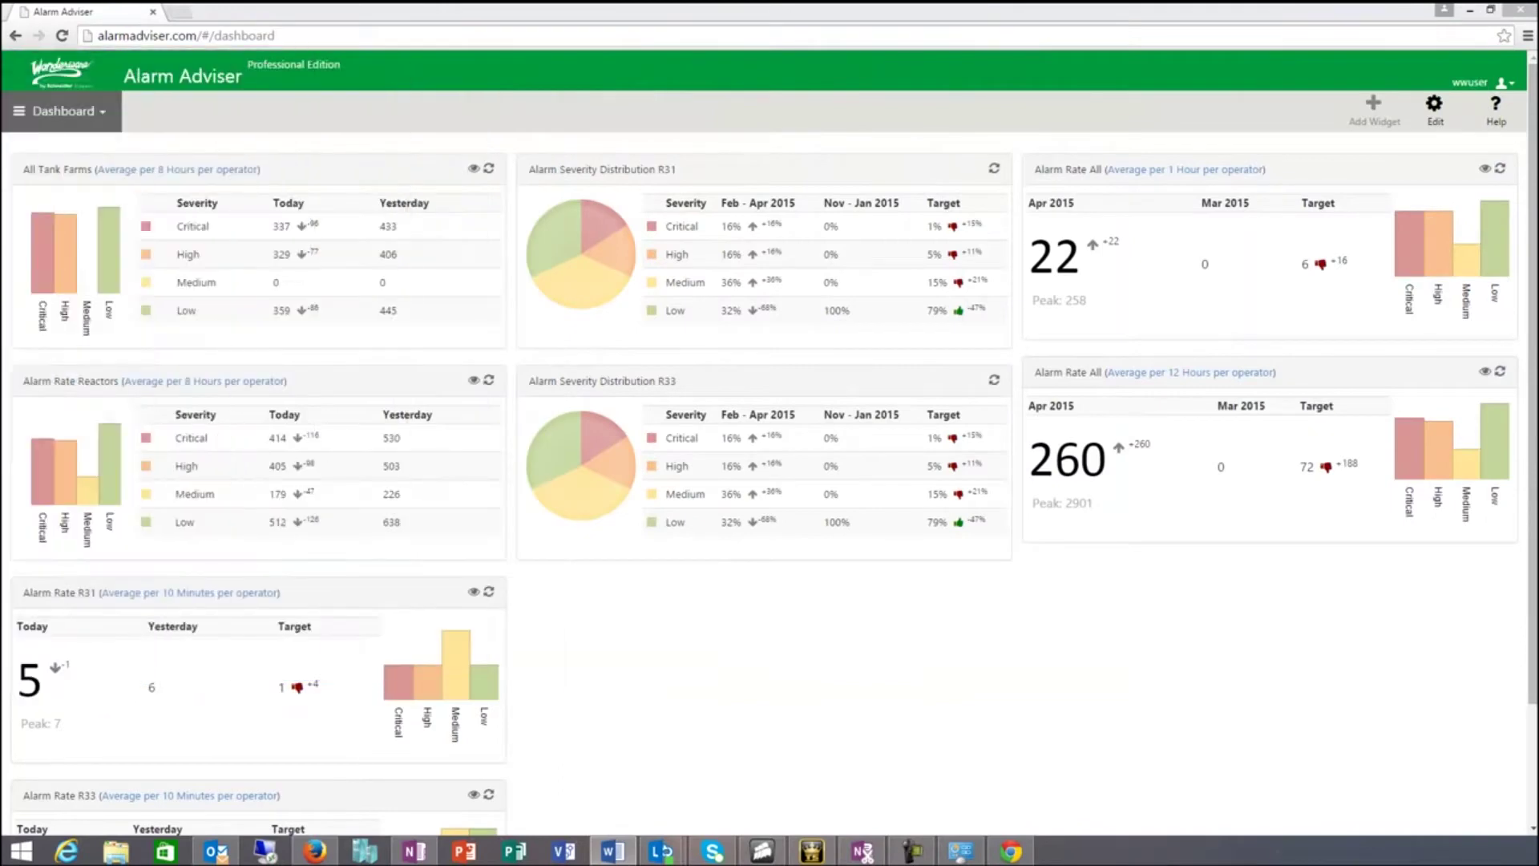
Open Settings and compare the KPIs and Systems tabs, ending on the KPI settings
click(64, 111)
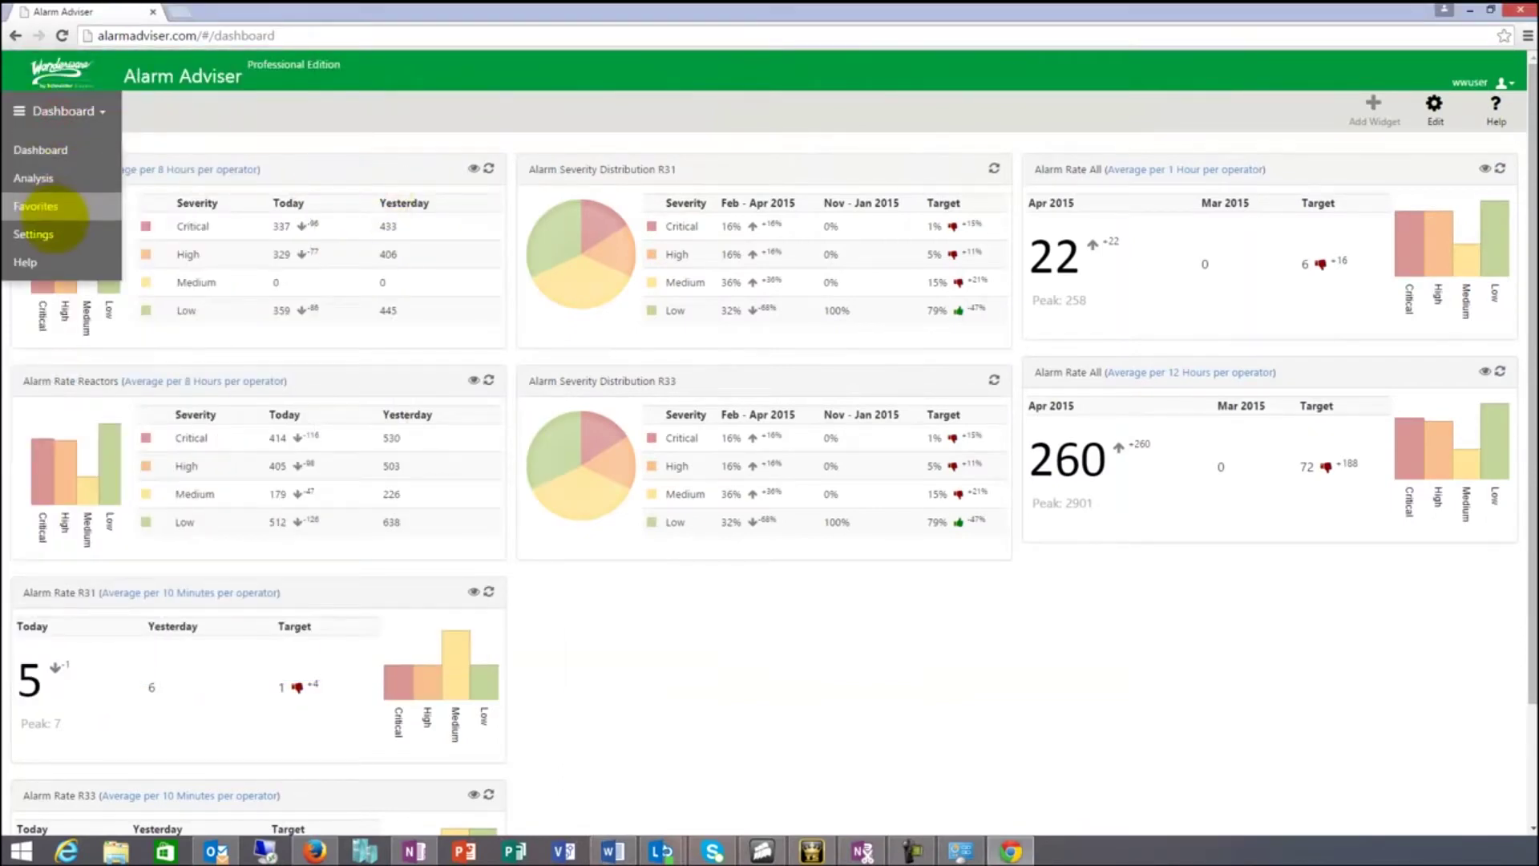
click(40, 233)
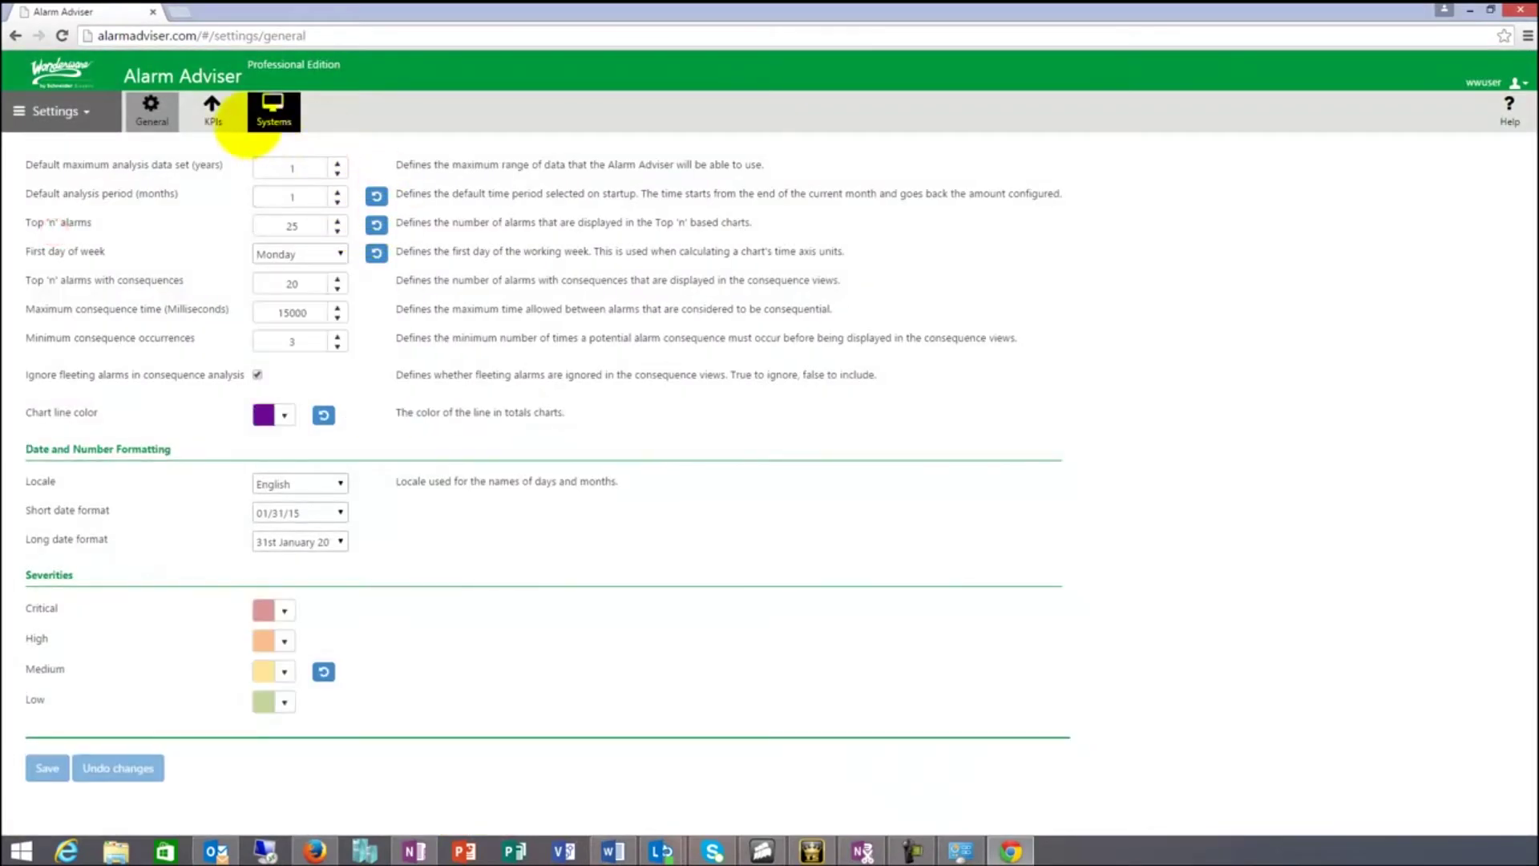
click(213, 112)
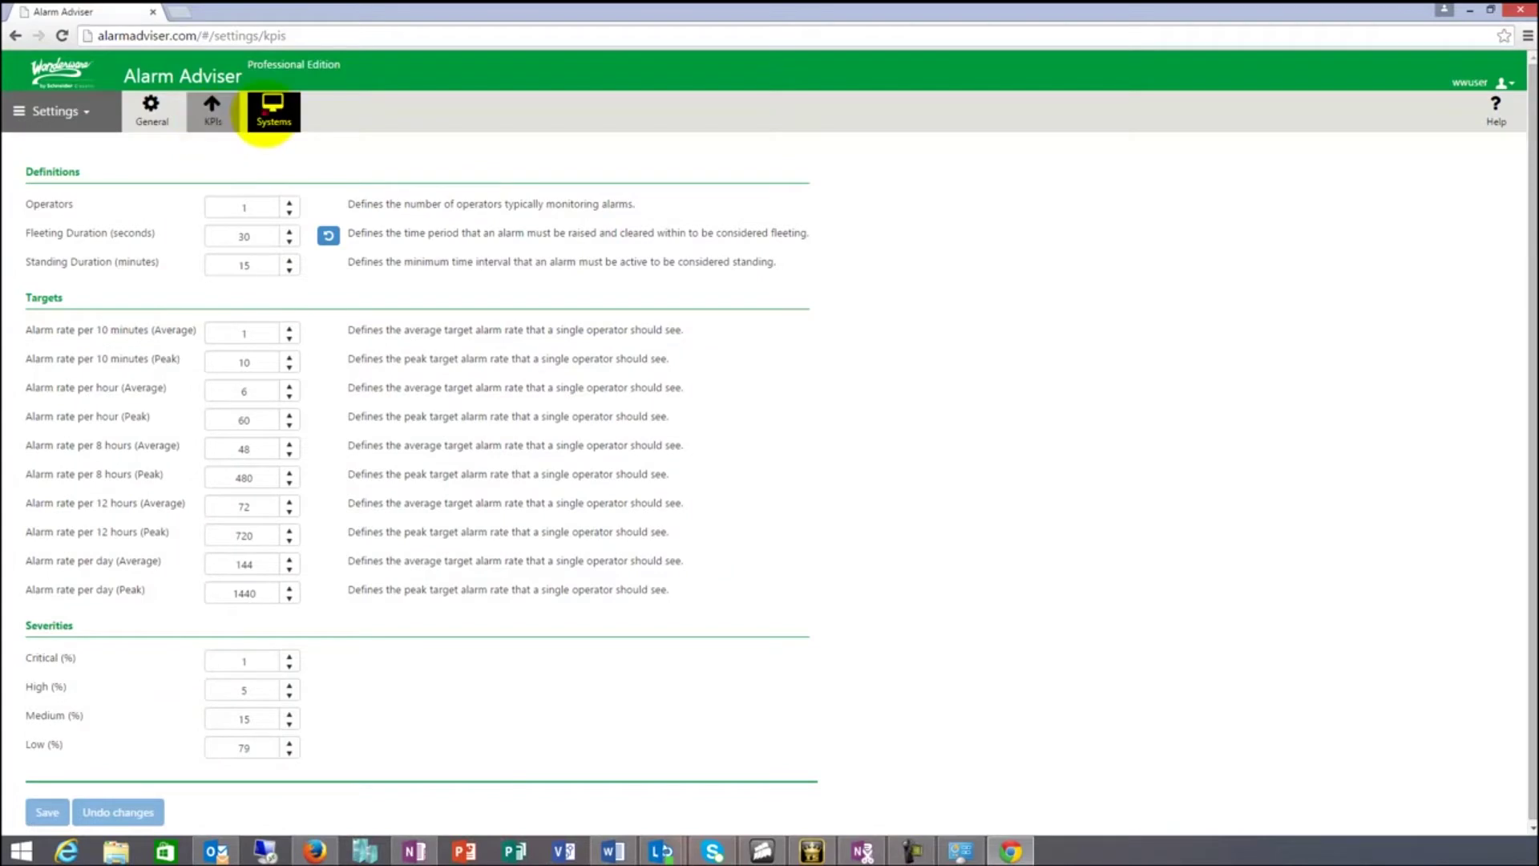
click(270, 116)
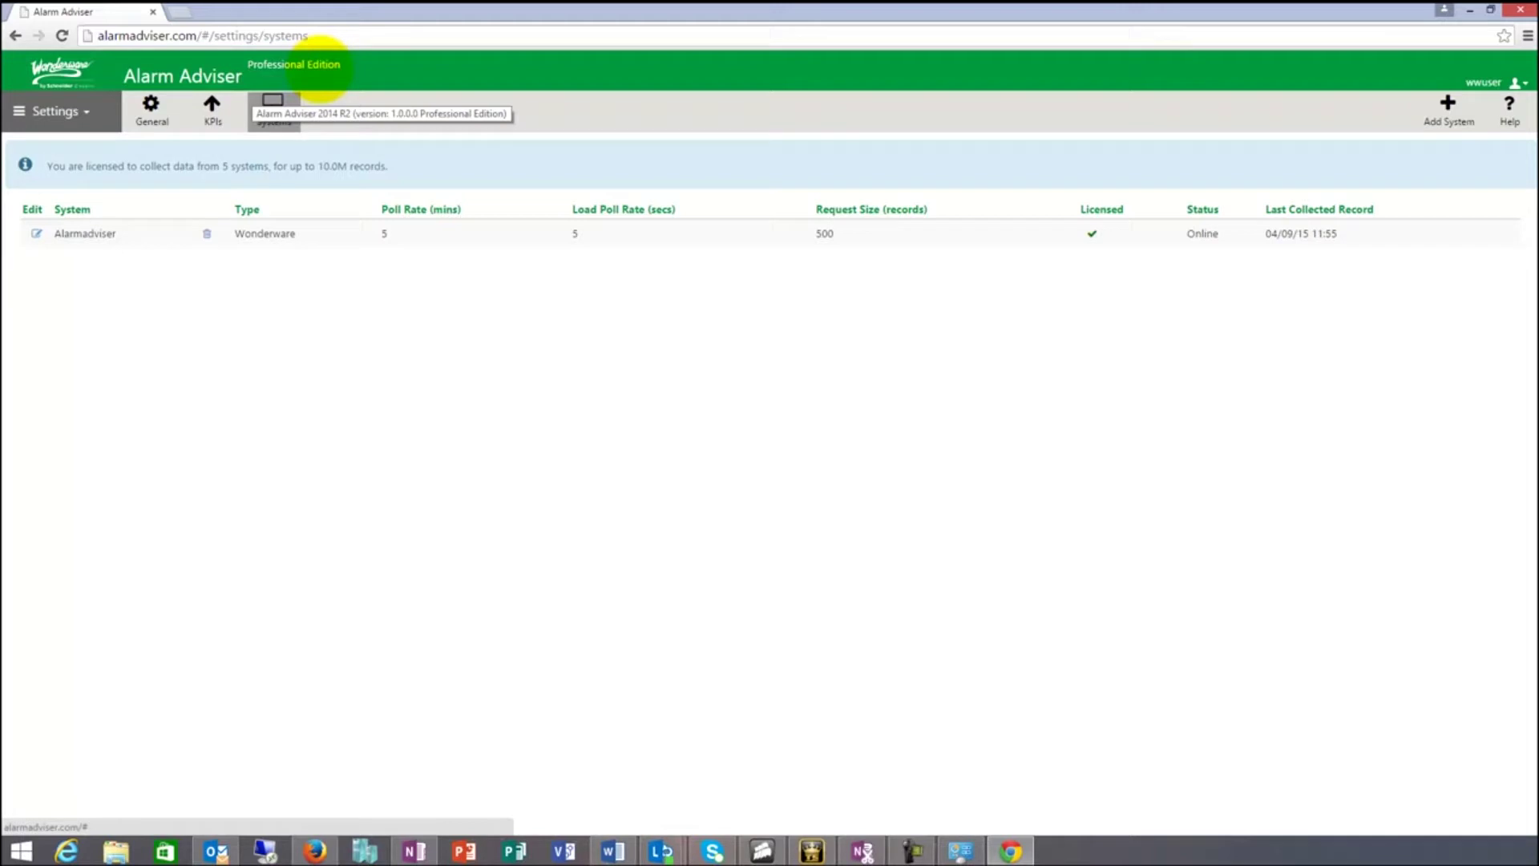
click(211, 105)
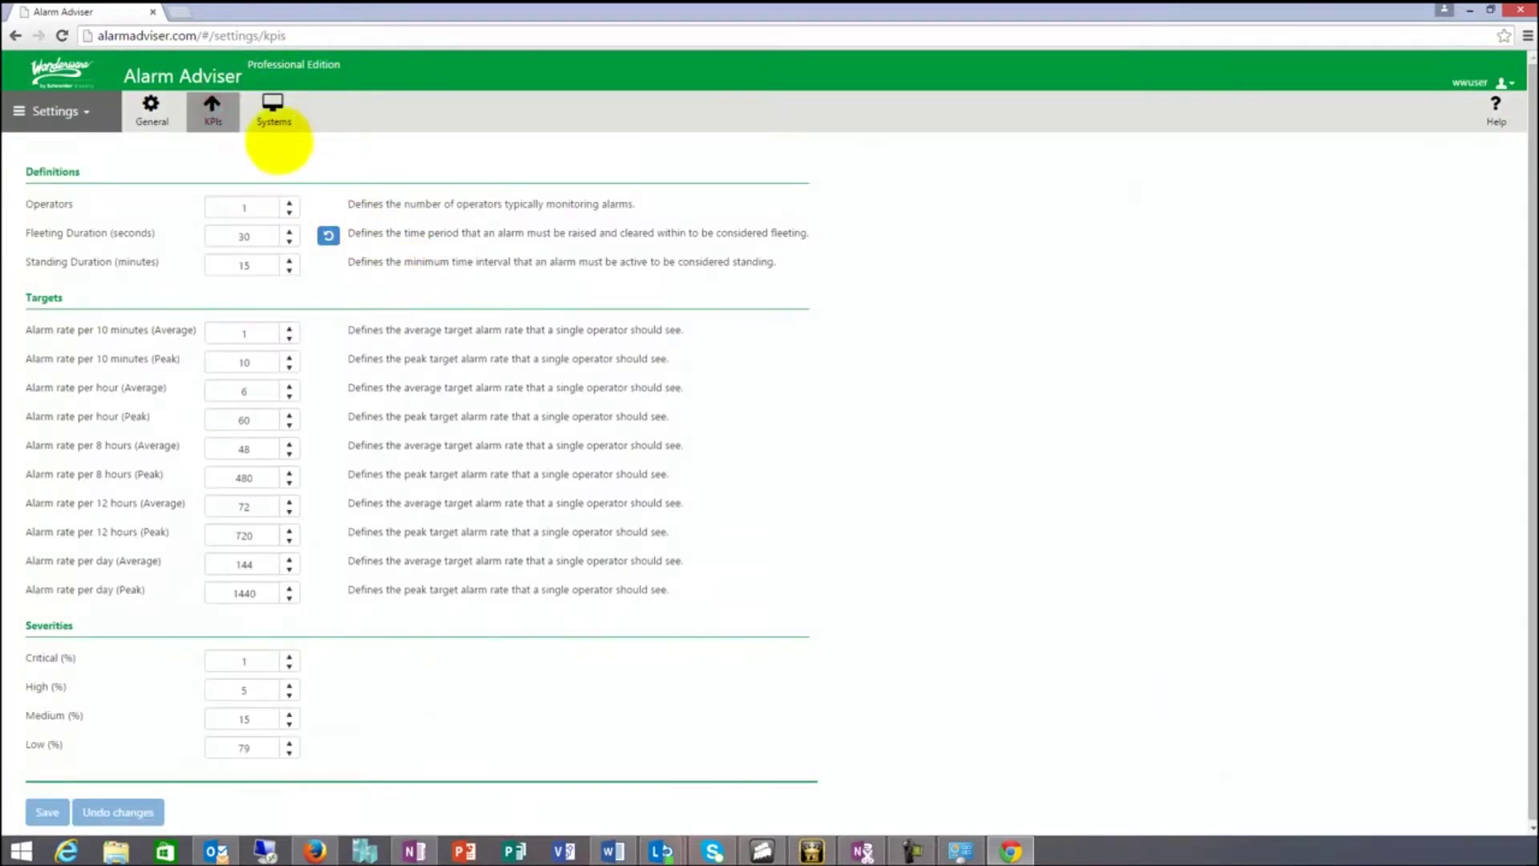
click(271, 114)
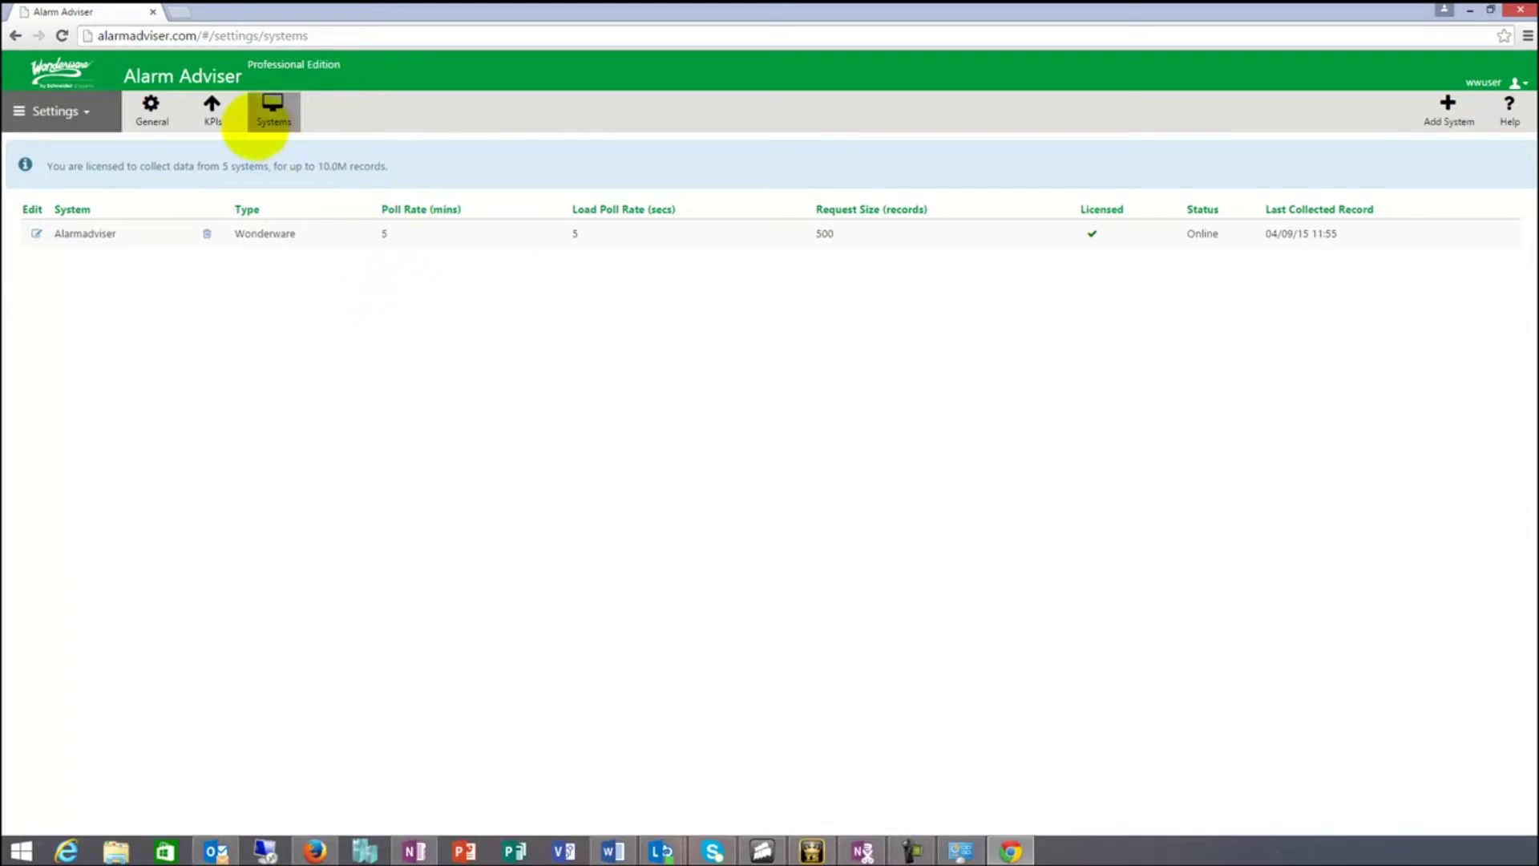
click(220, 120)
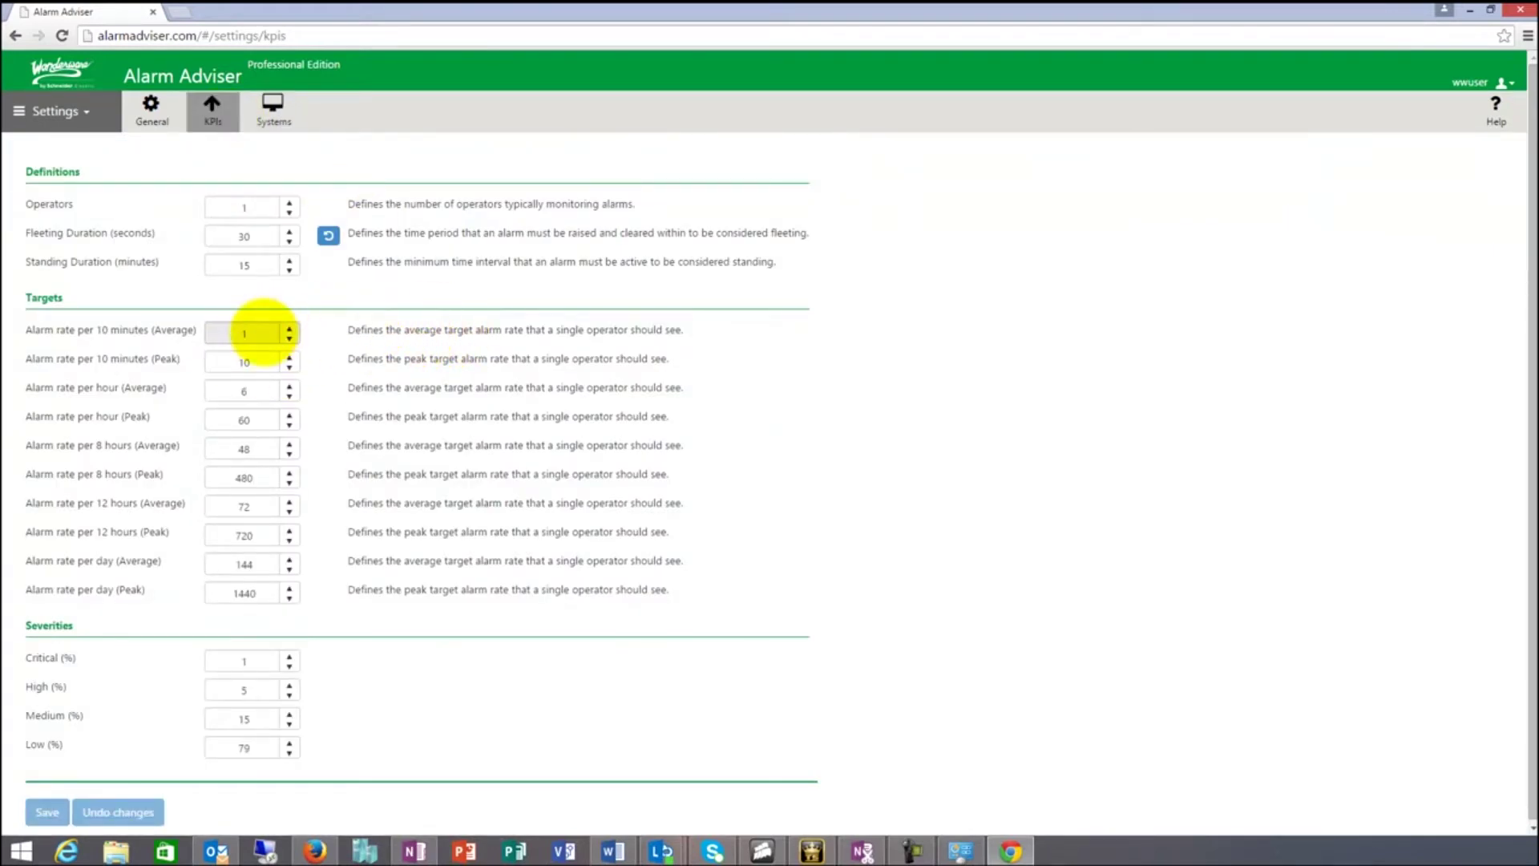
Briefly switch to Outlook and back to the Alarm Adviser browser window
key(alt+Tab)
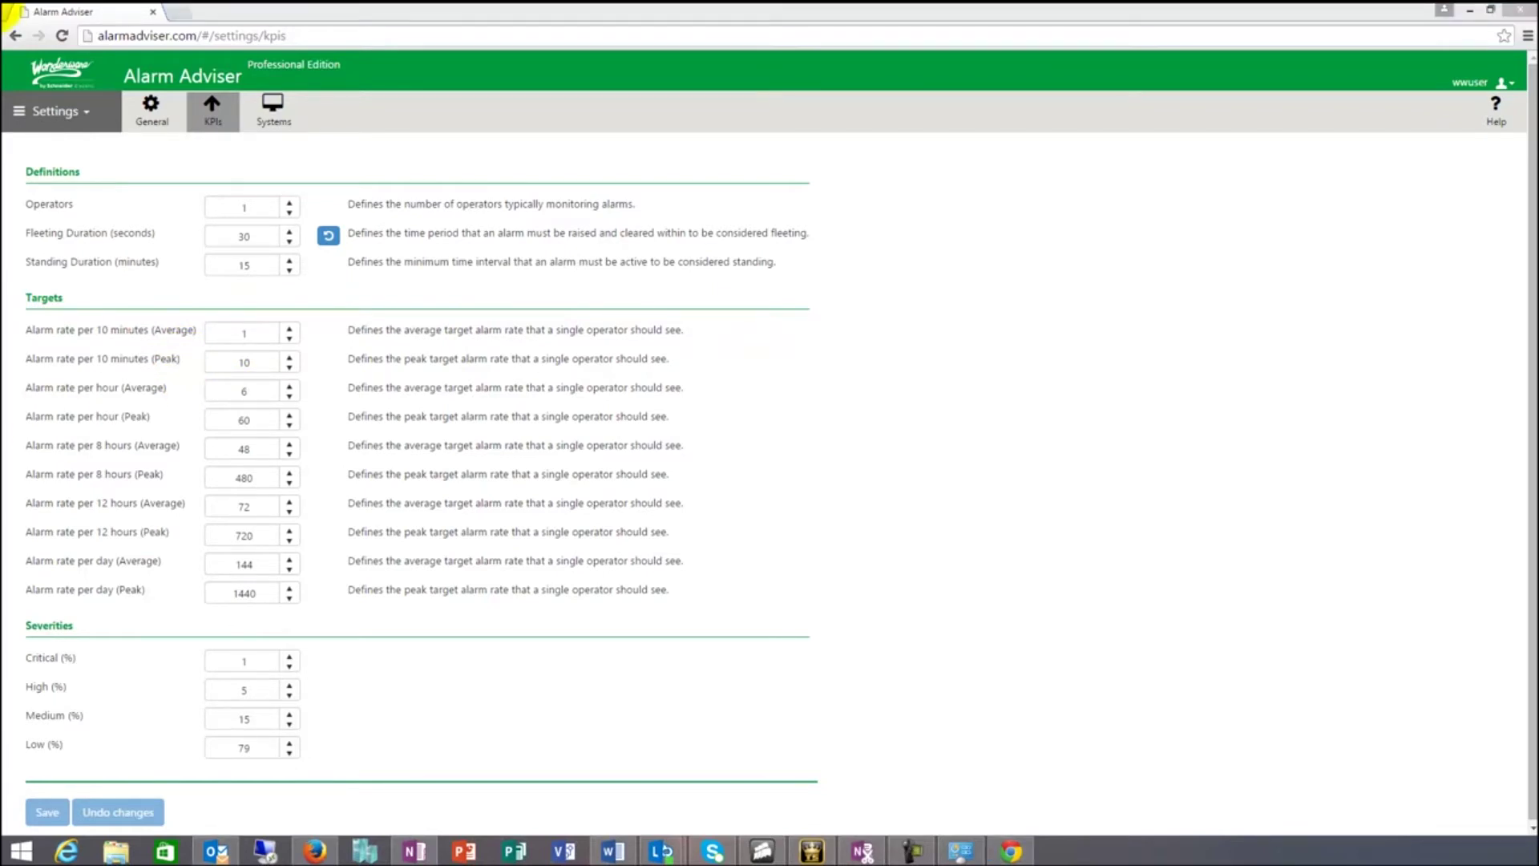
key(alt+Tab)
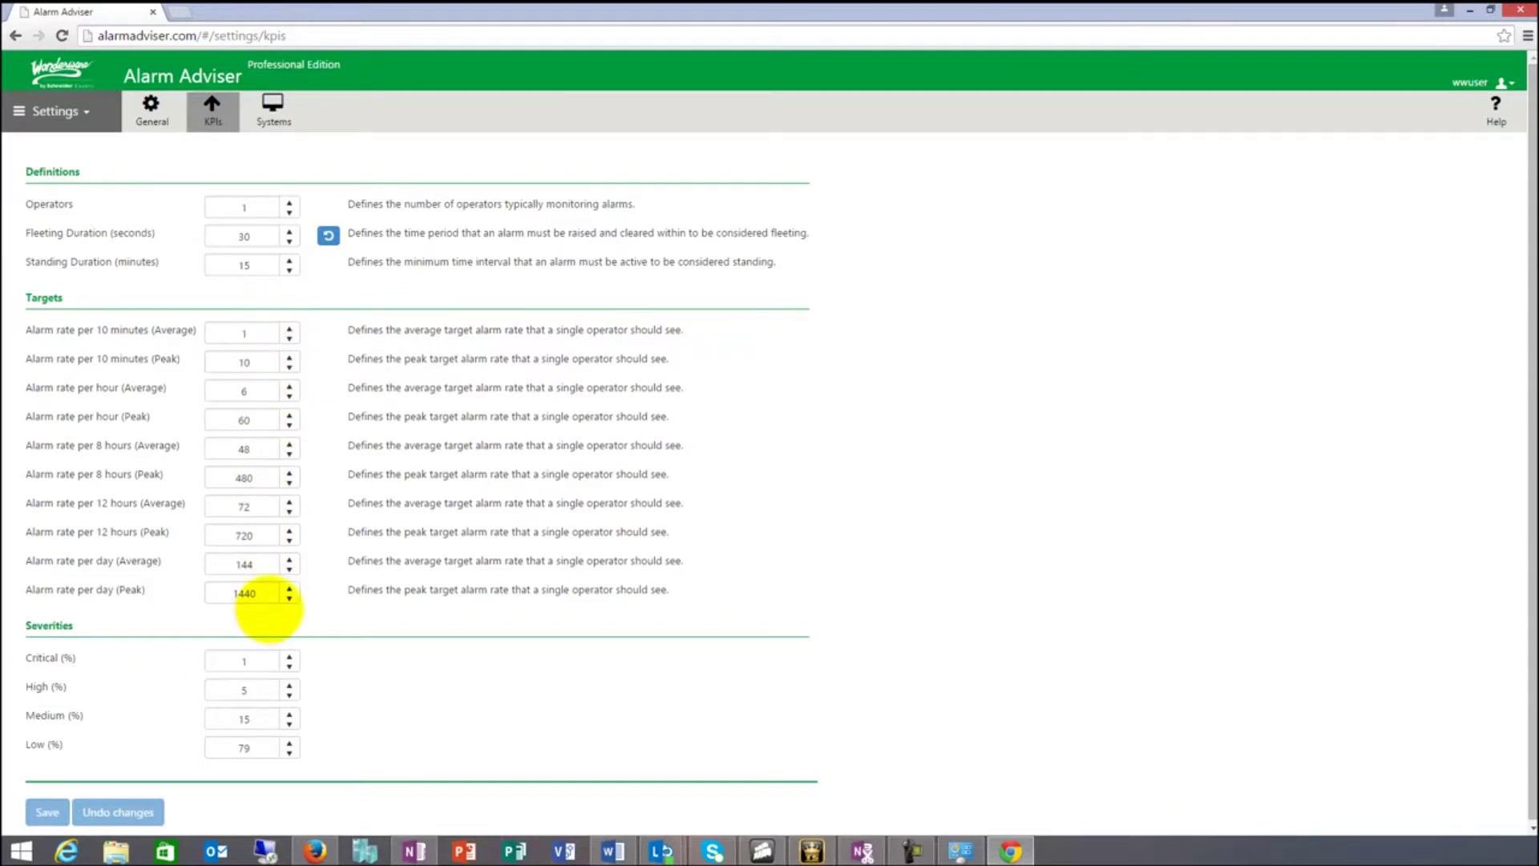
click(68, 113)
Put the dashboard in edit mode and add an Alarm Rate widget, opening its settings
click(66, 150)
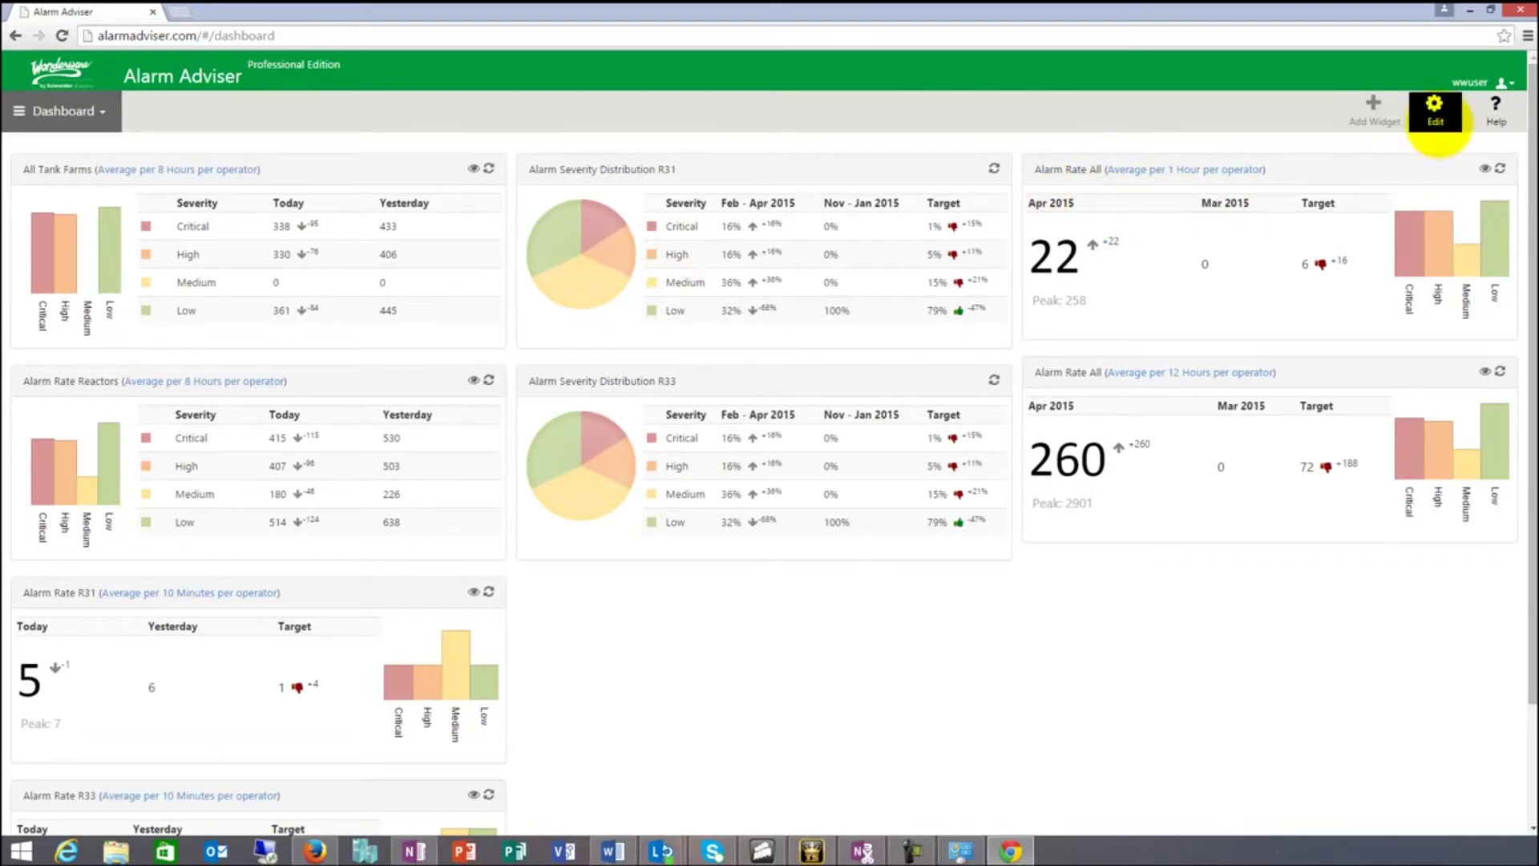
click(1437, 113)
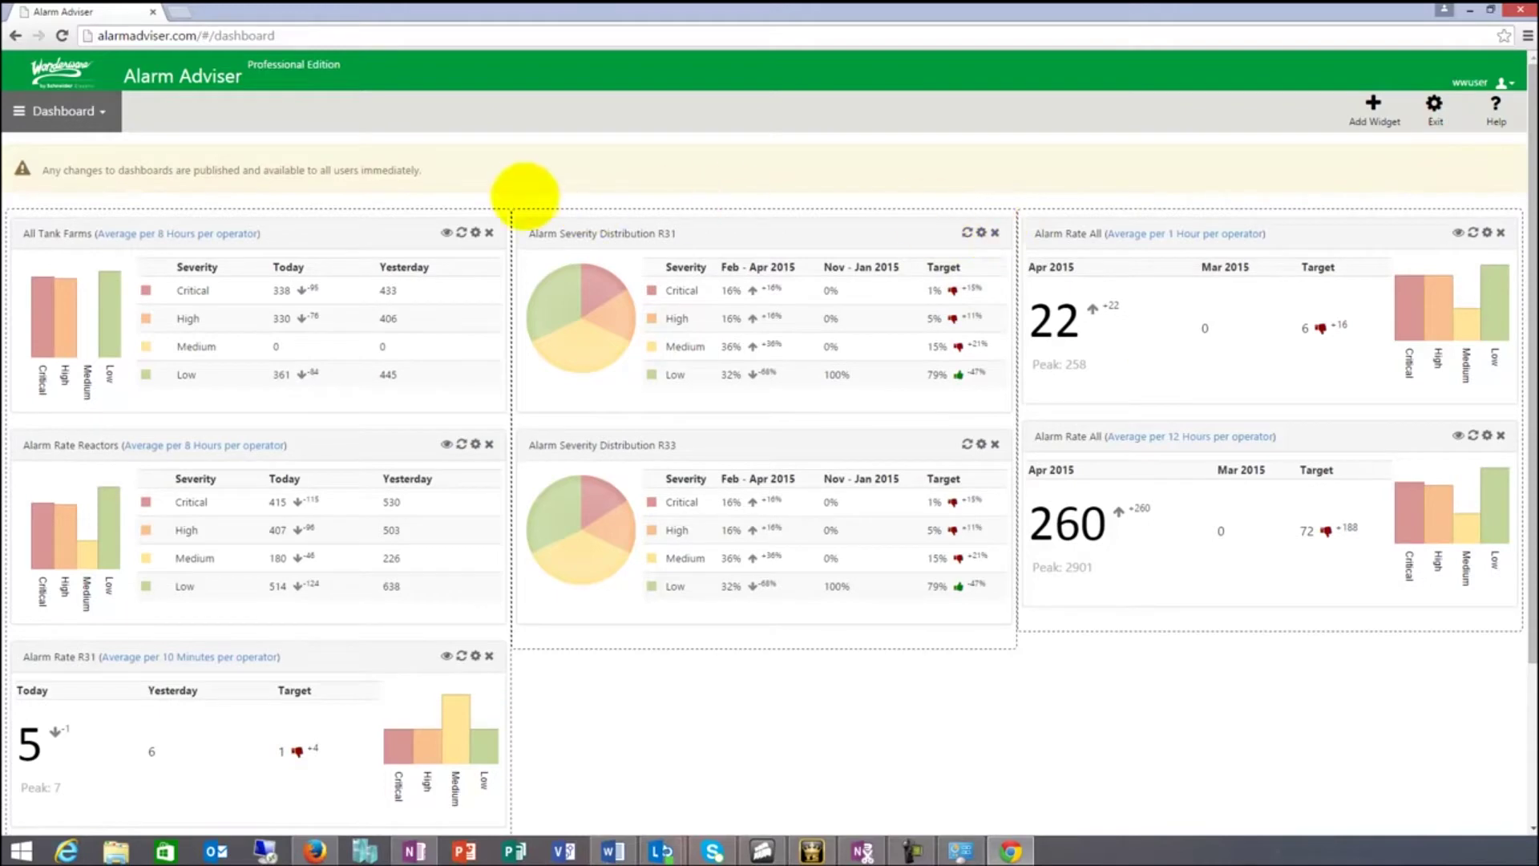
click(1370, 105)
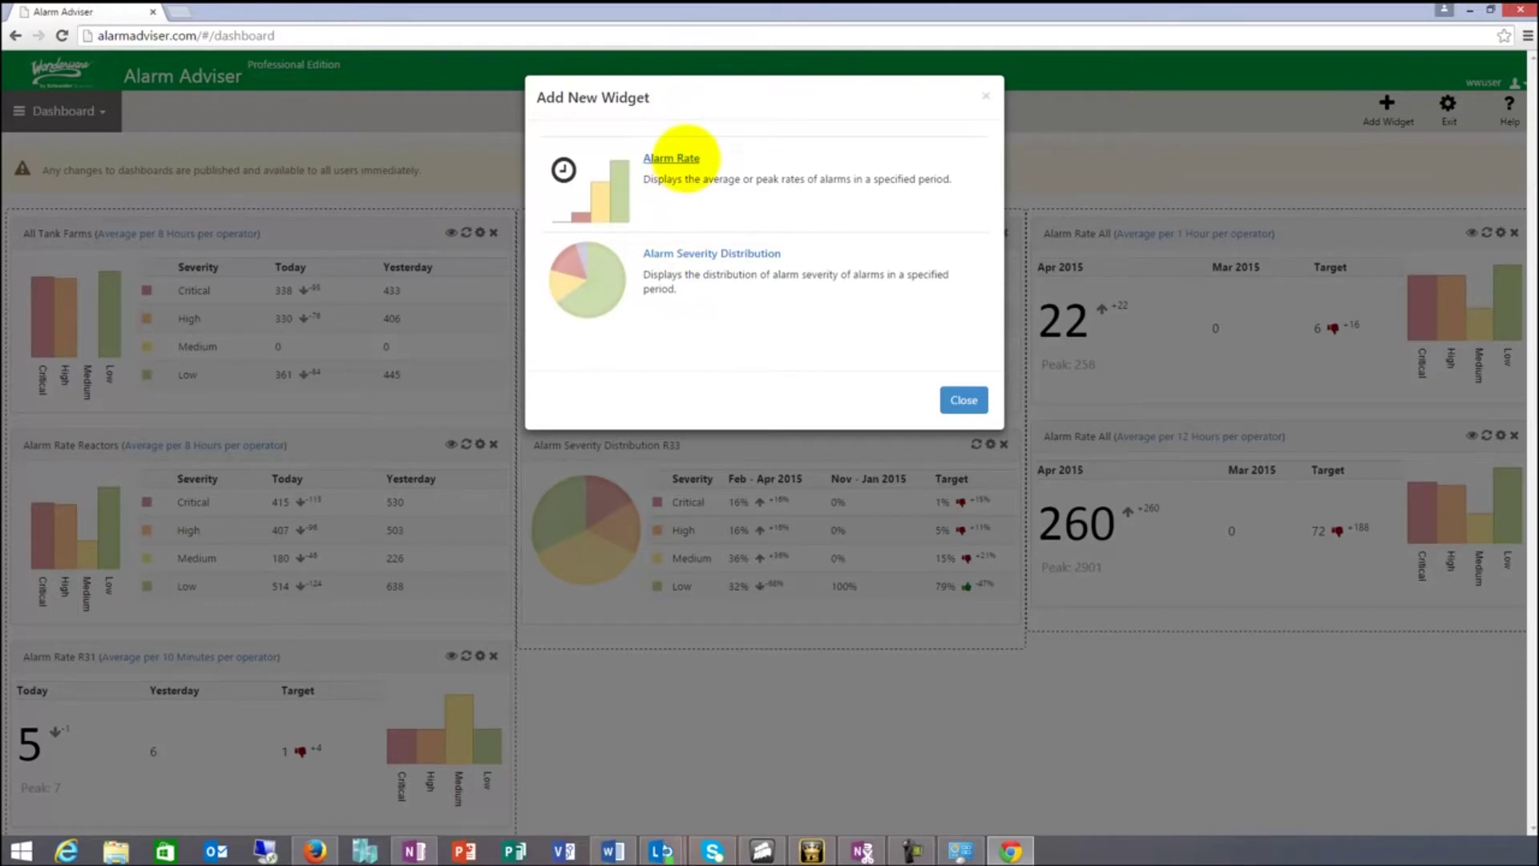
click(685, 158)
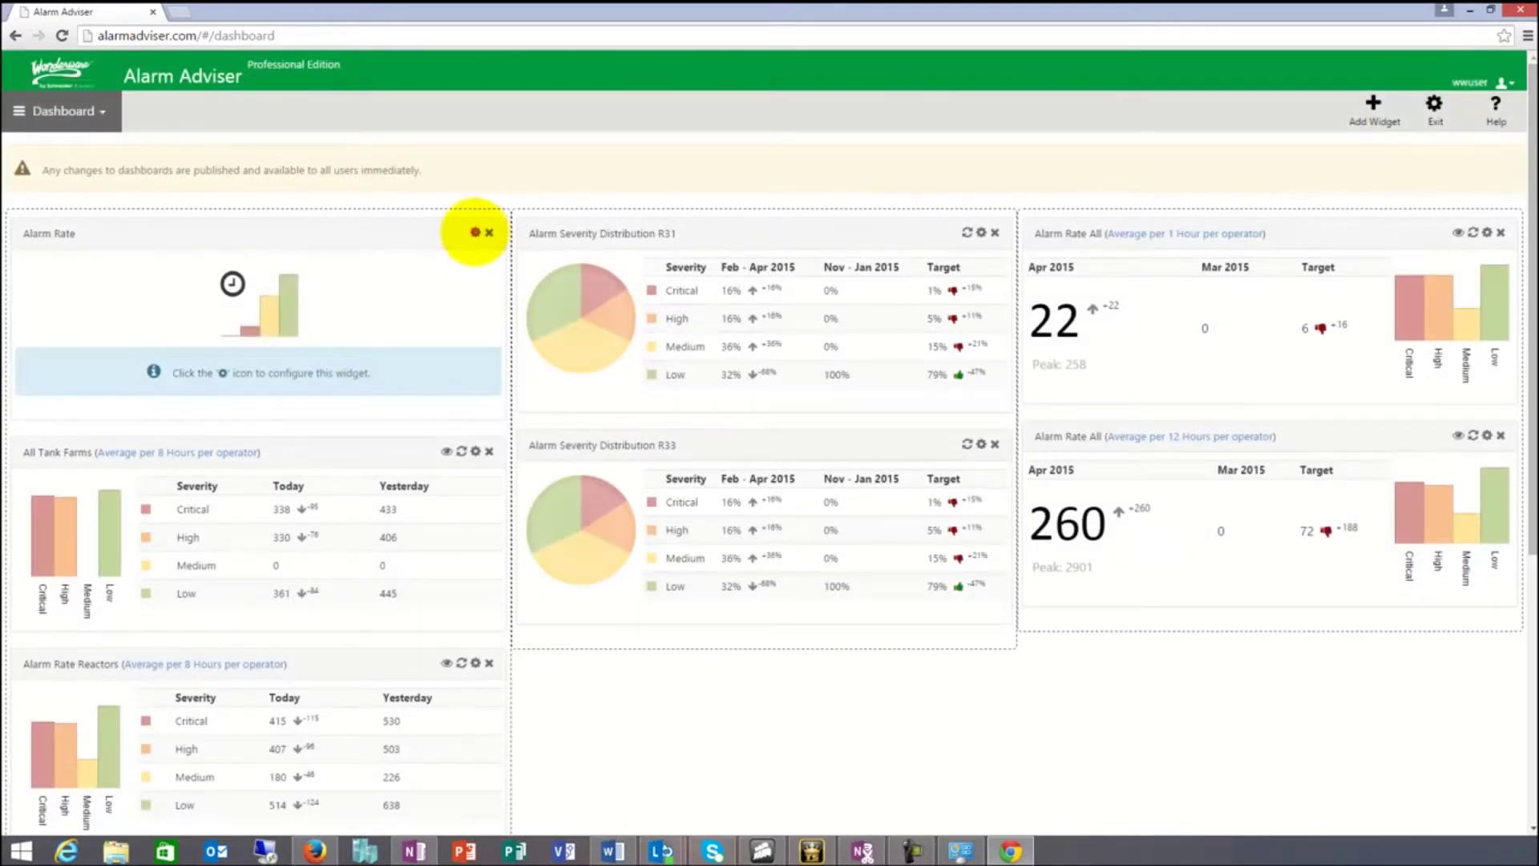
click(476, 231)
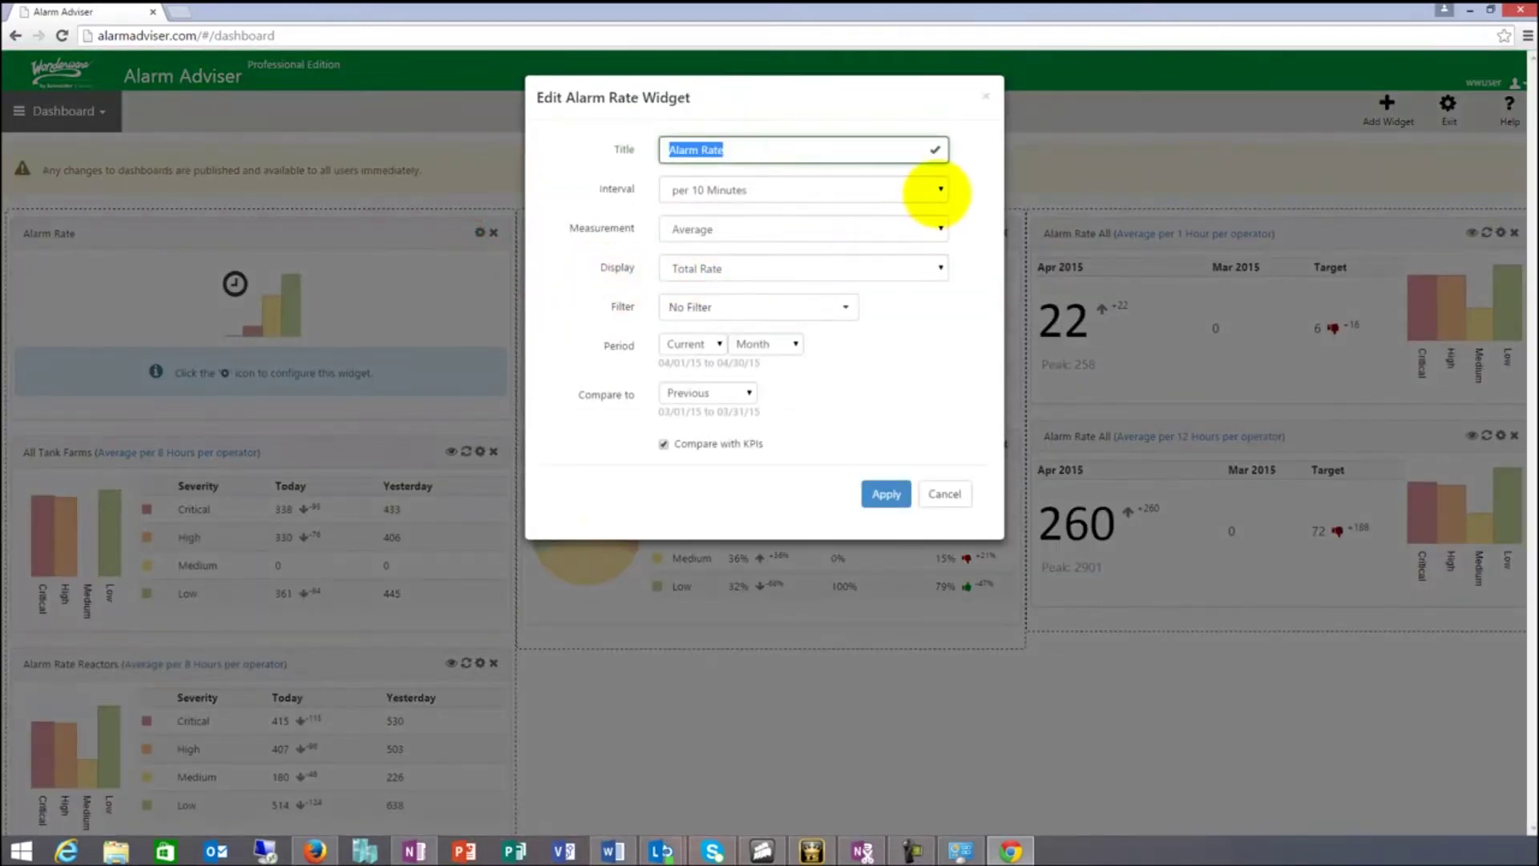
click(937, 190)
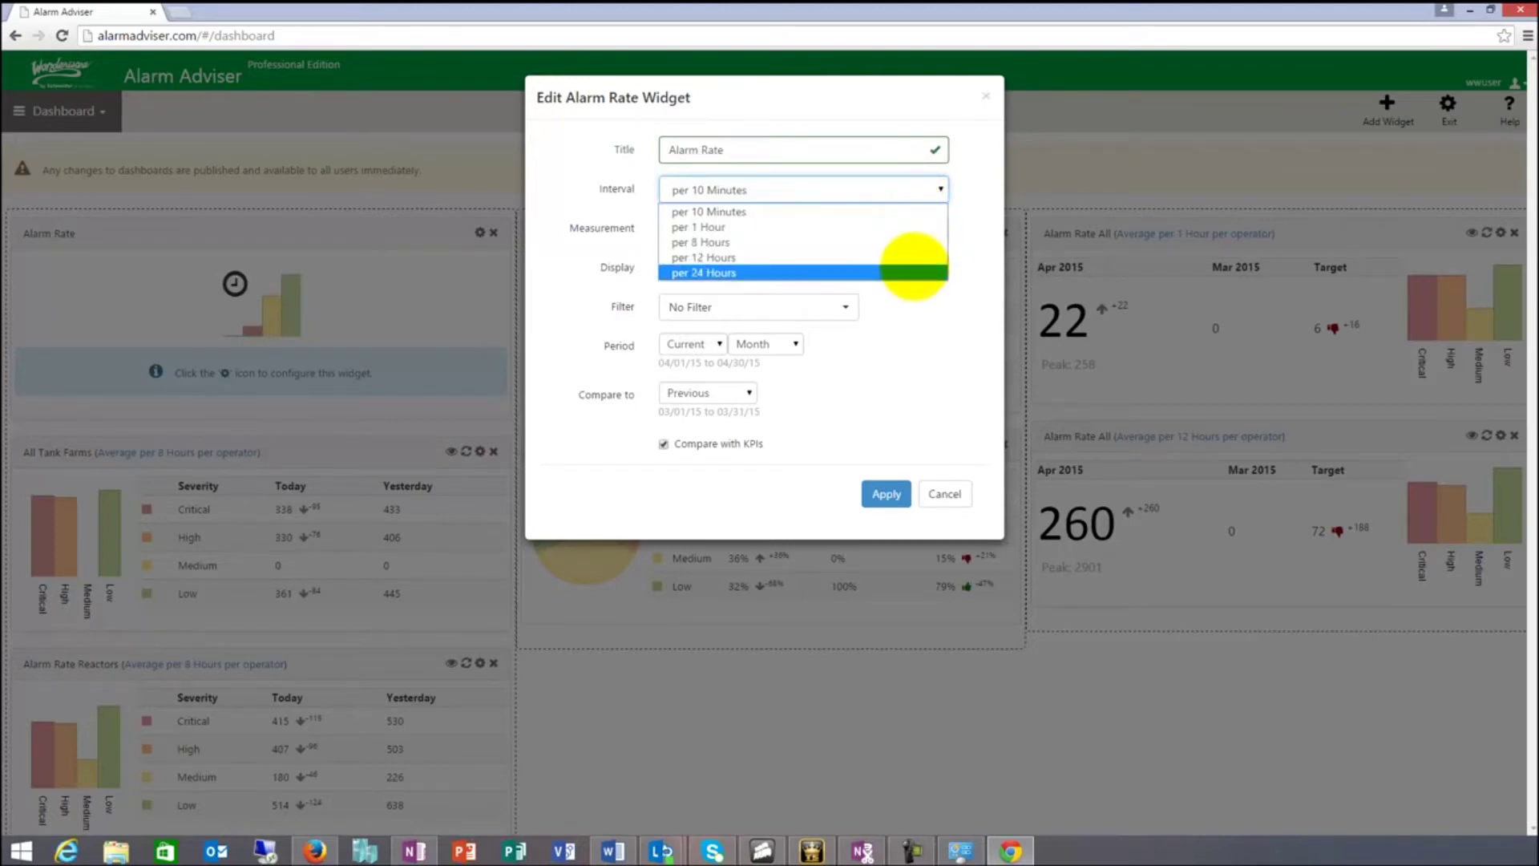
click(894, 324)
click(843, 306)
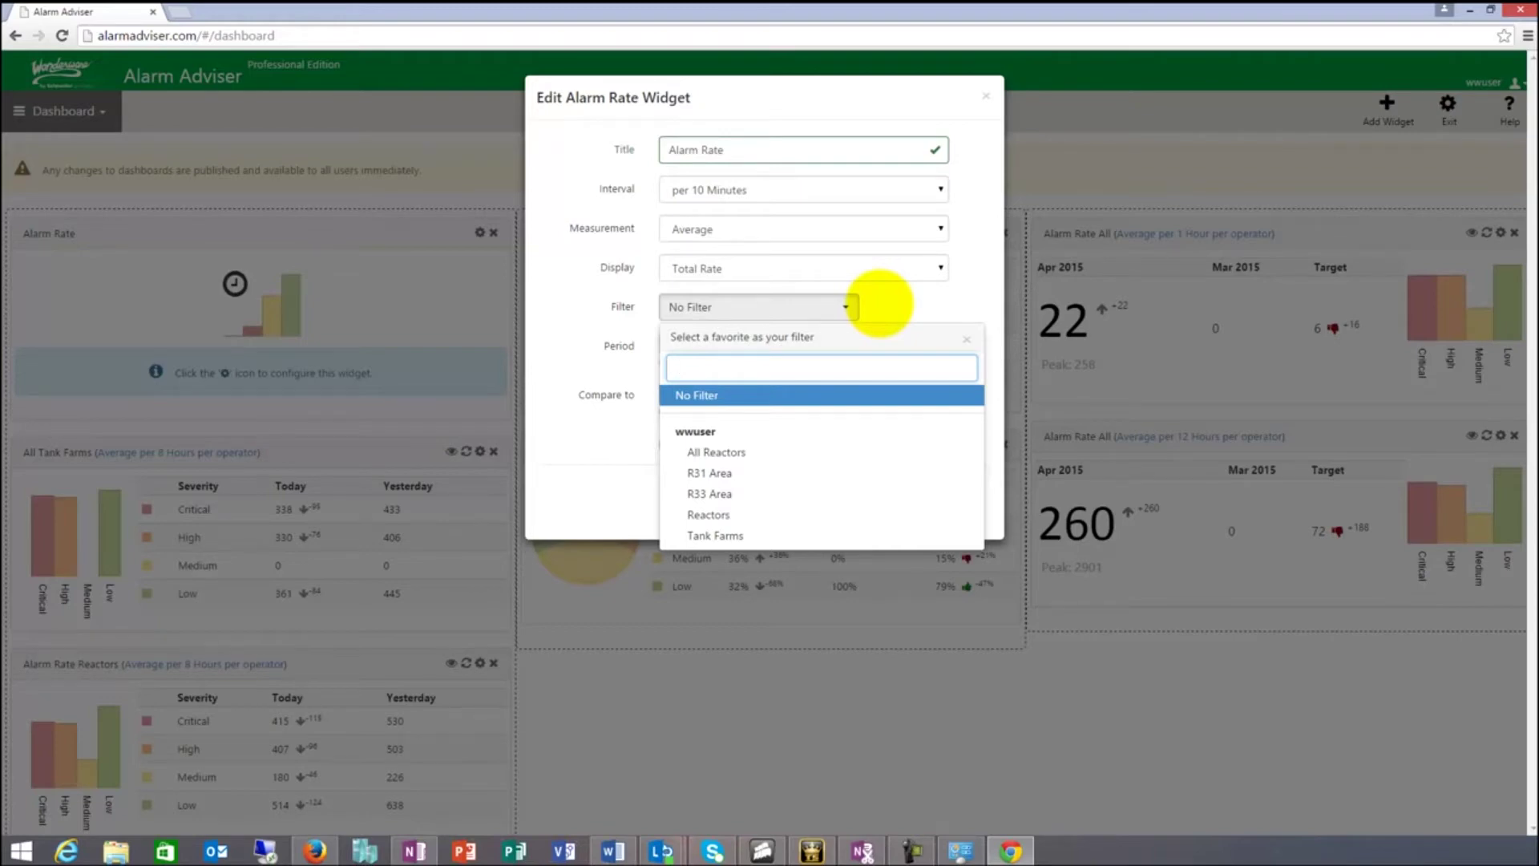
click(880, 303)
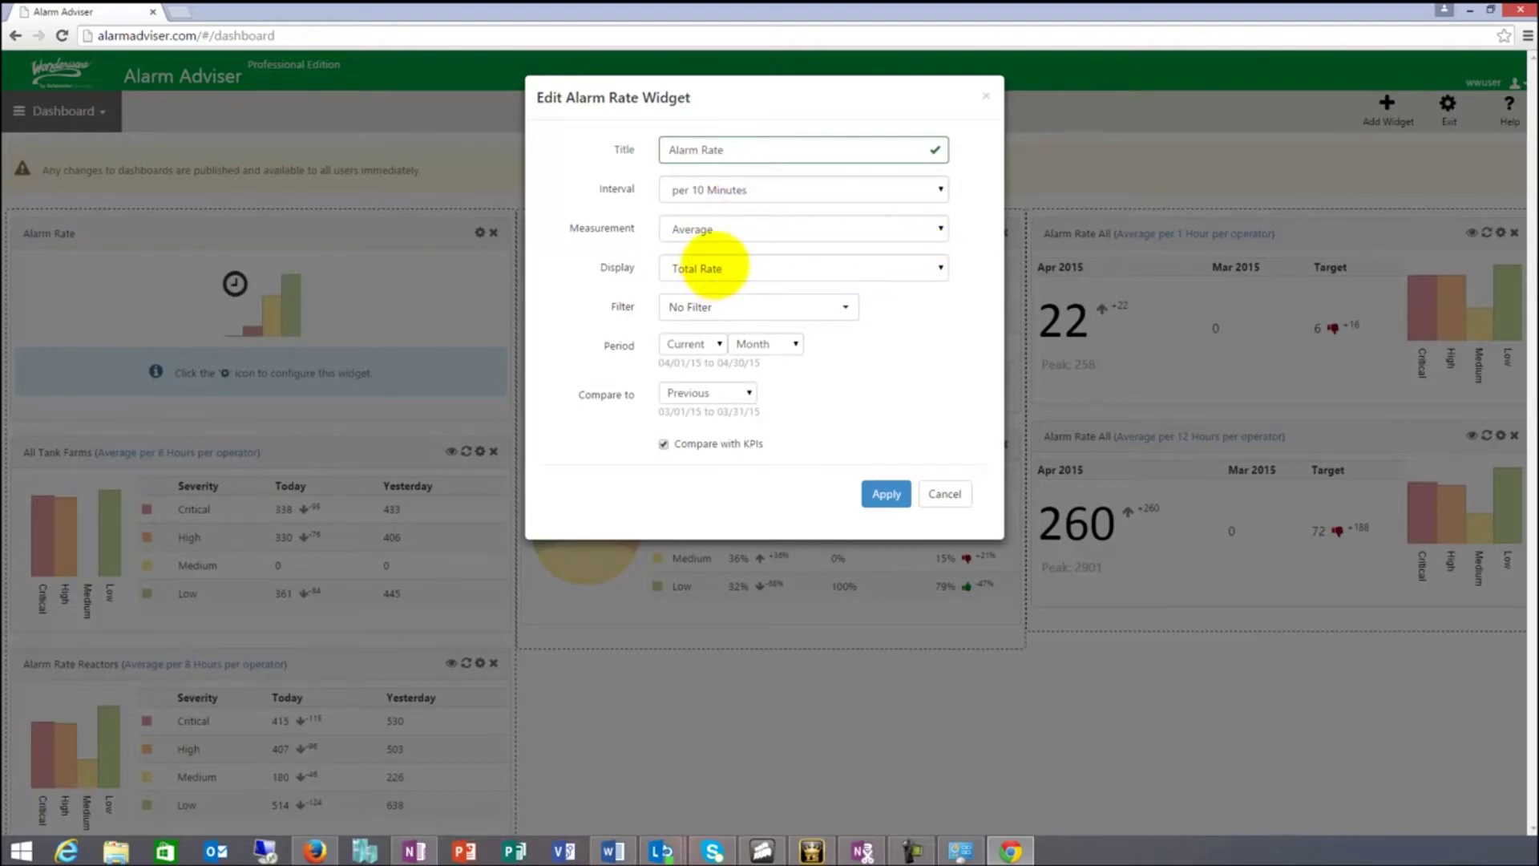
click(717, 267)
click(720, 265)
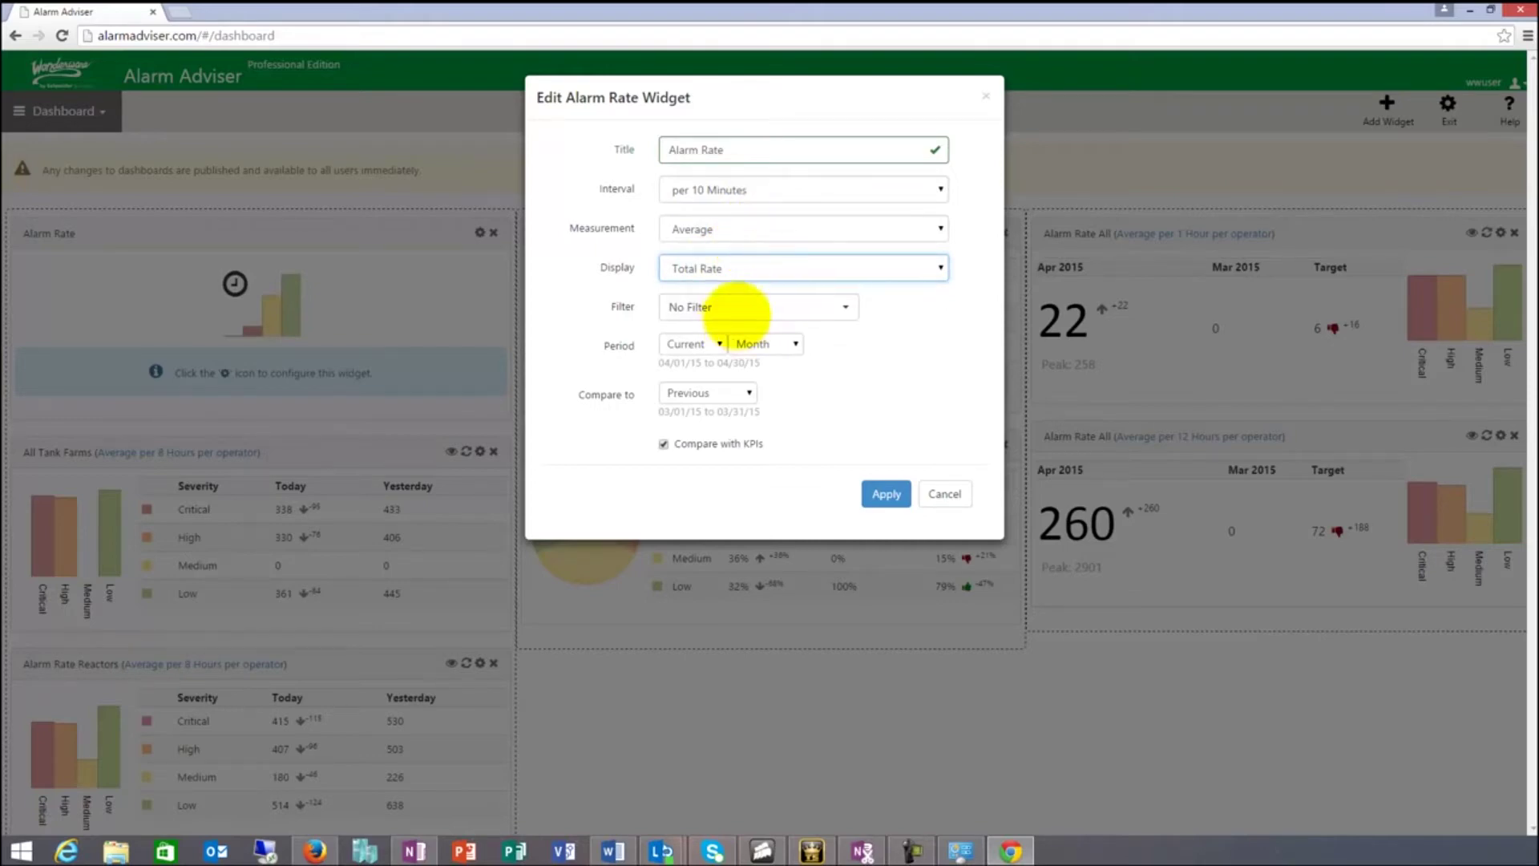
click(694, 343)
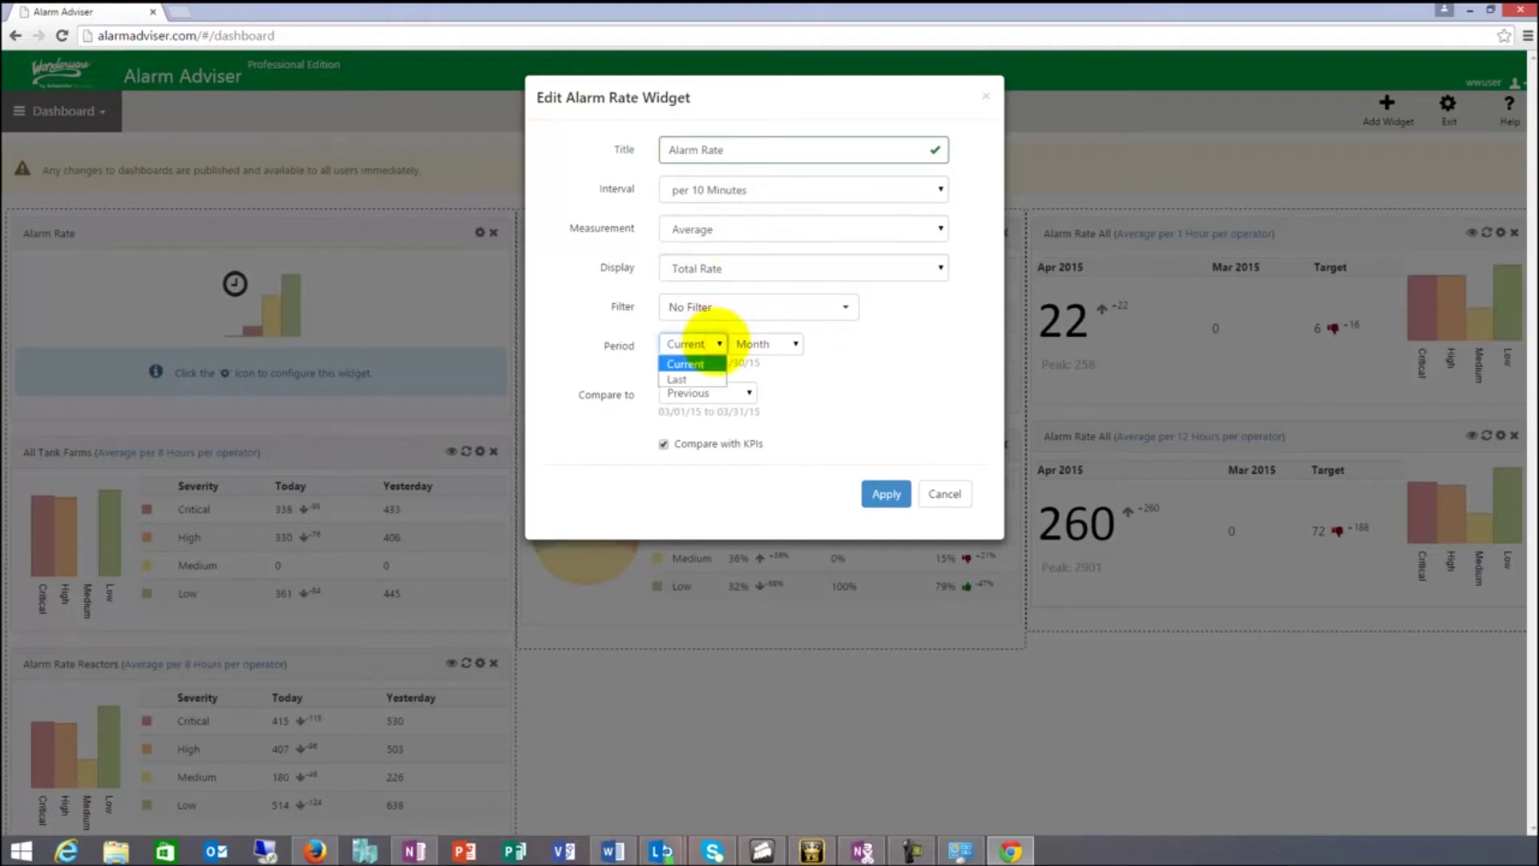
click(749, 342)
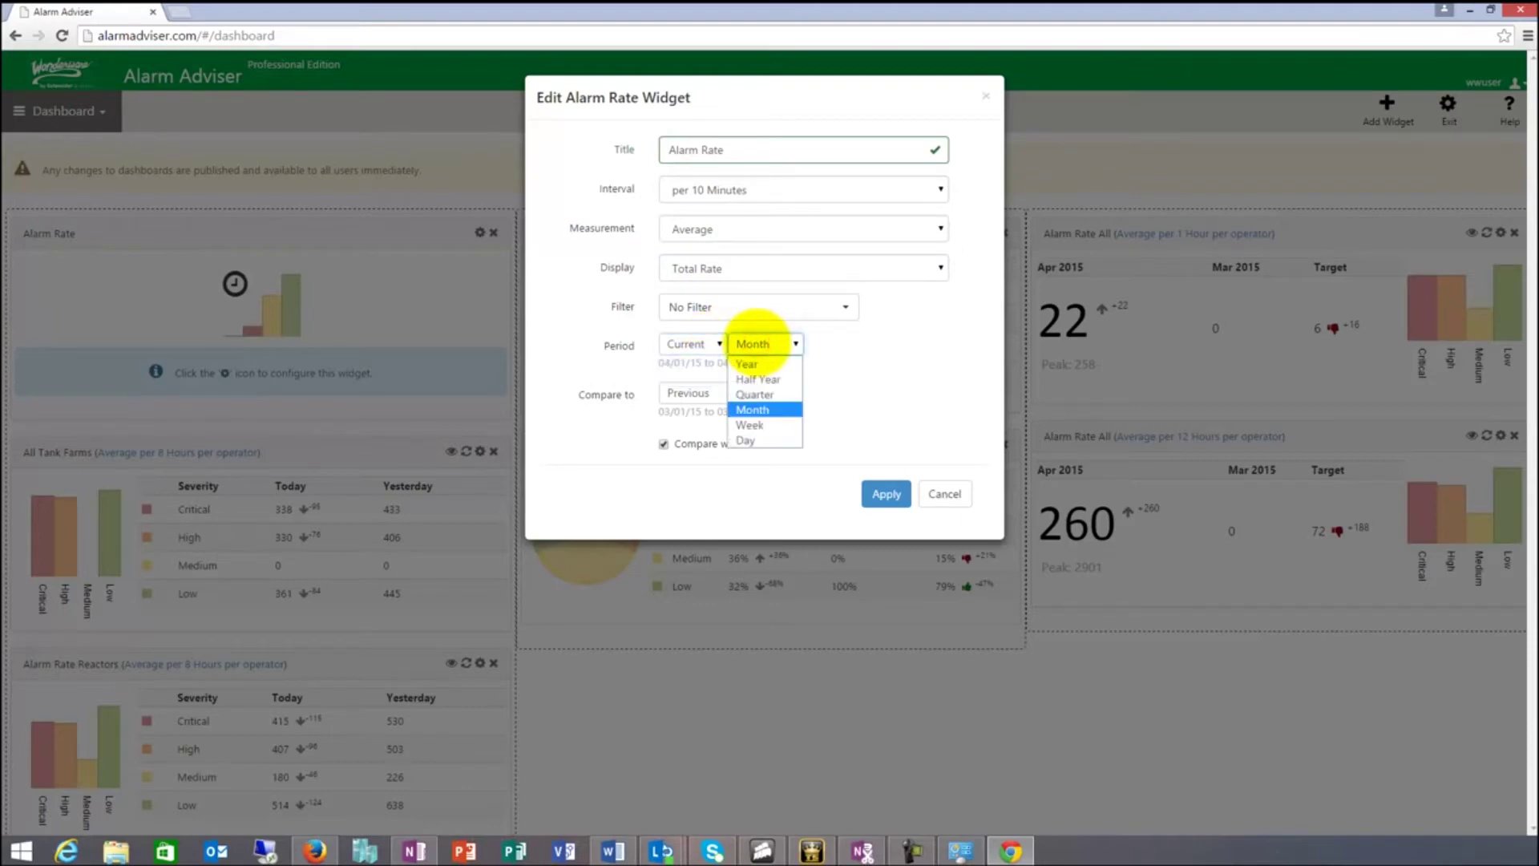
click(842, 335)
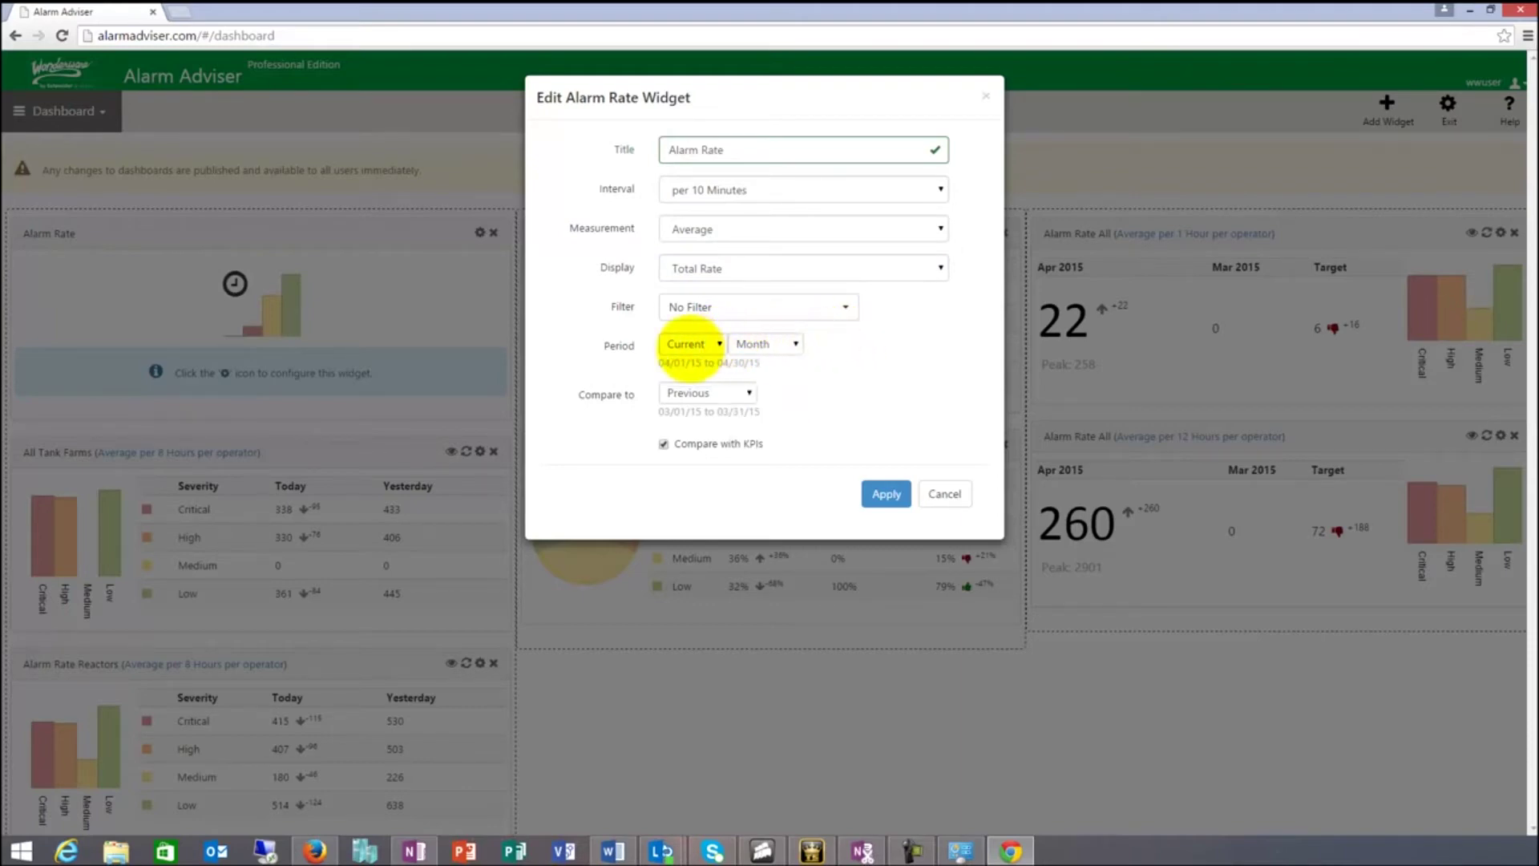
click(689, 344)
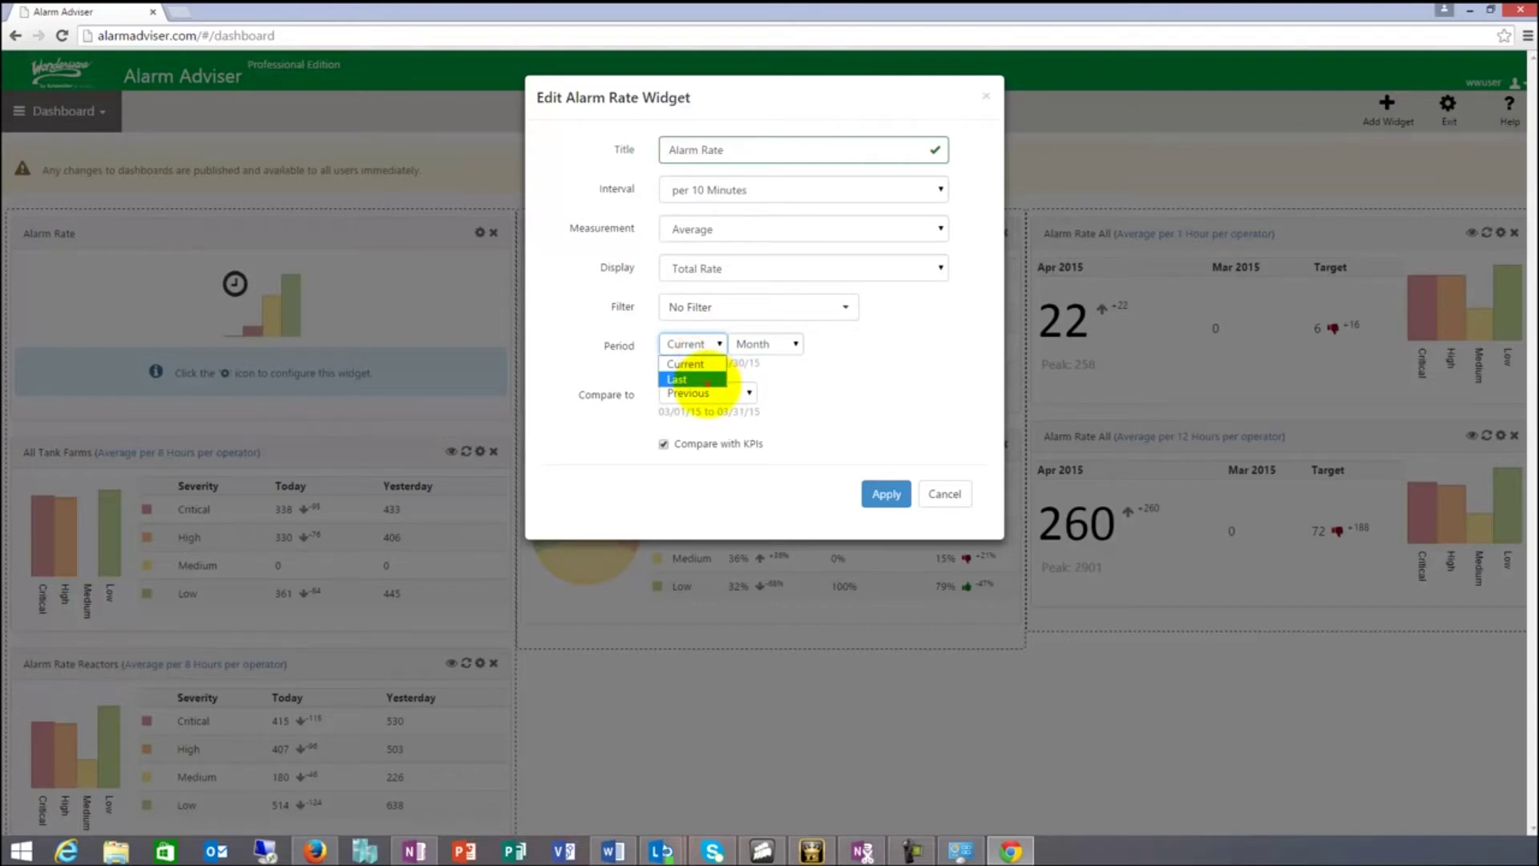
click(703, 380)
click(818, 343)
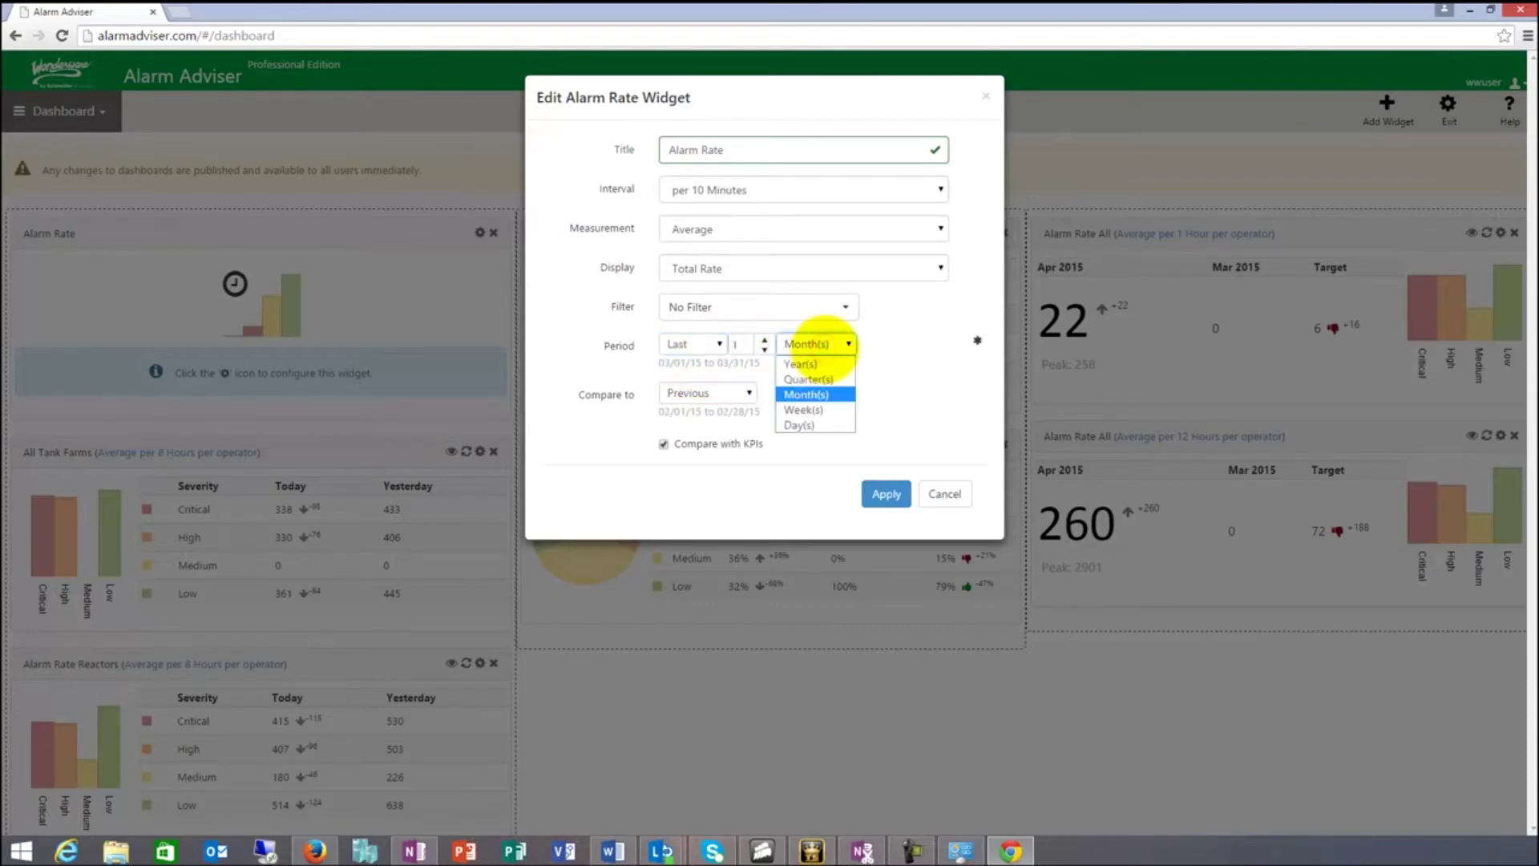
click(899, 363)
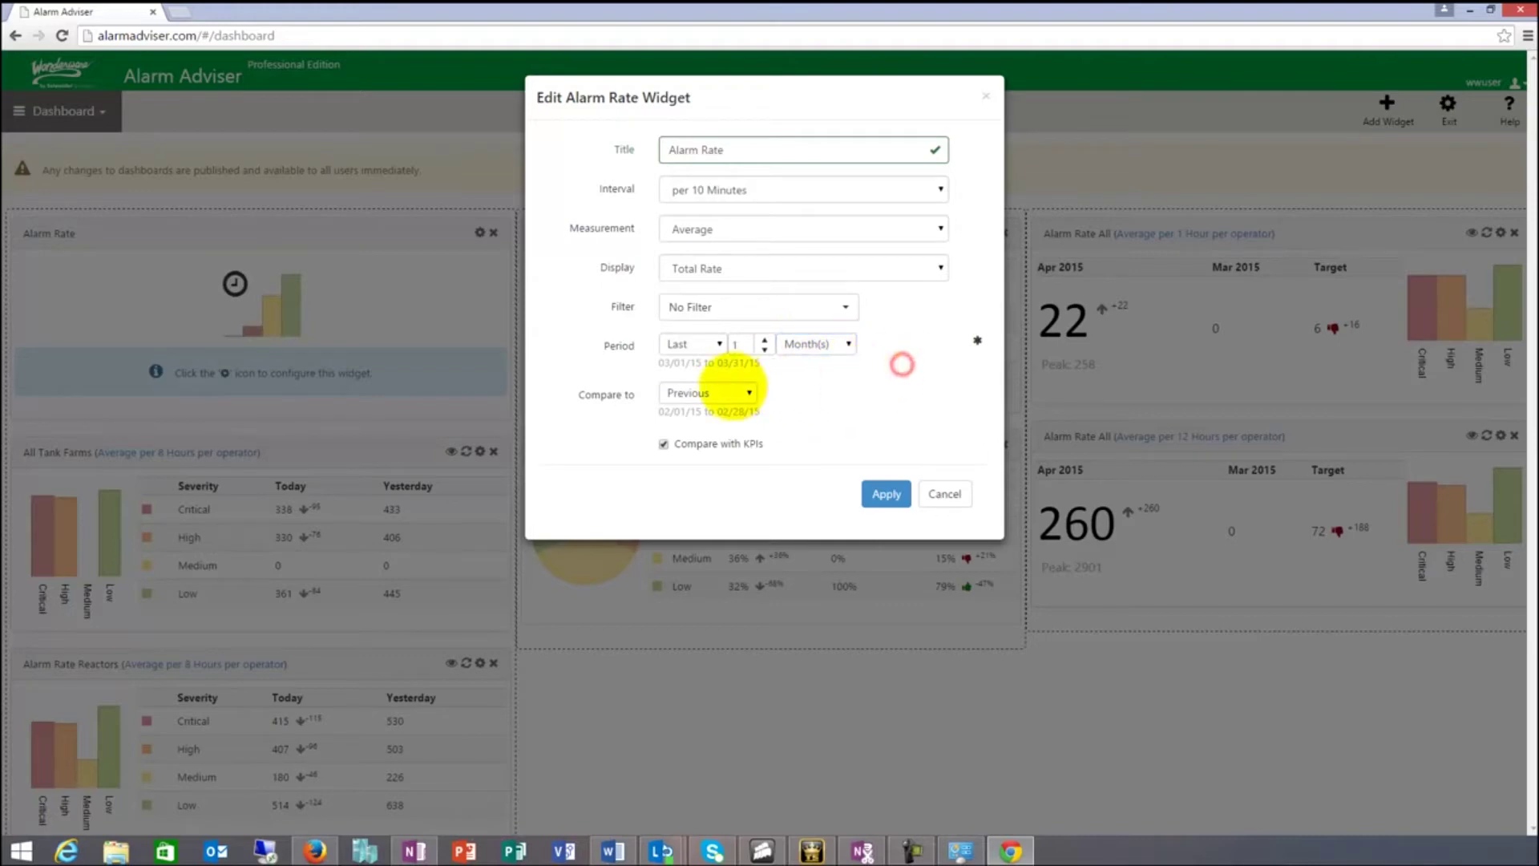
click(734, 388)
click(783, 396)
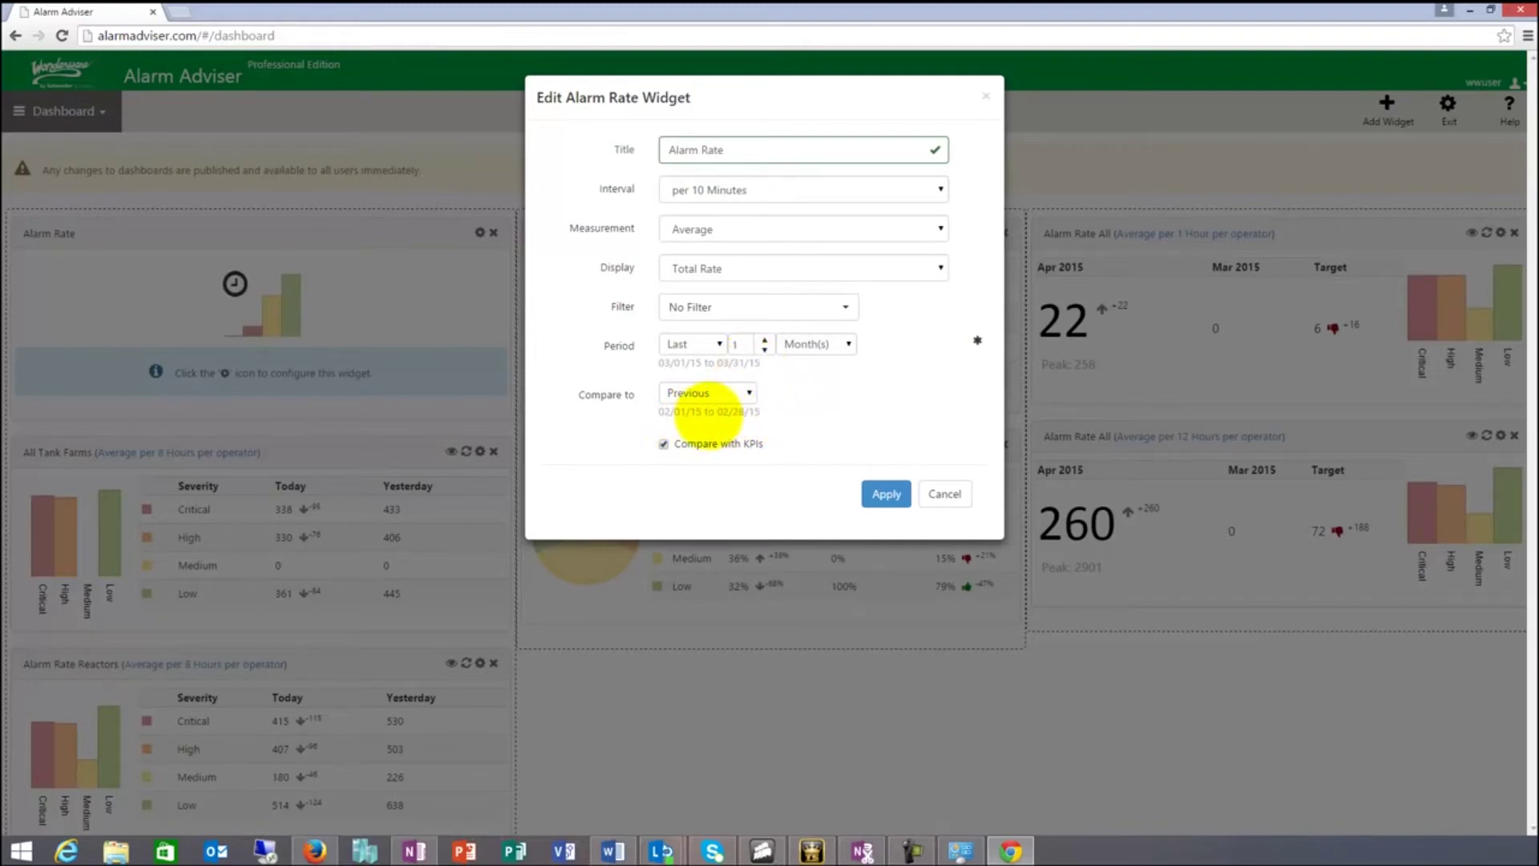
click(704, 344)
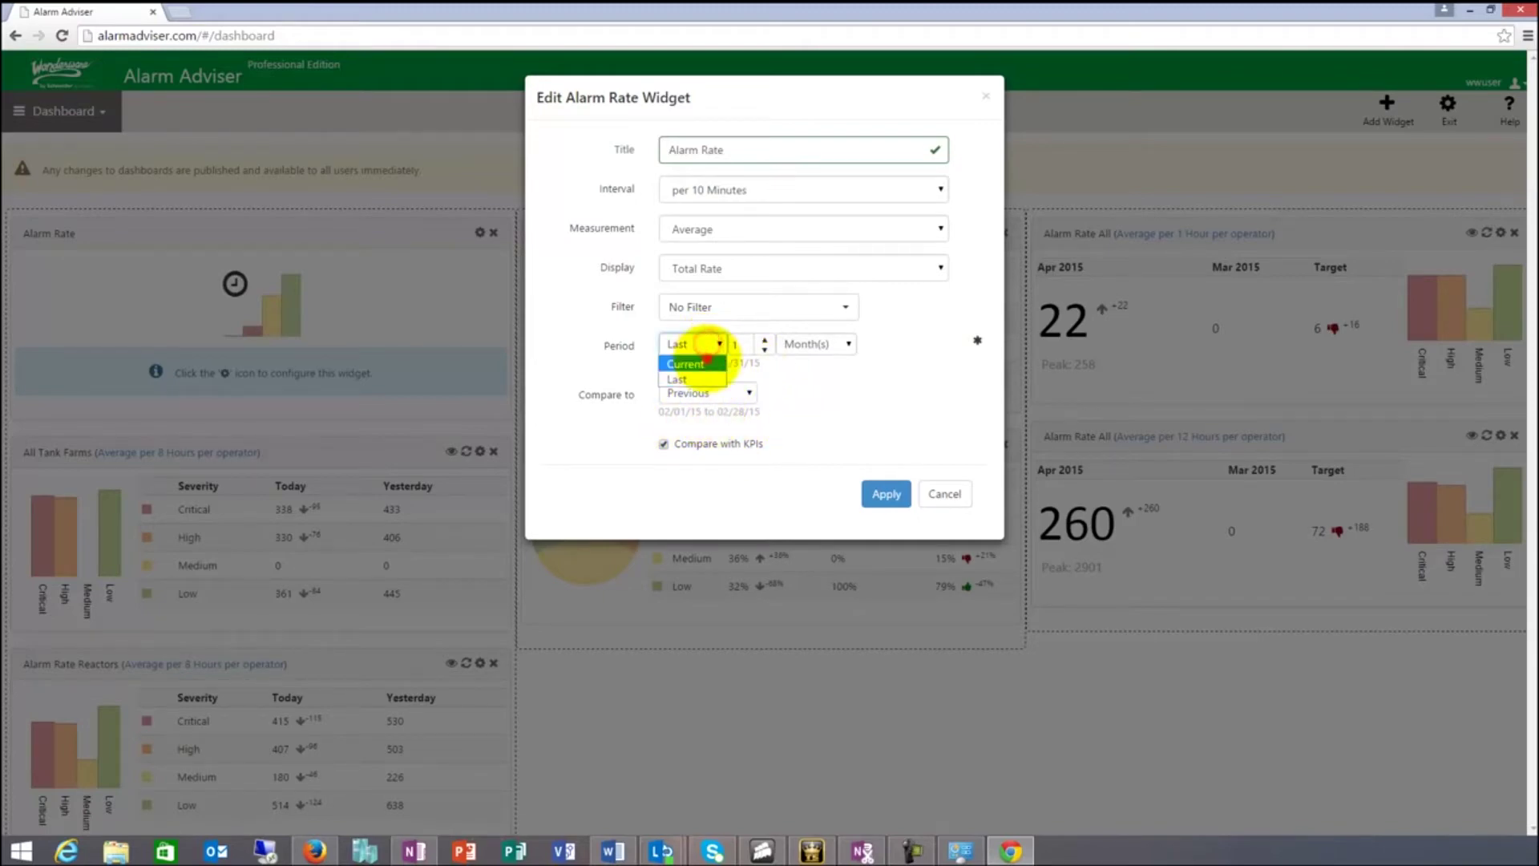
click(709, 358)
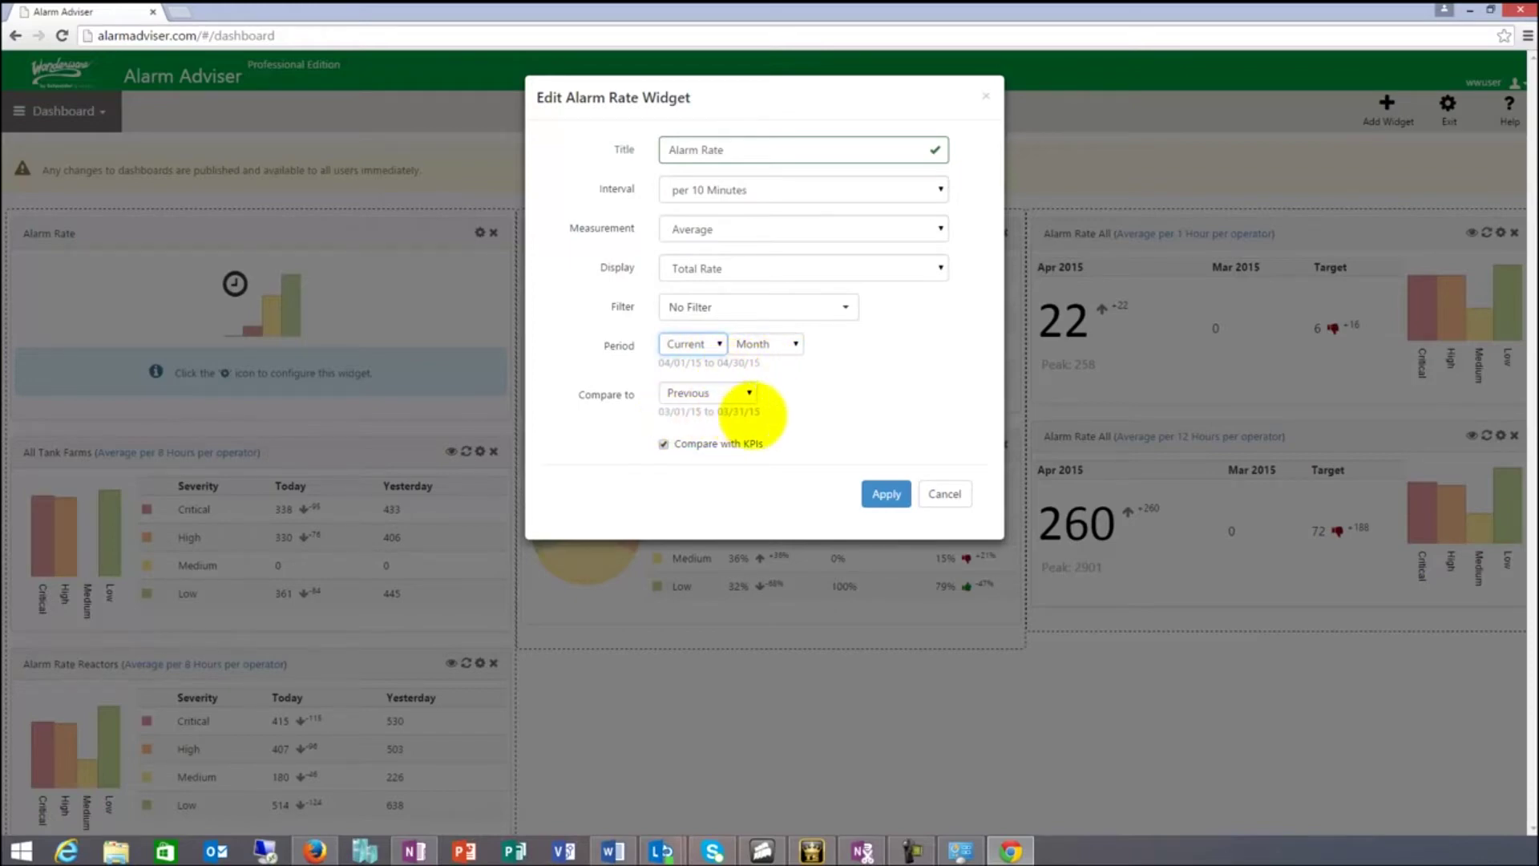
click(944, 494)
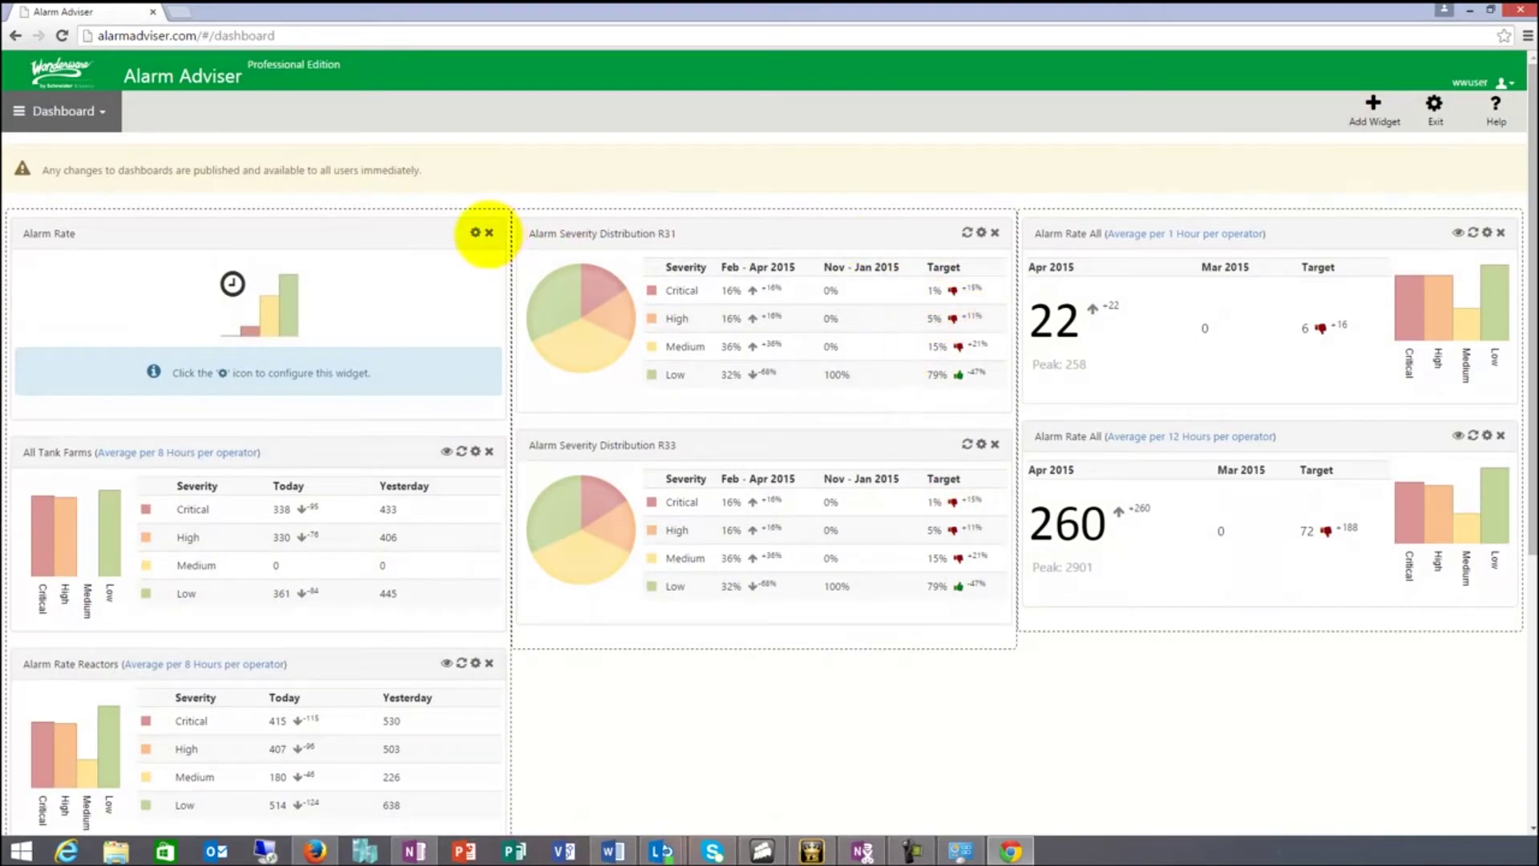
Delete the Alarm Rate widget and show All Tank Farms as the 1029 big-number total
click(488, 233)
click(881, 210)
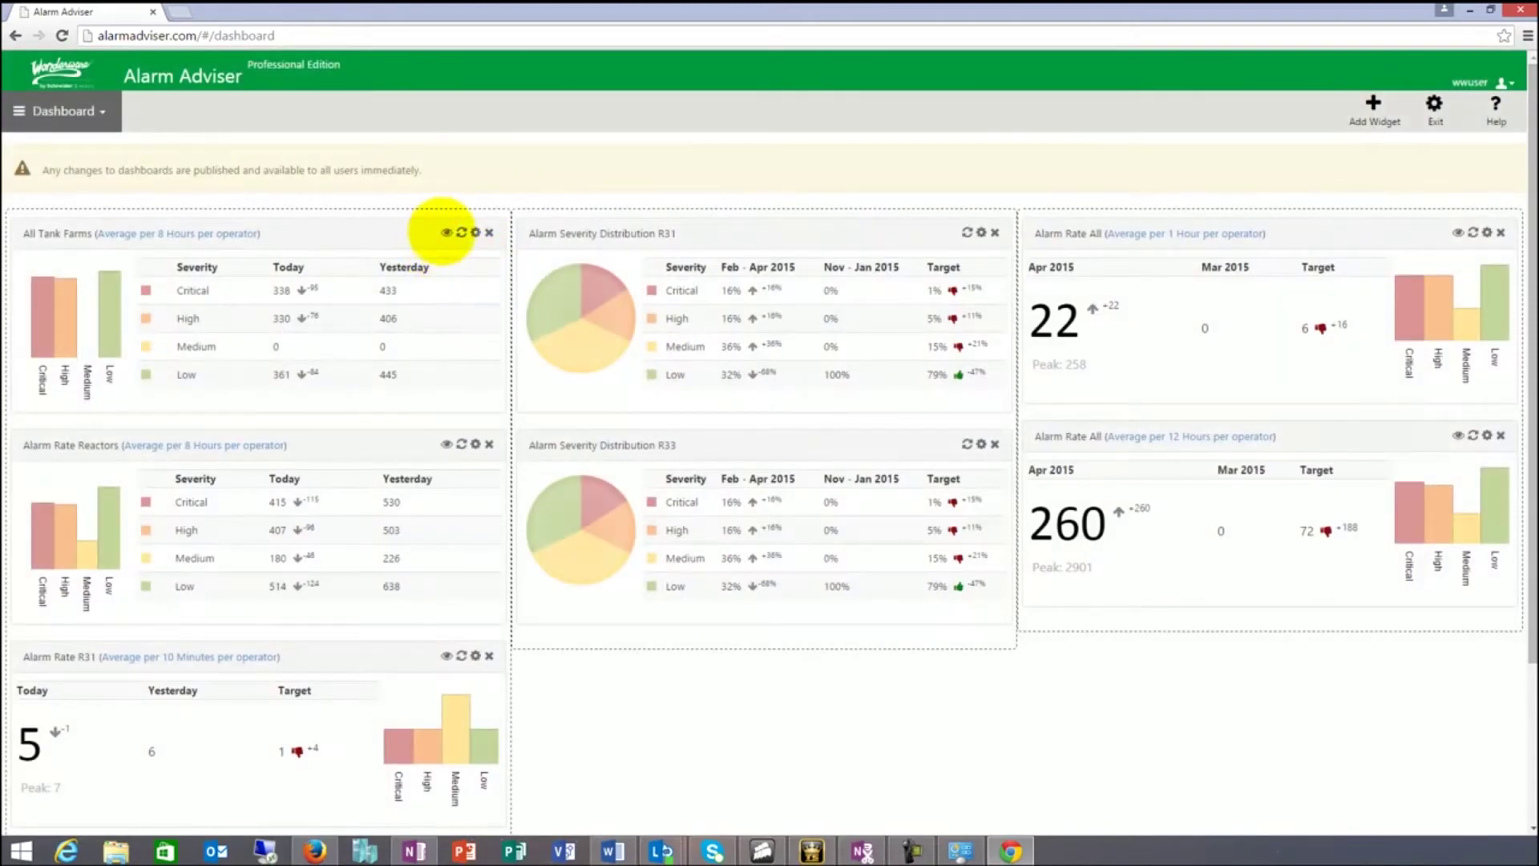
click(443, 232)
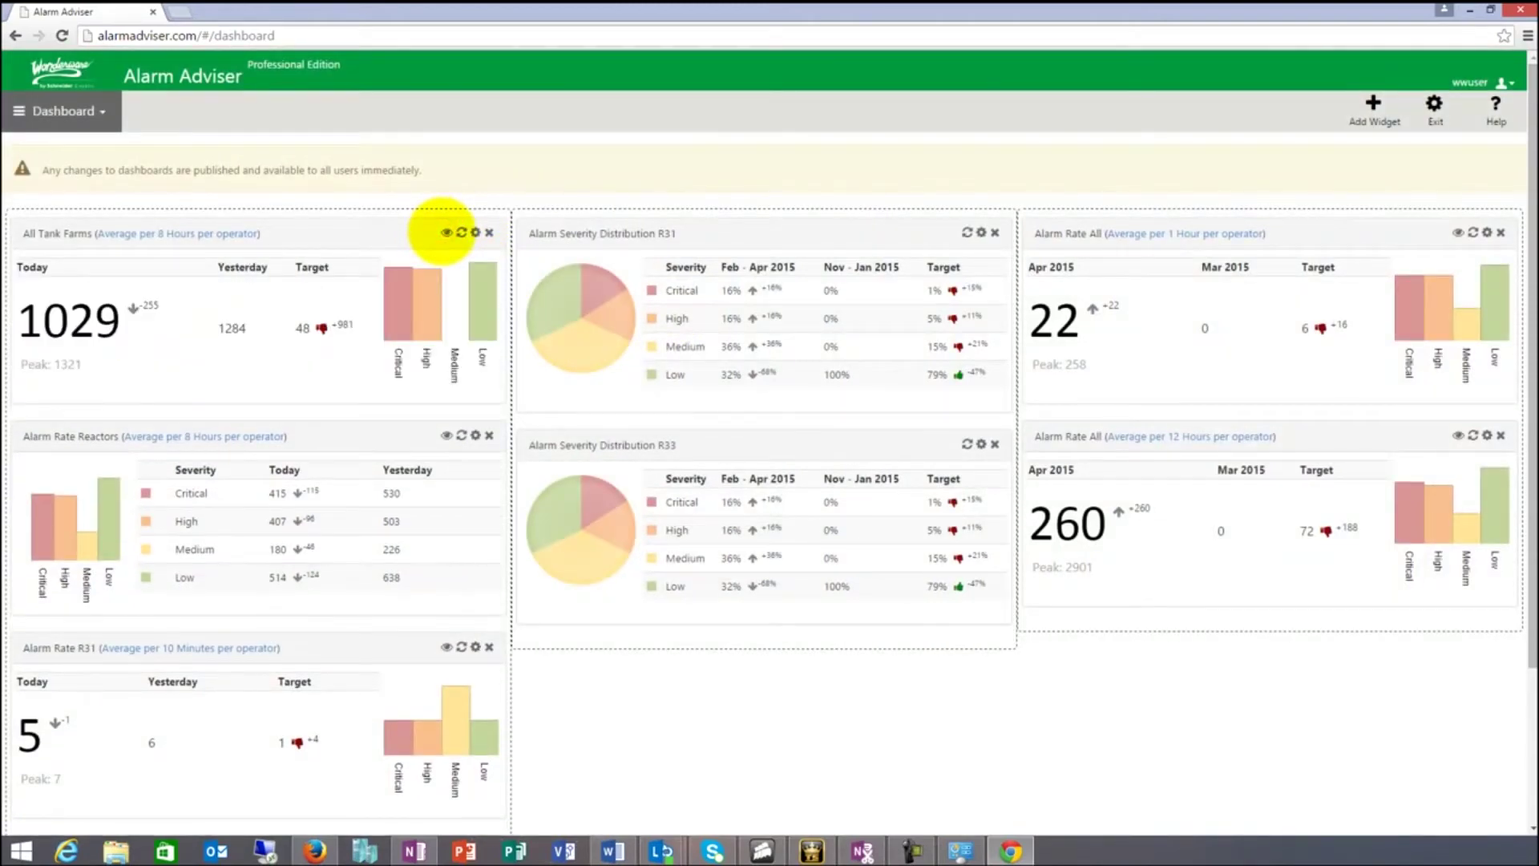
click(443, 232)
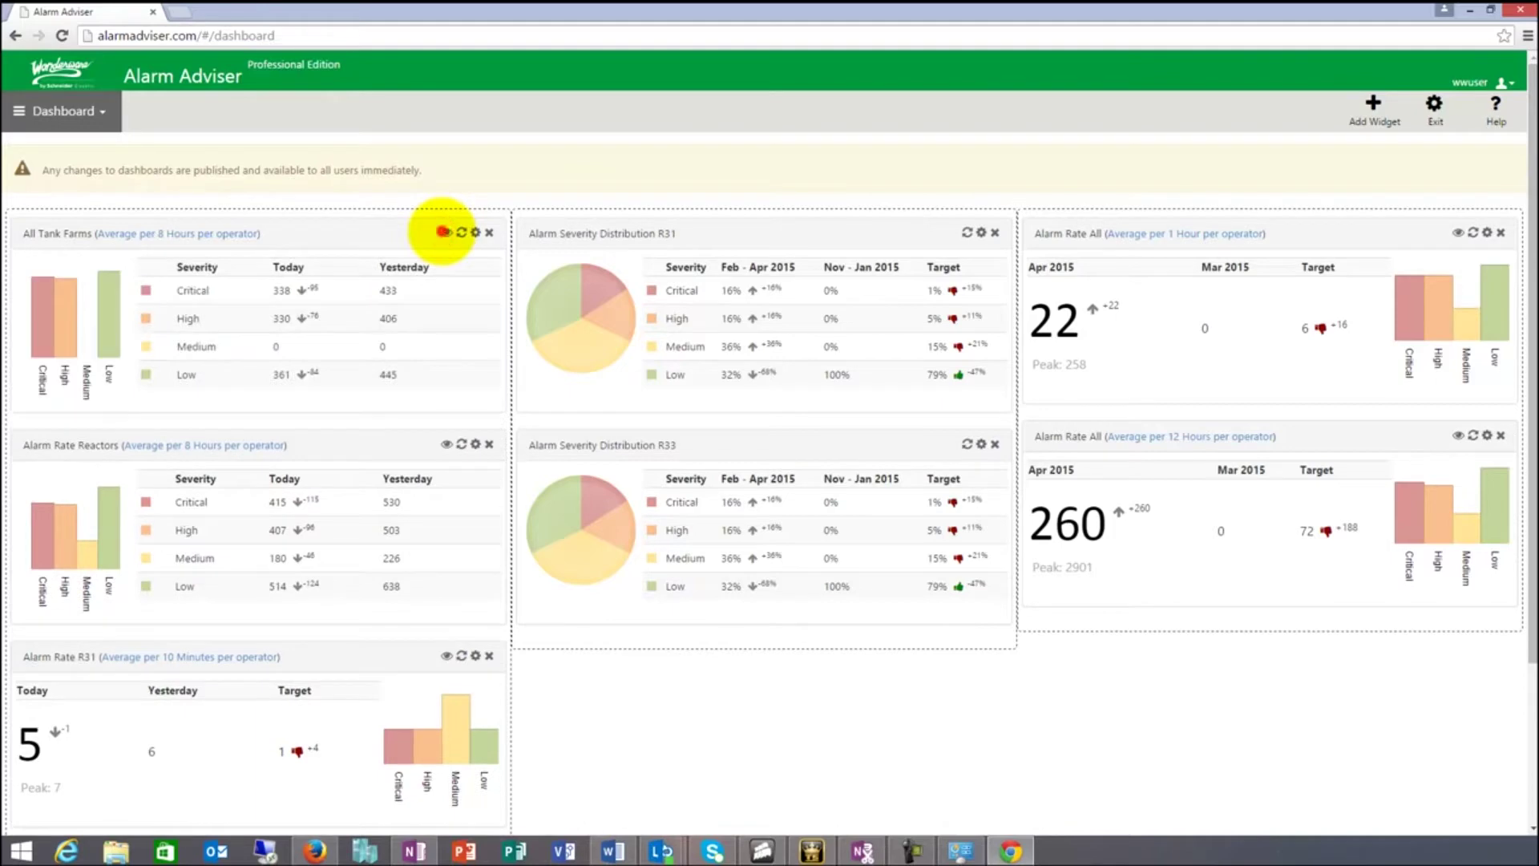
click(442, 232)
click(441, 232)
click(441, 232)
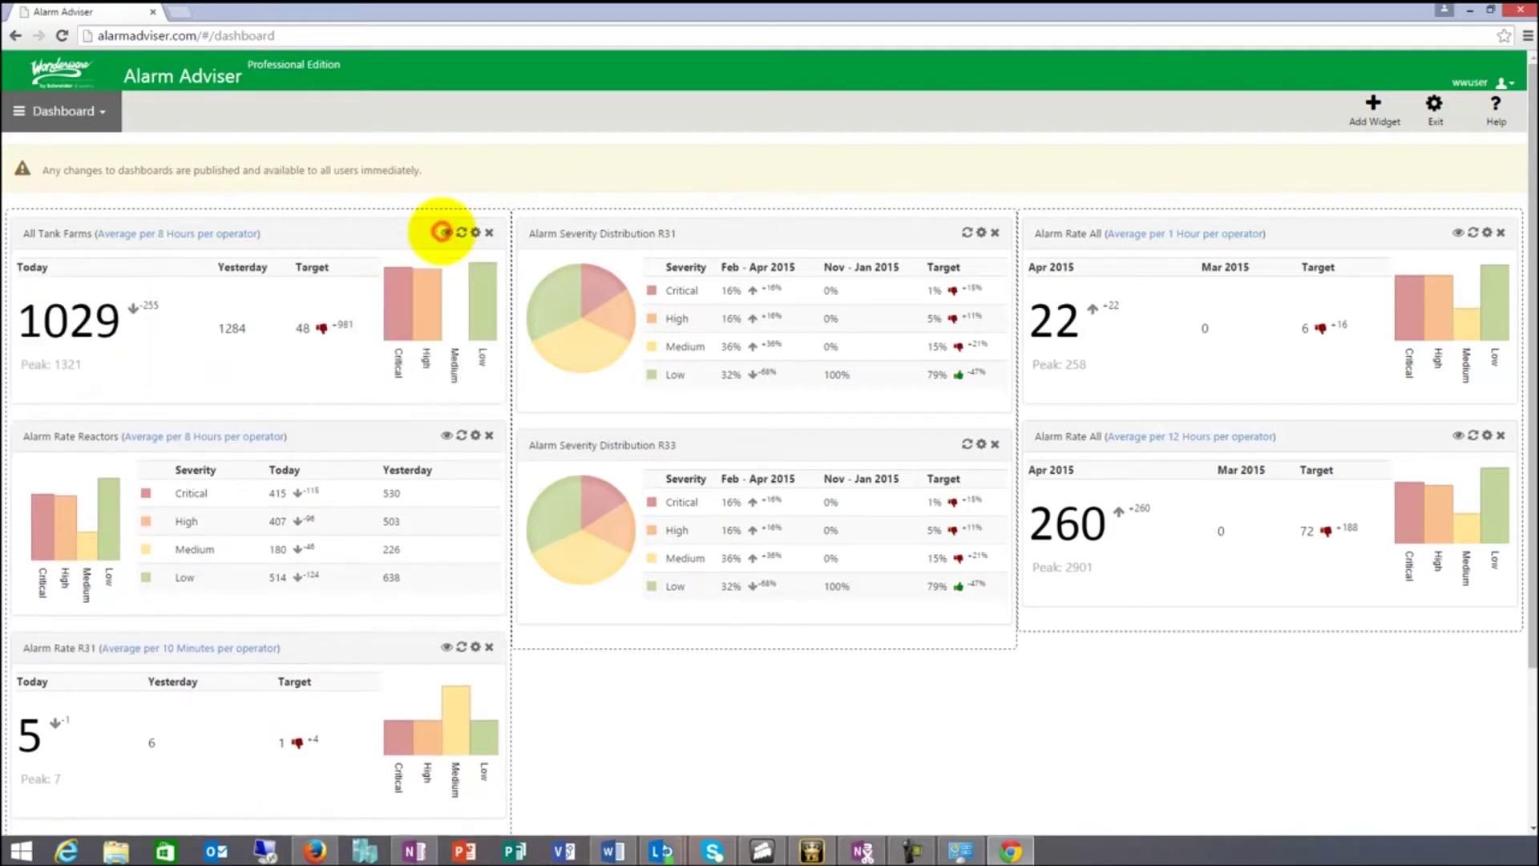
Show Alarm Rate Reactors as the 1516 big-number total, keeping Alarm Rate R31 as a total
click(445, 646)
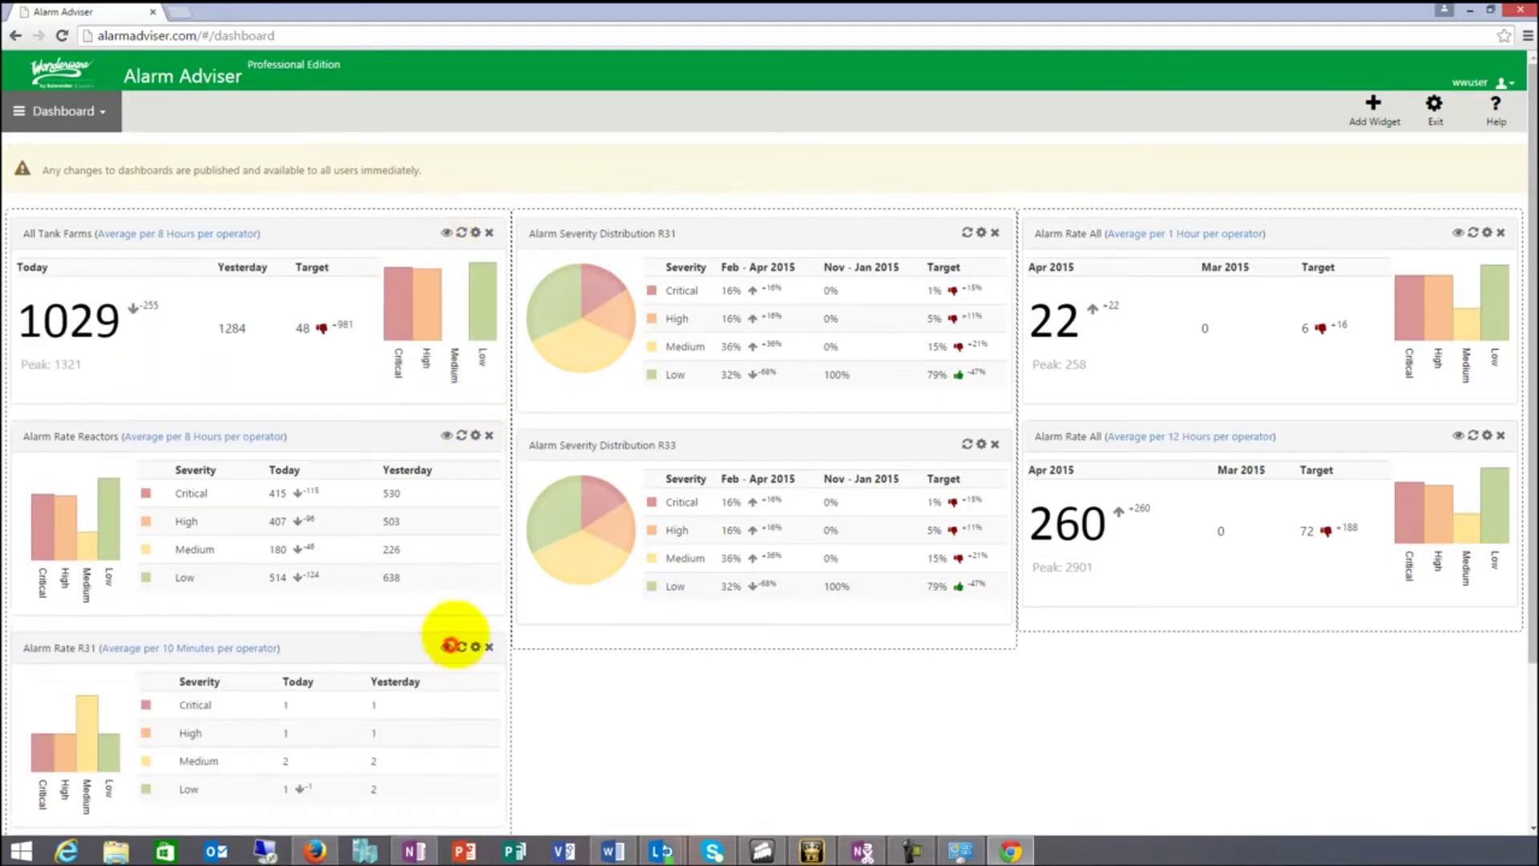
click(446, 434)
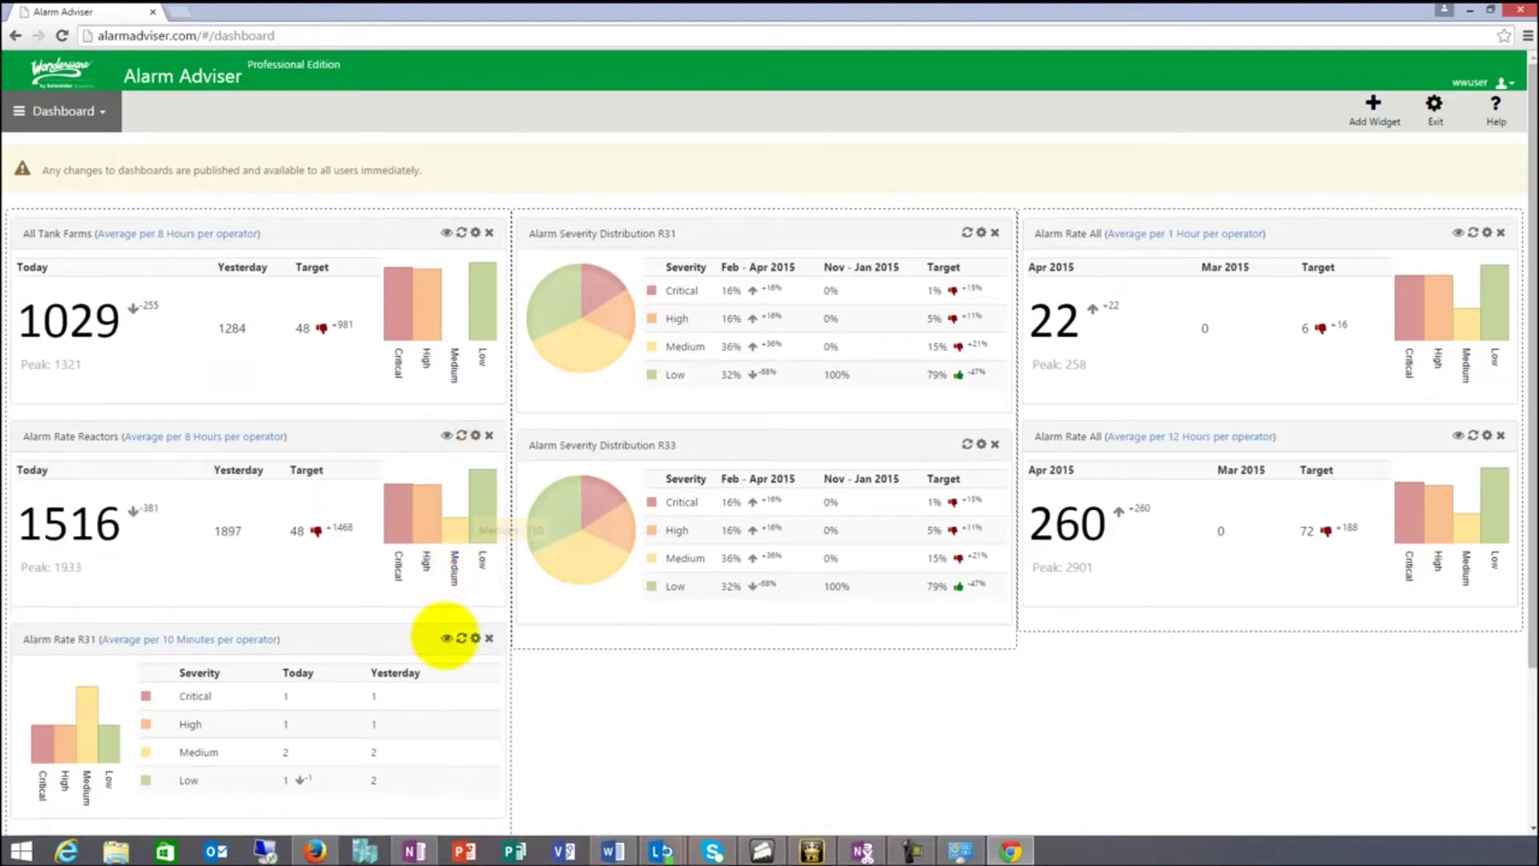
click(446, 638)
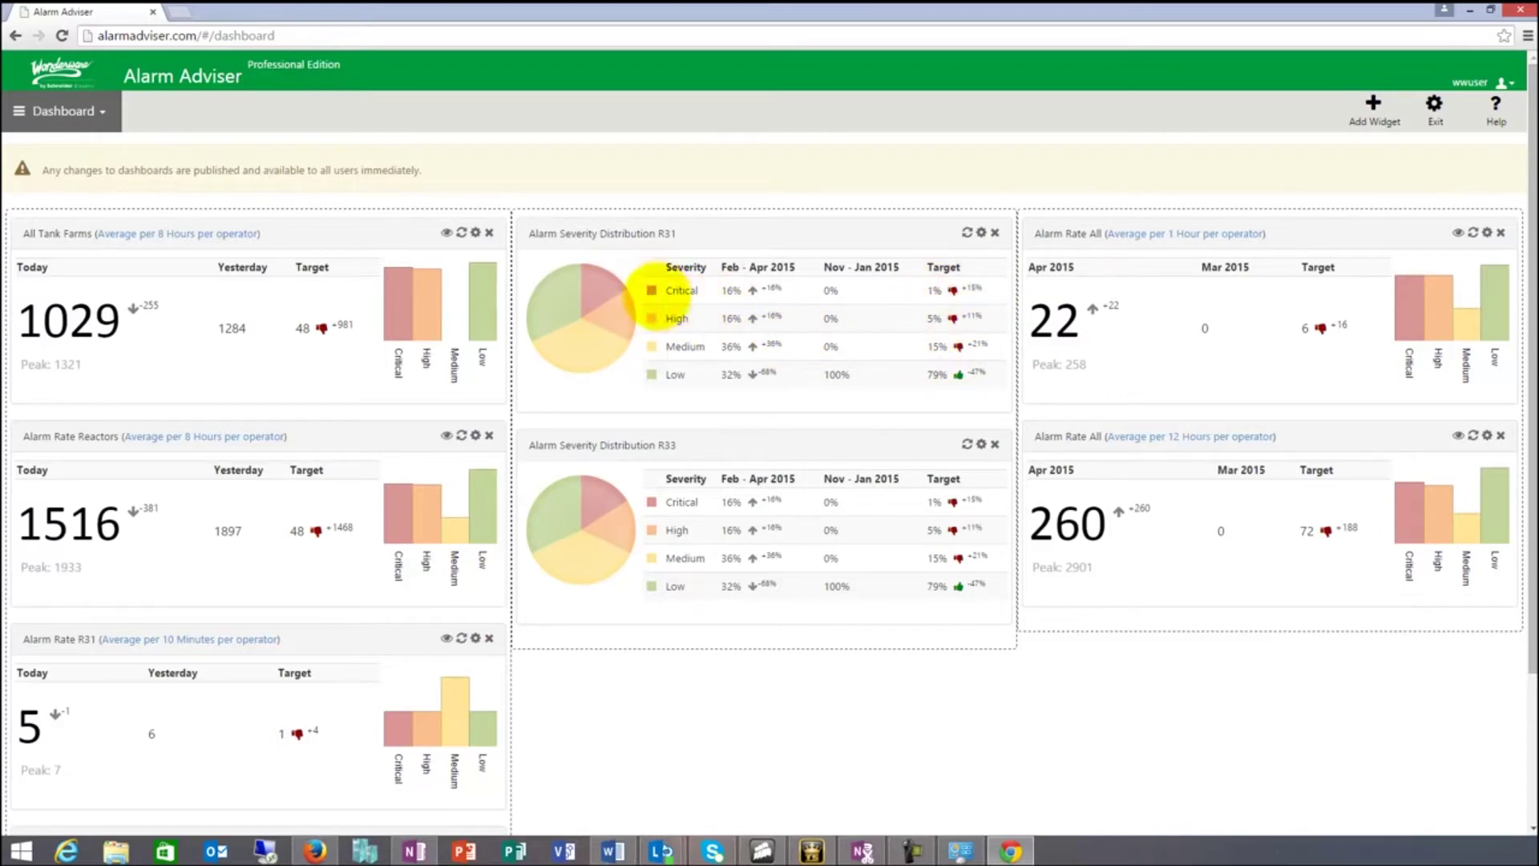
mouse_move(611, 286)
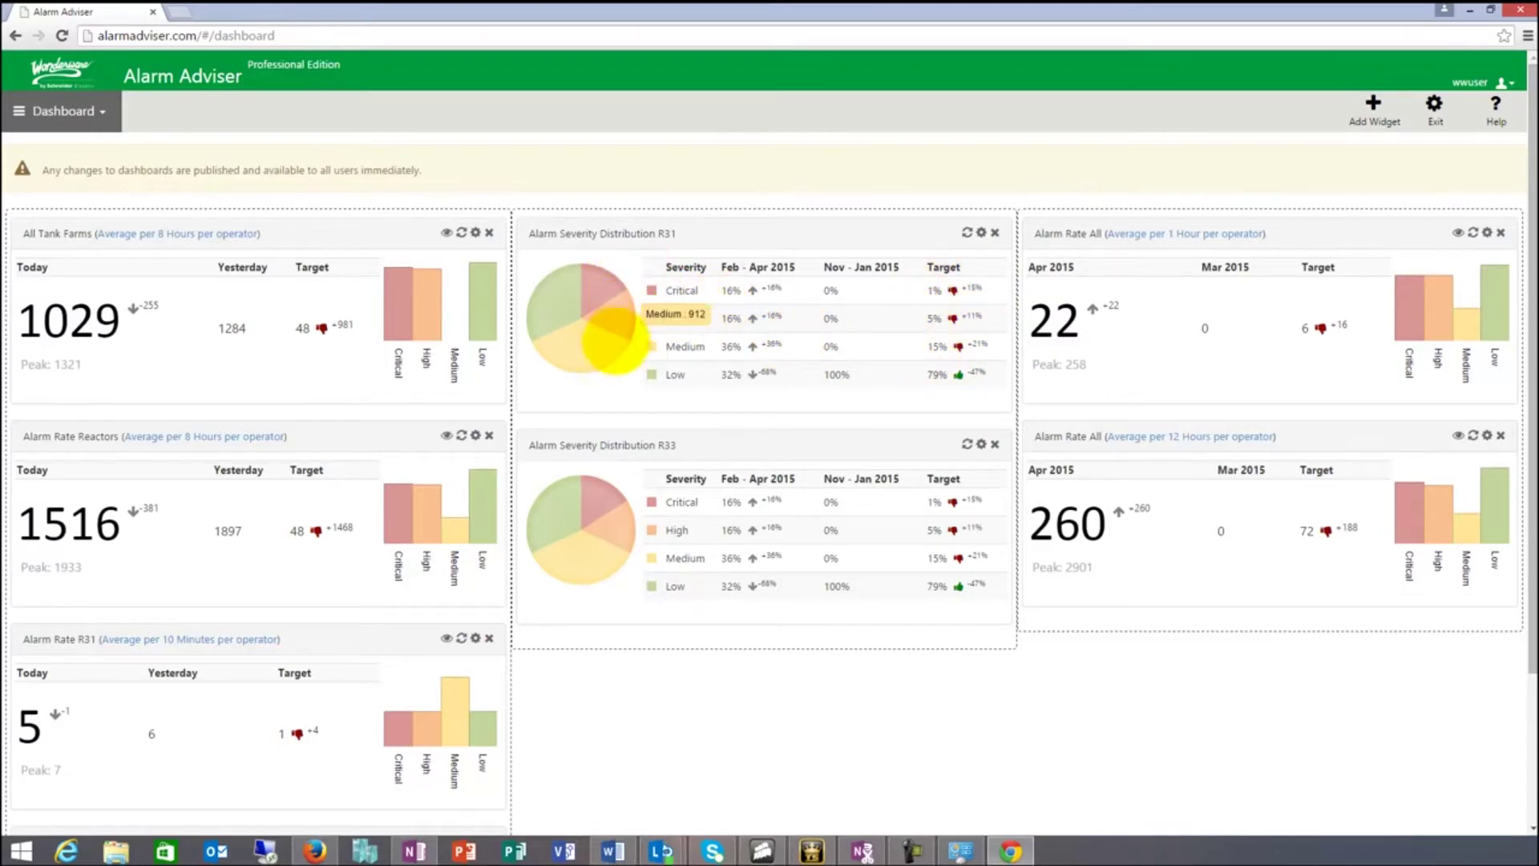
mouse_move(612, 347)
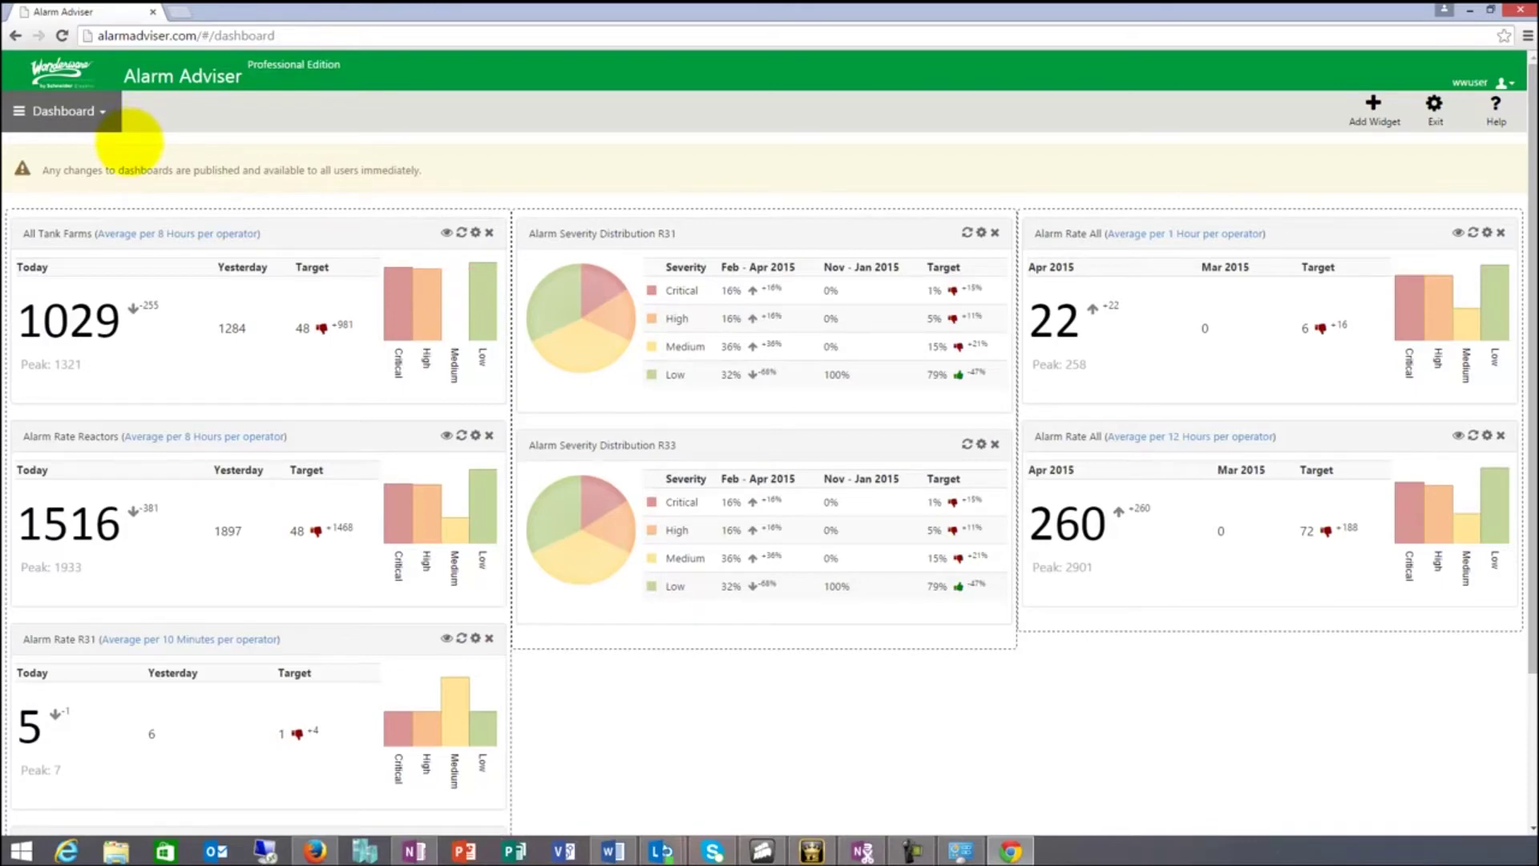
click(90, 111)
Open the Analysis page's Total Alarm Activity report, then switch over to the Word document
click(98, 167)
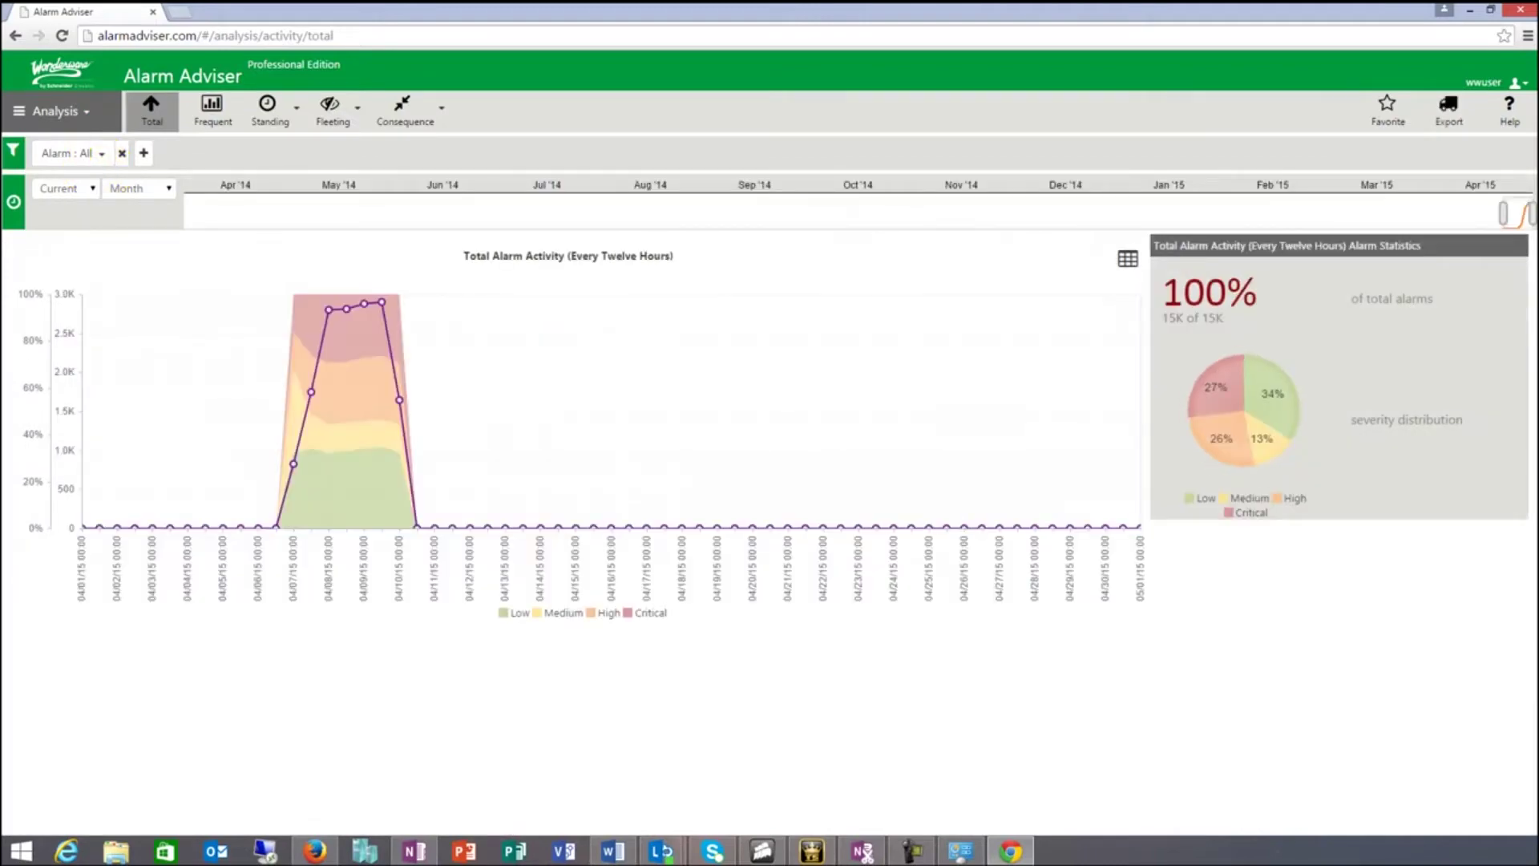
key(alt+Tab)
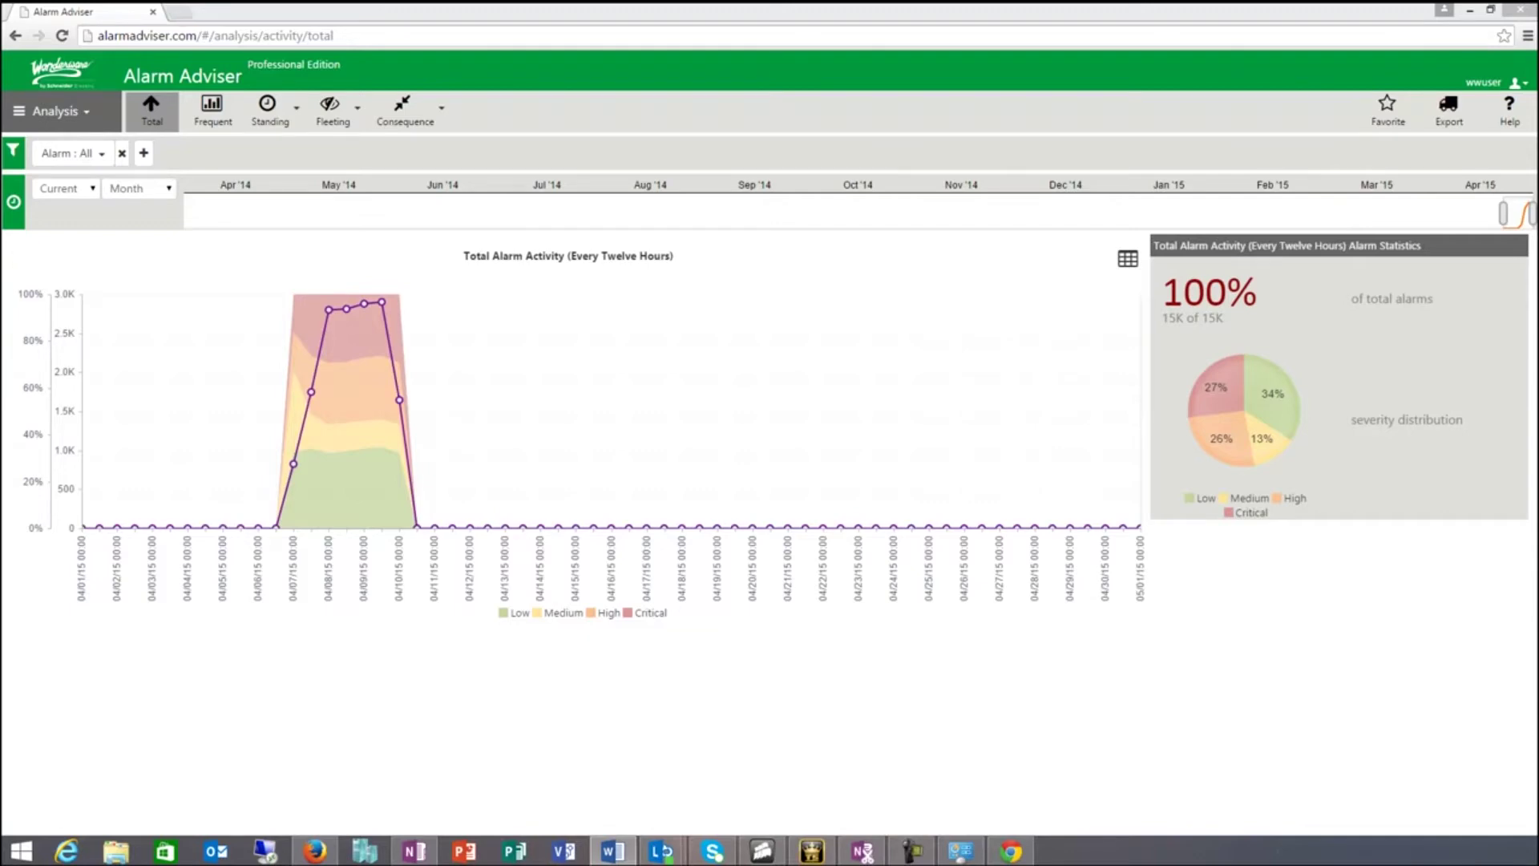
drag(1, 149, 876, 74)
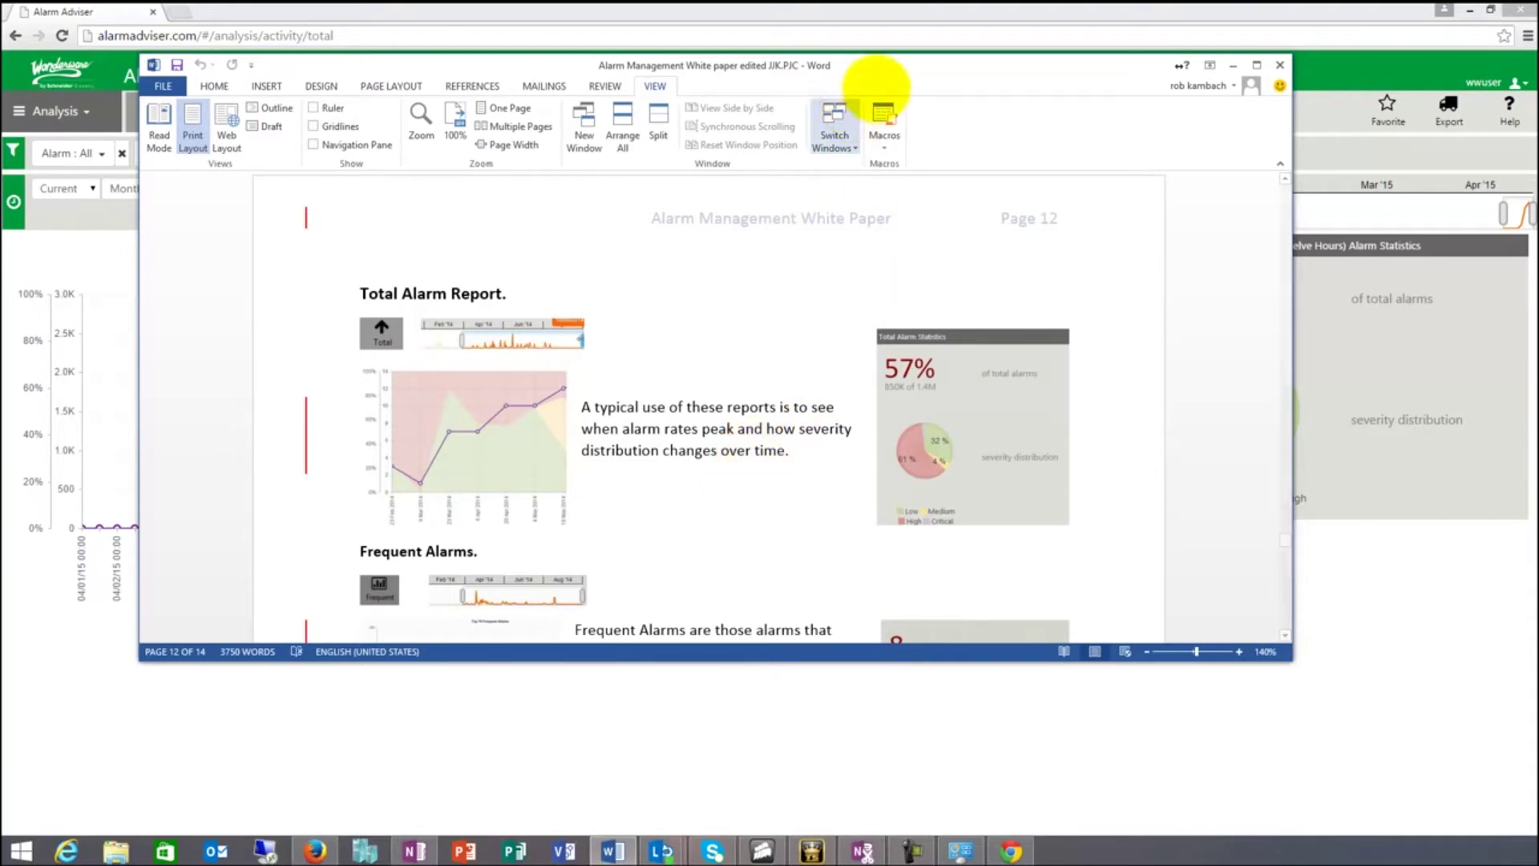
drag(890, 67, 0, 51)
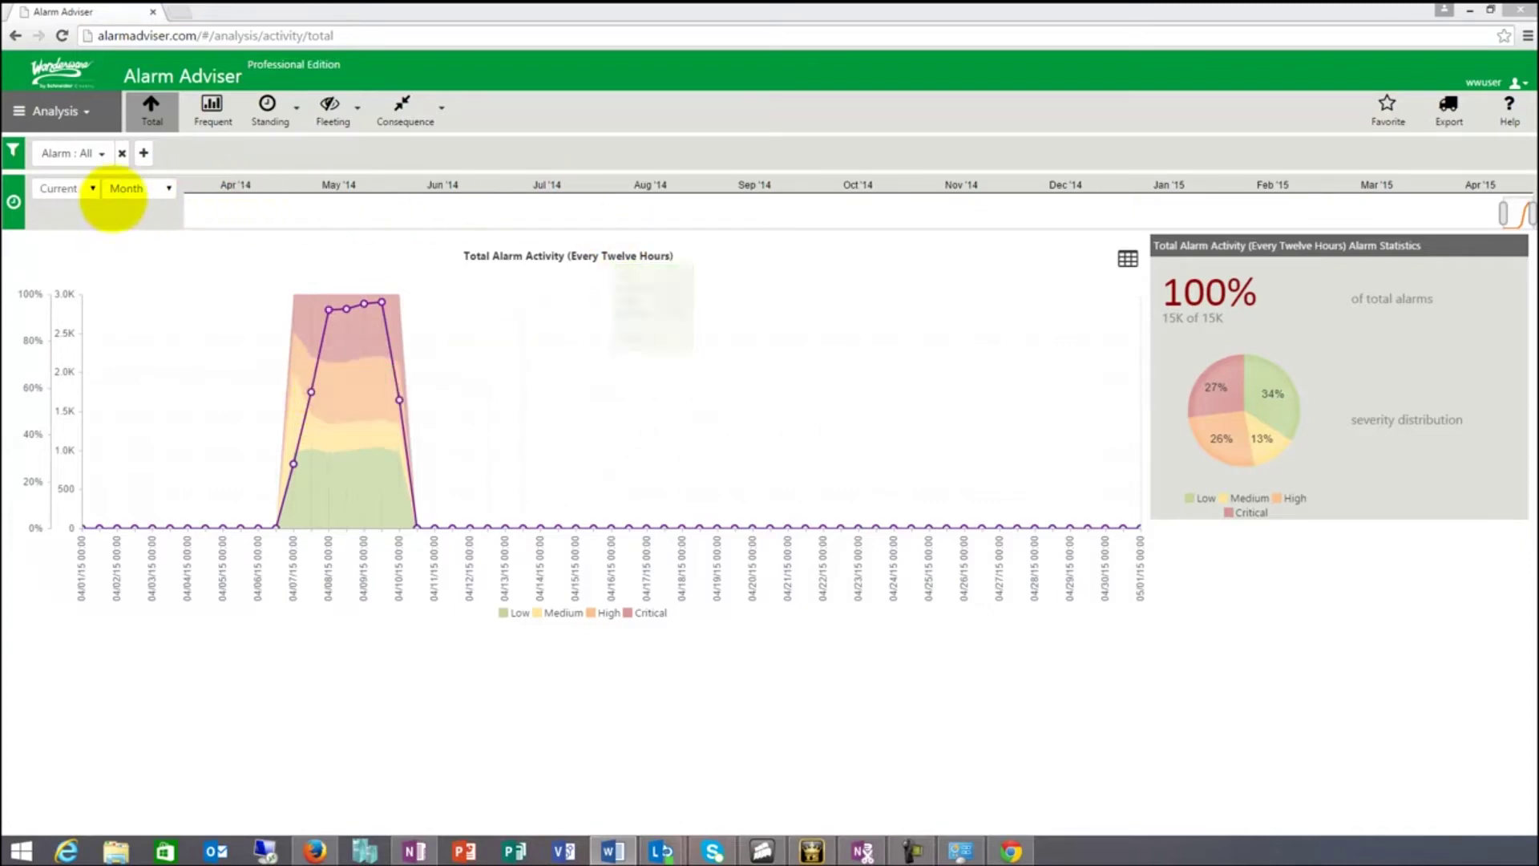
click(134, 188)
Set the Total Alarm Activity period to Current / Week, plotted in three-hour slots
click(141, 269)
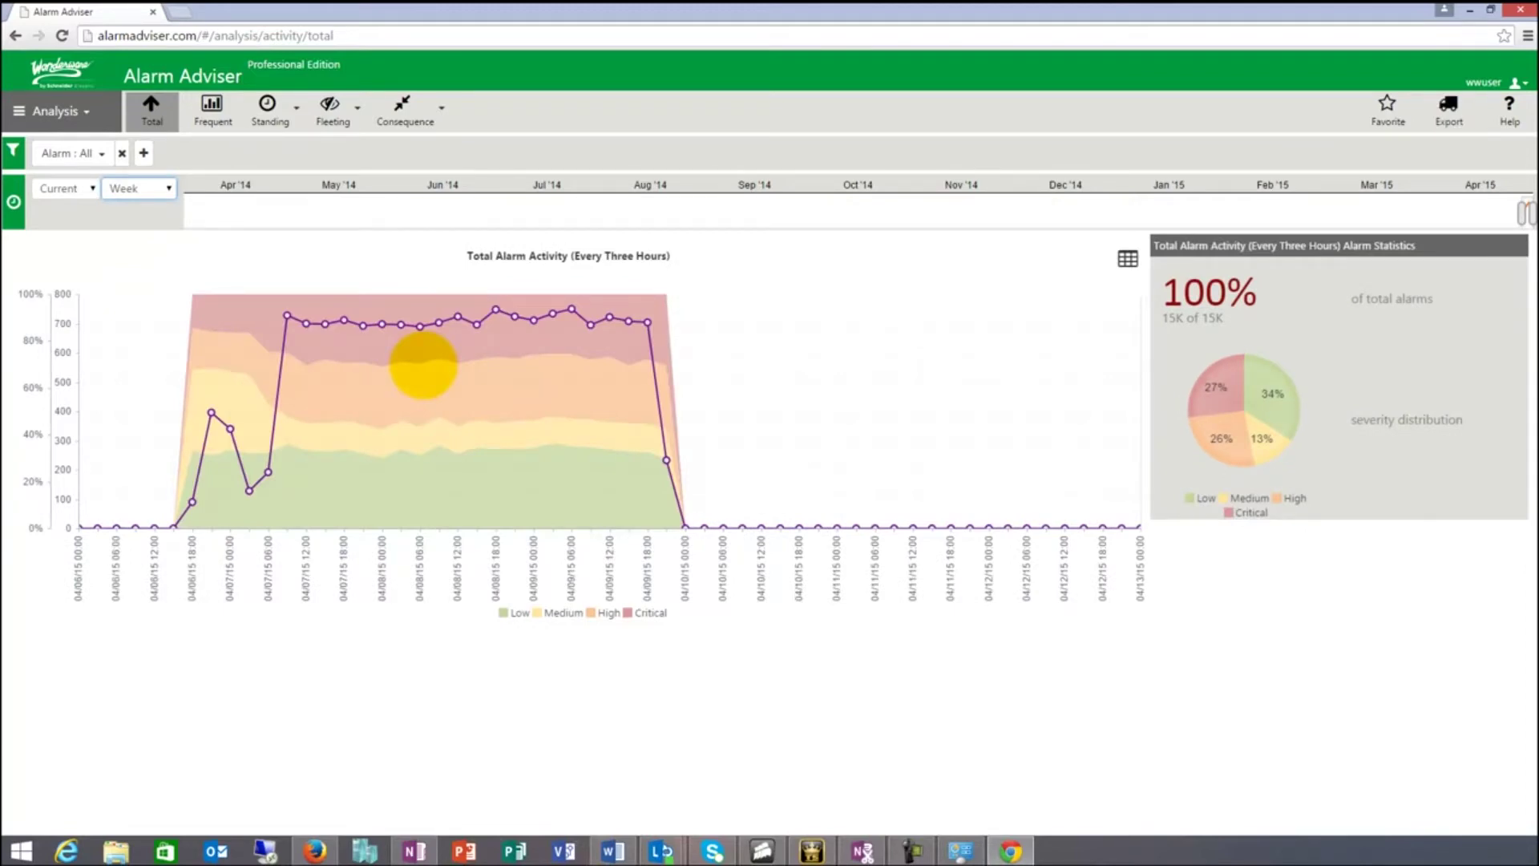
mouse_move(344, 373)
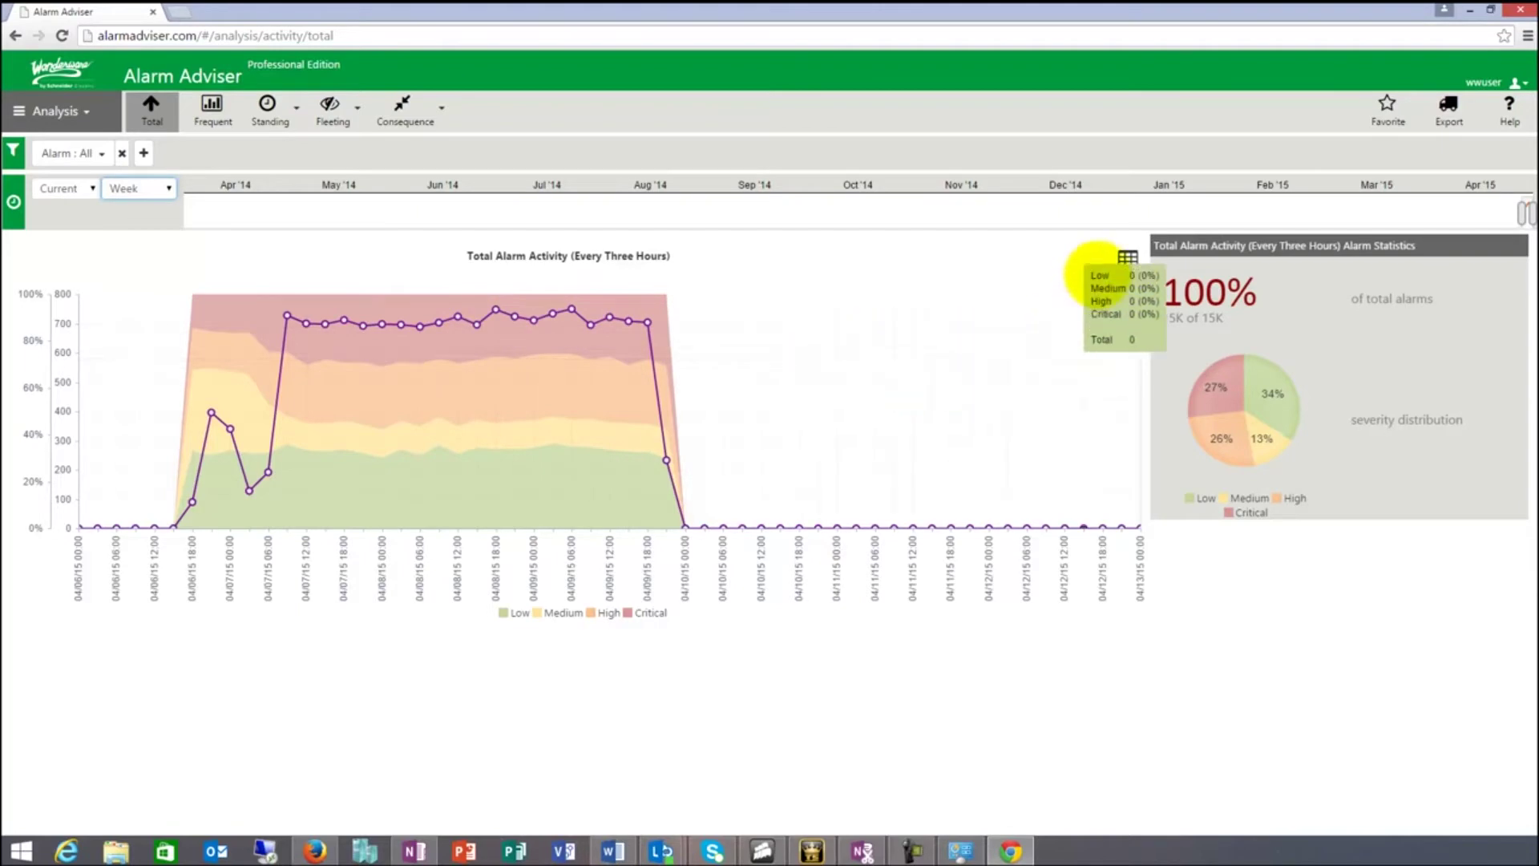
click(1127, 258)
scroll(938, 402, down, 4)
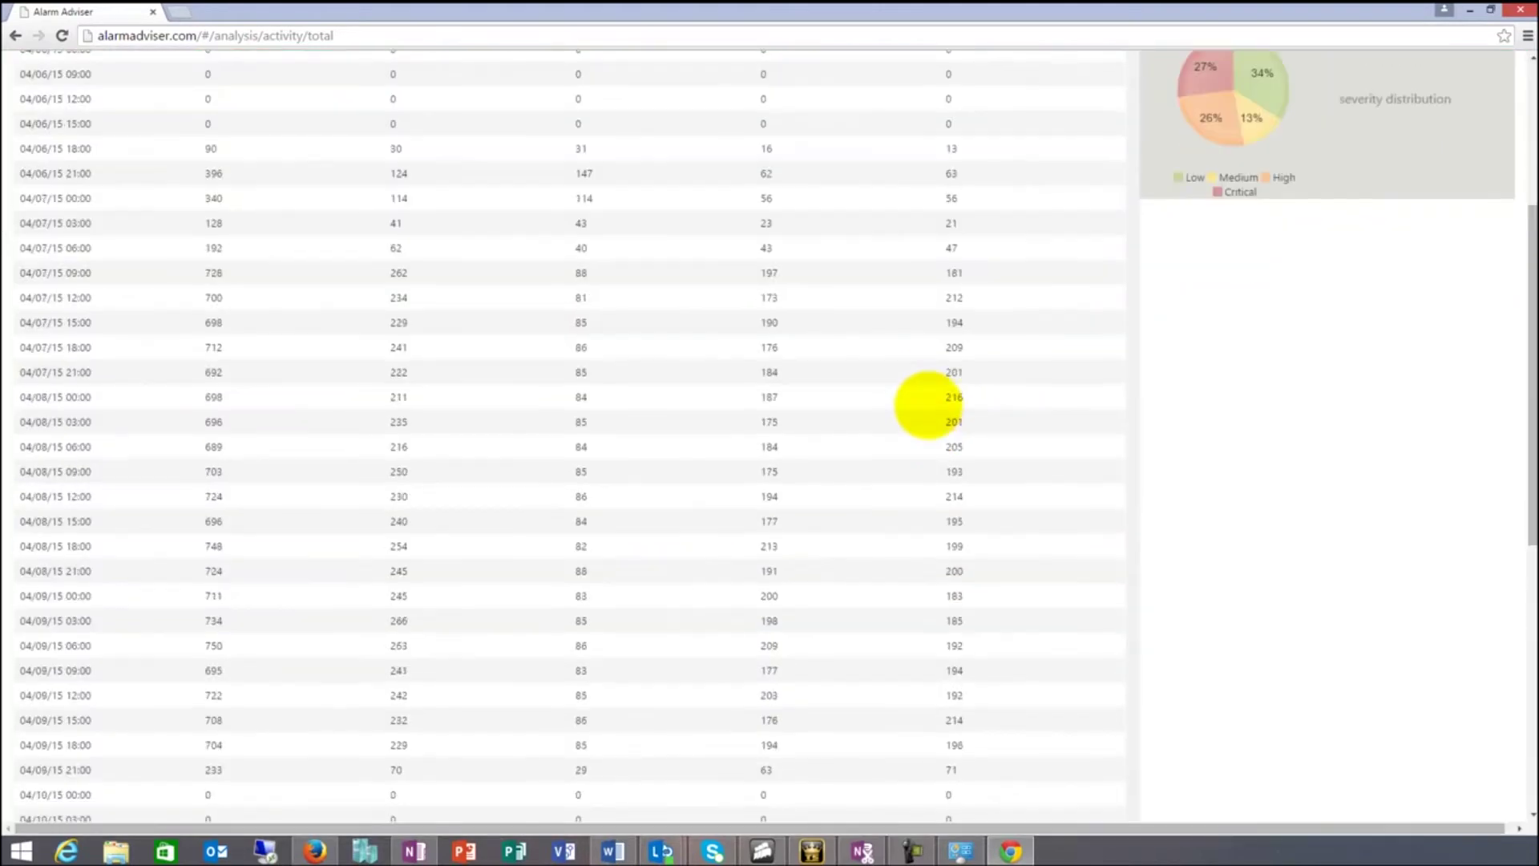
scroll(928, 405, down, 7)
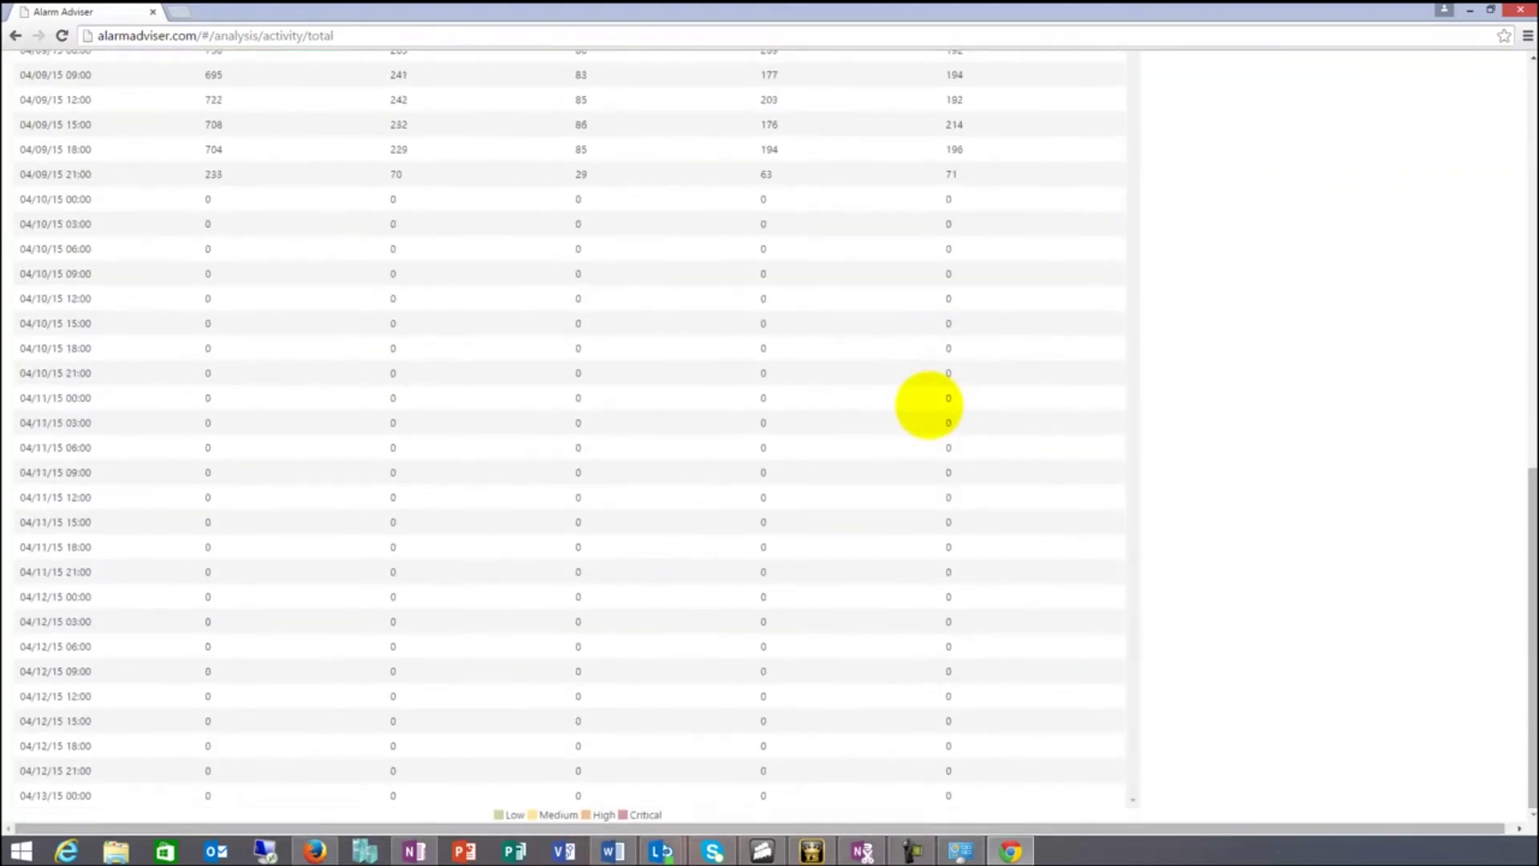
scroll(928, 405, up, 11)
click(1111, 255)
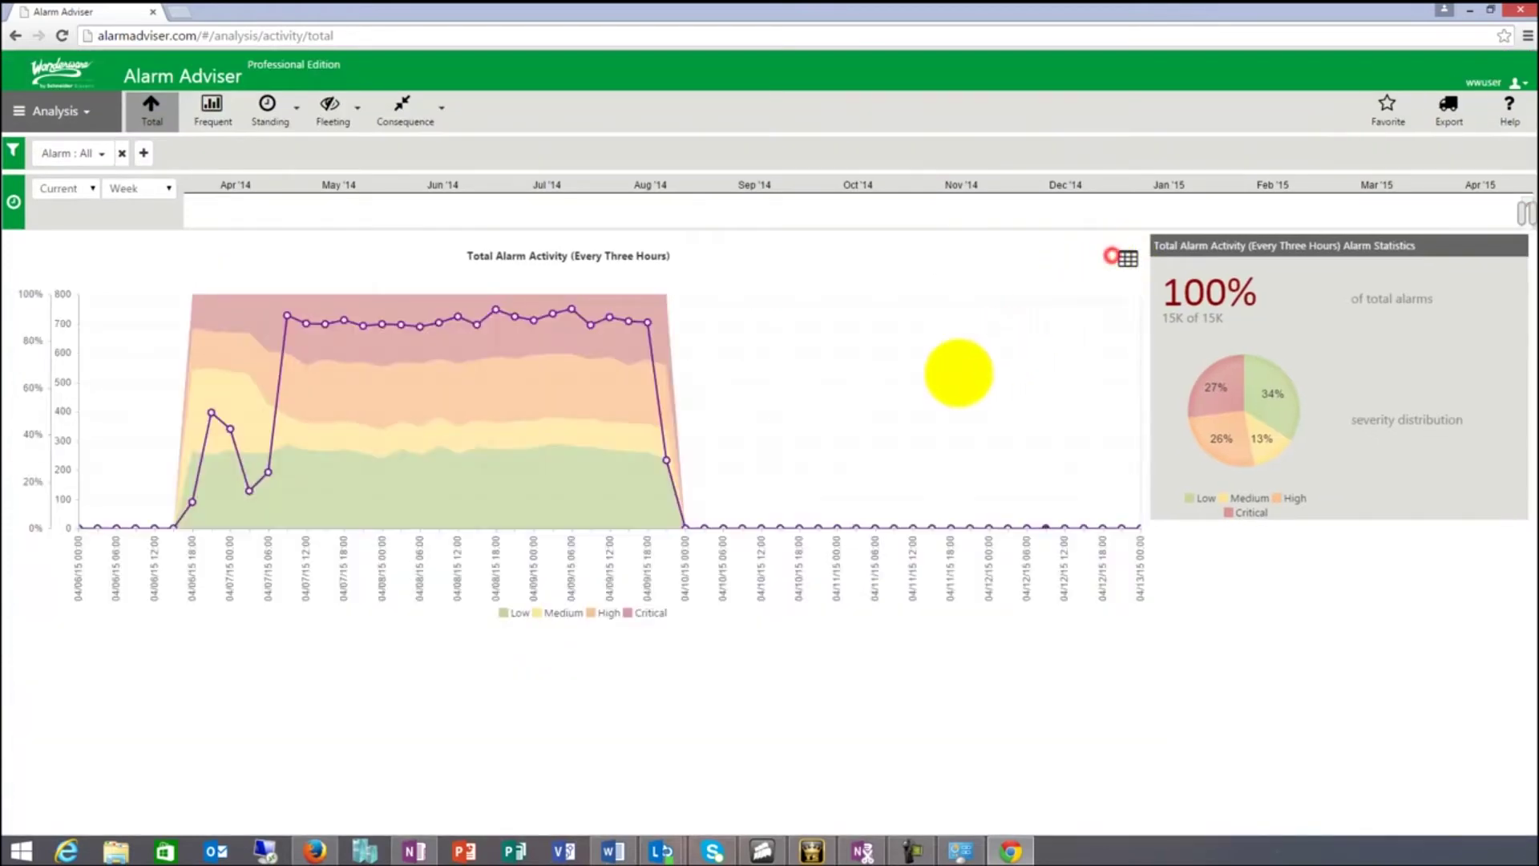
mouse_move(1221, 352)
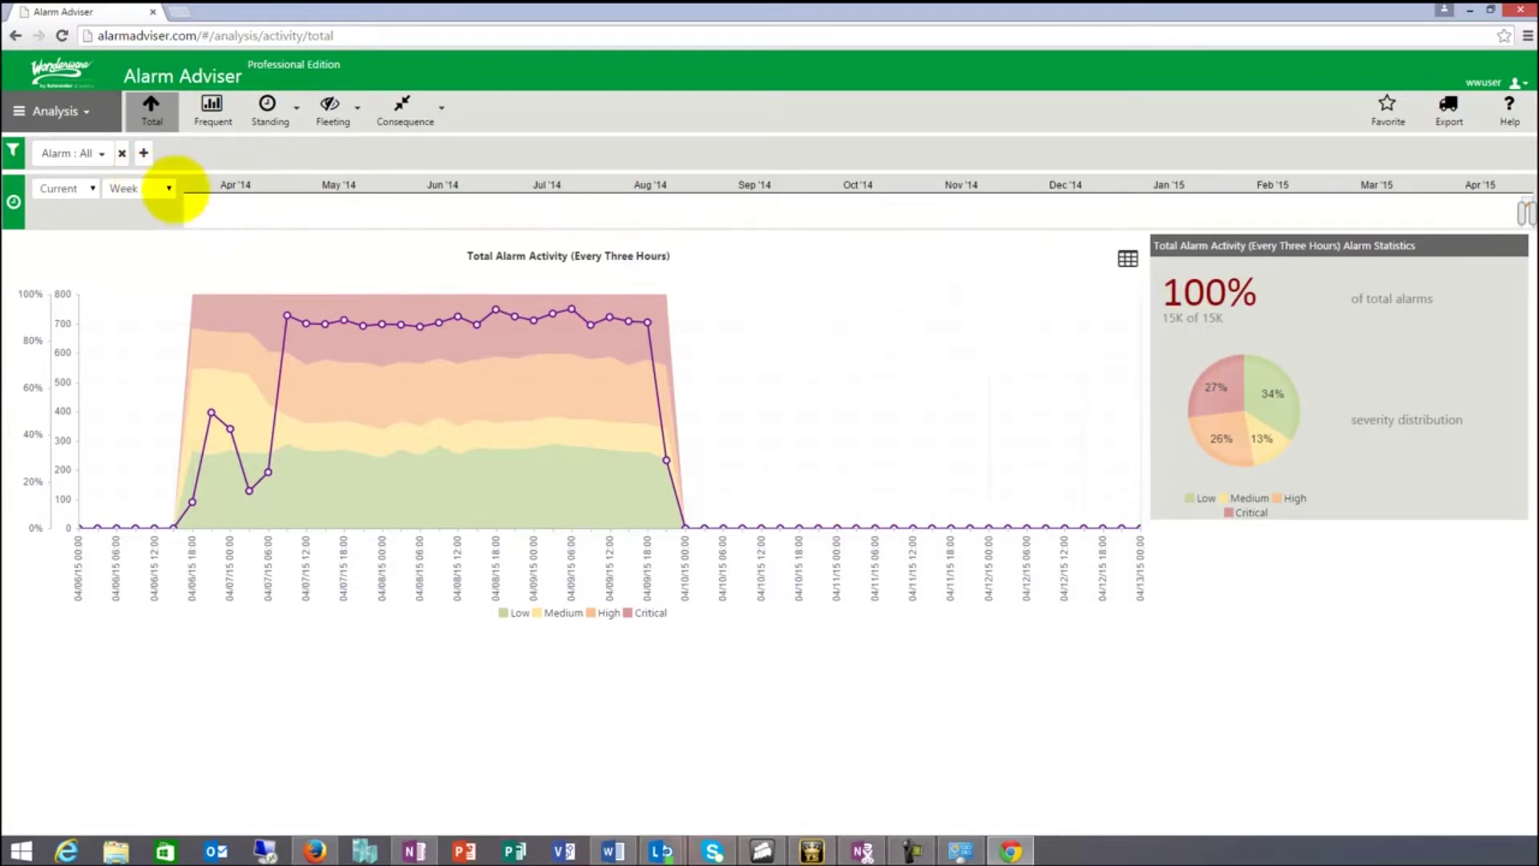
click(170, 188)
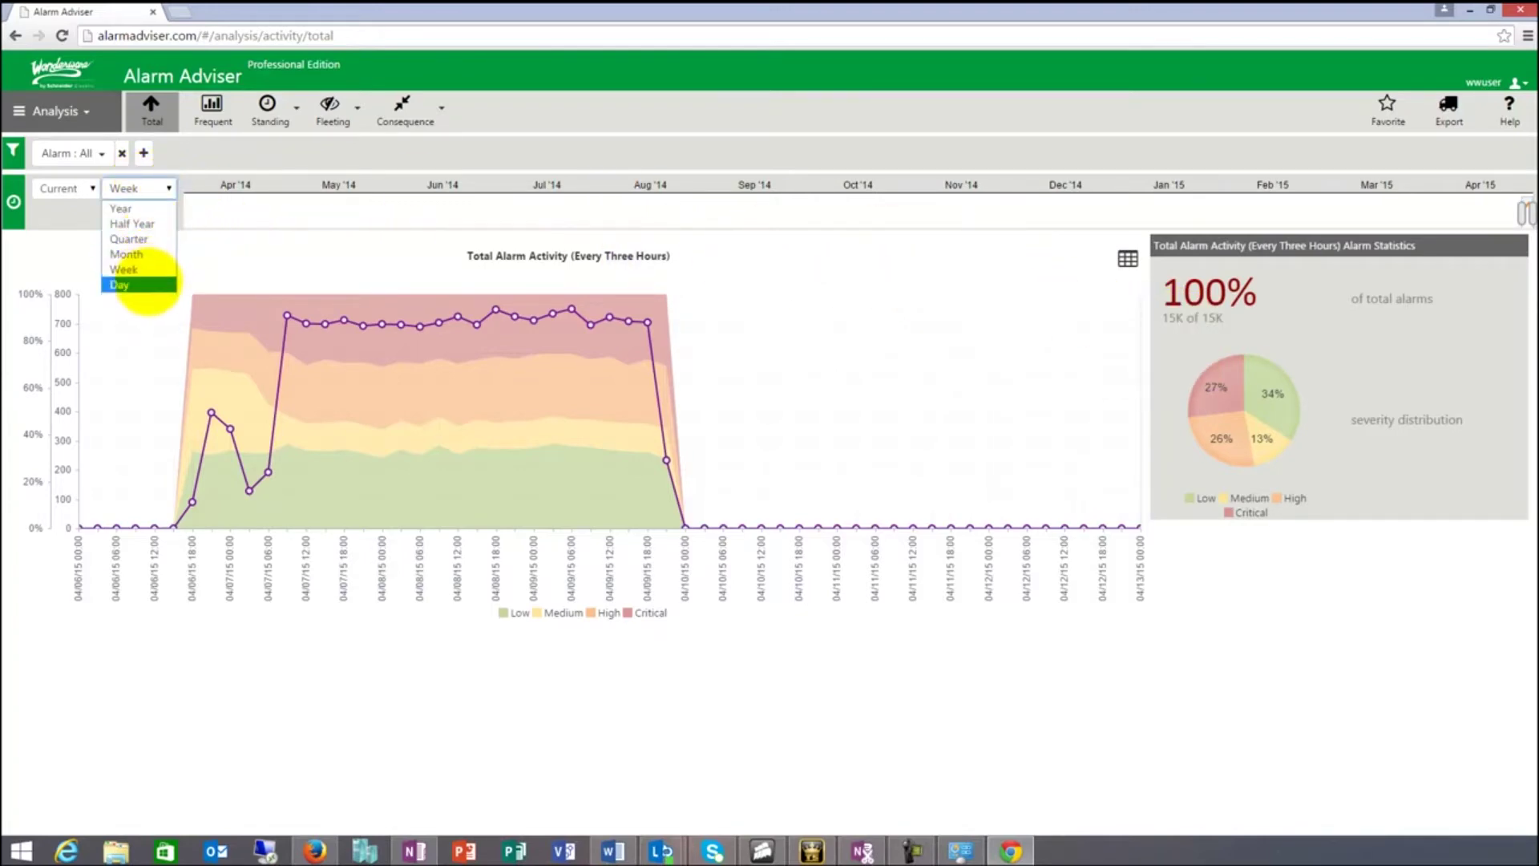
click(147, 283)
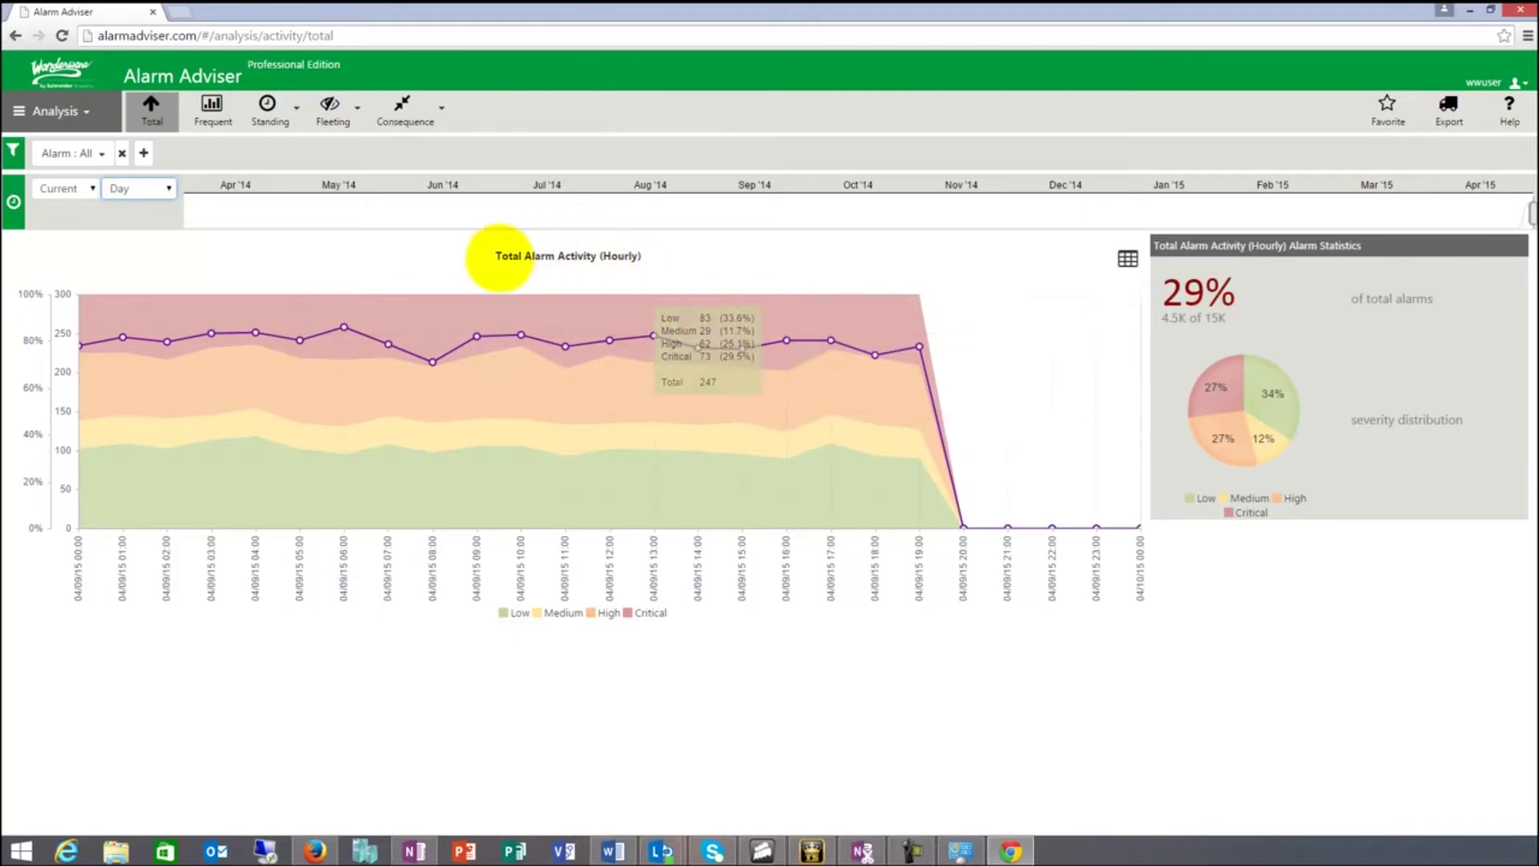
drag(641, 252, 502, 258)
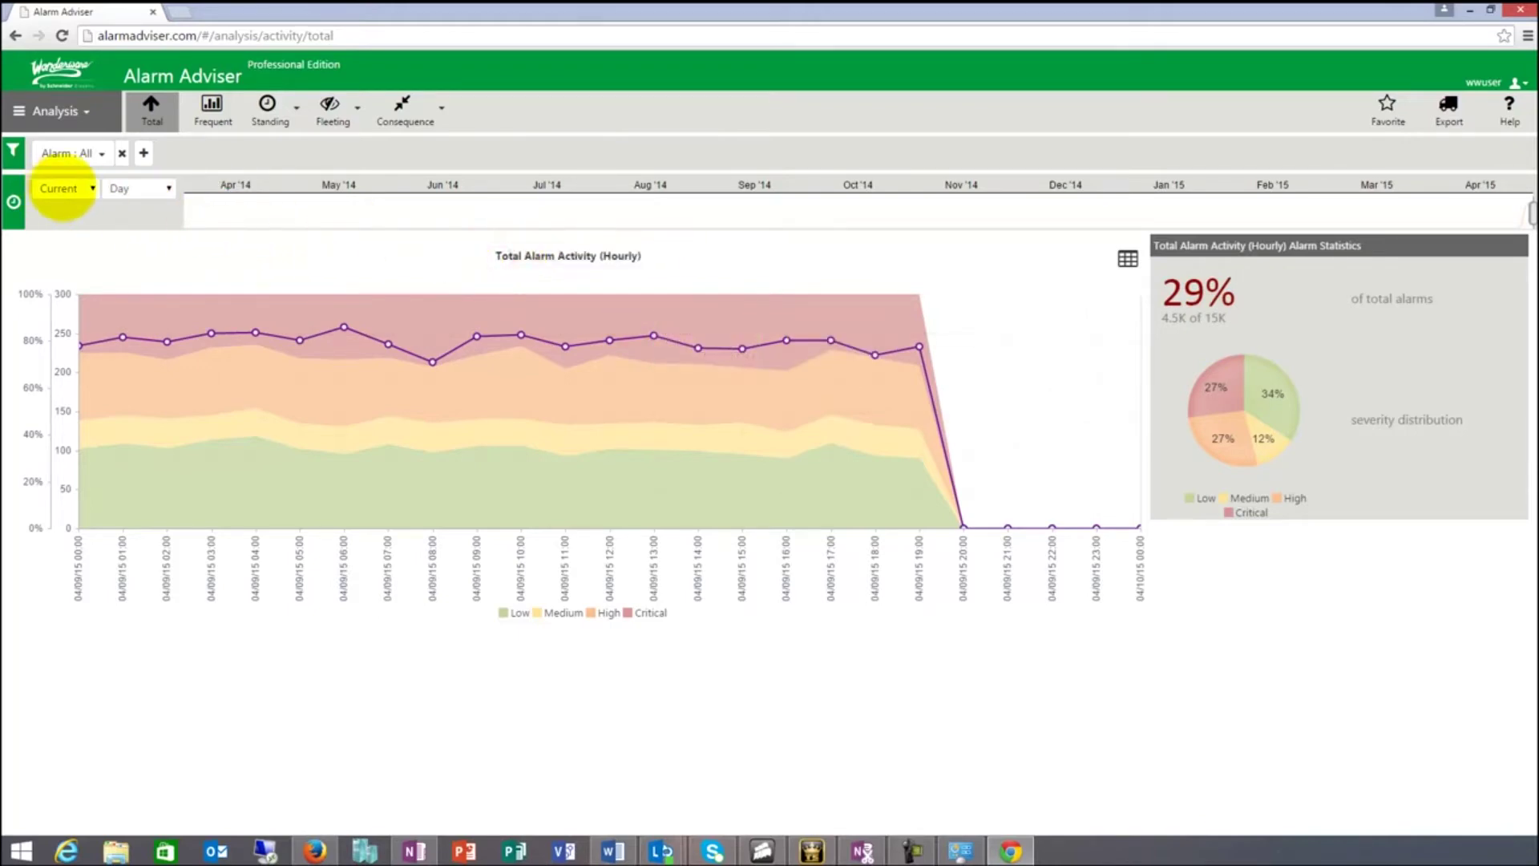
click(79, 186)
click(148, 187)
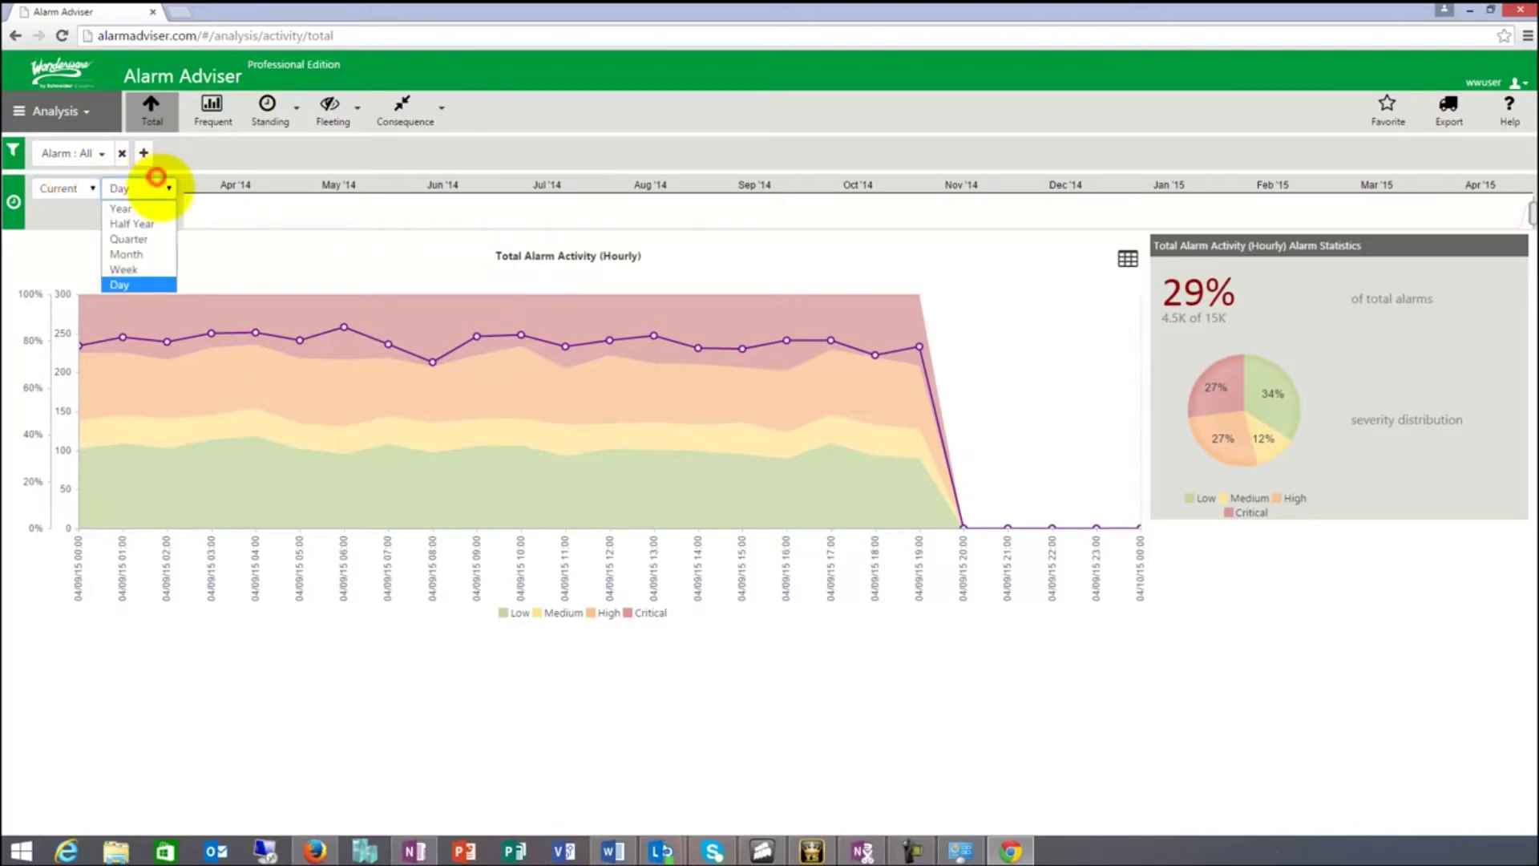
click(142, 267)
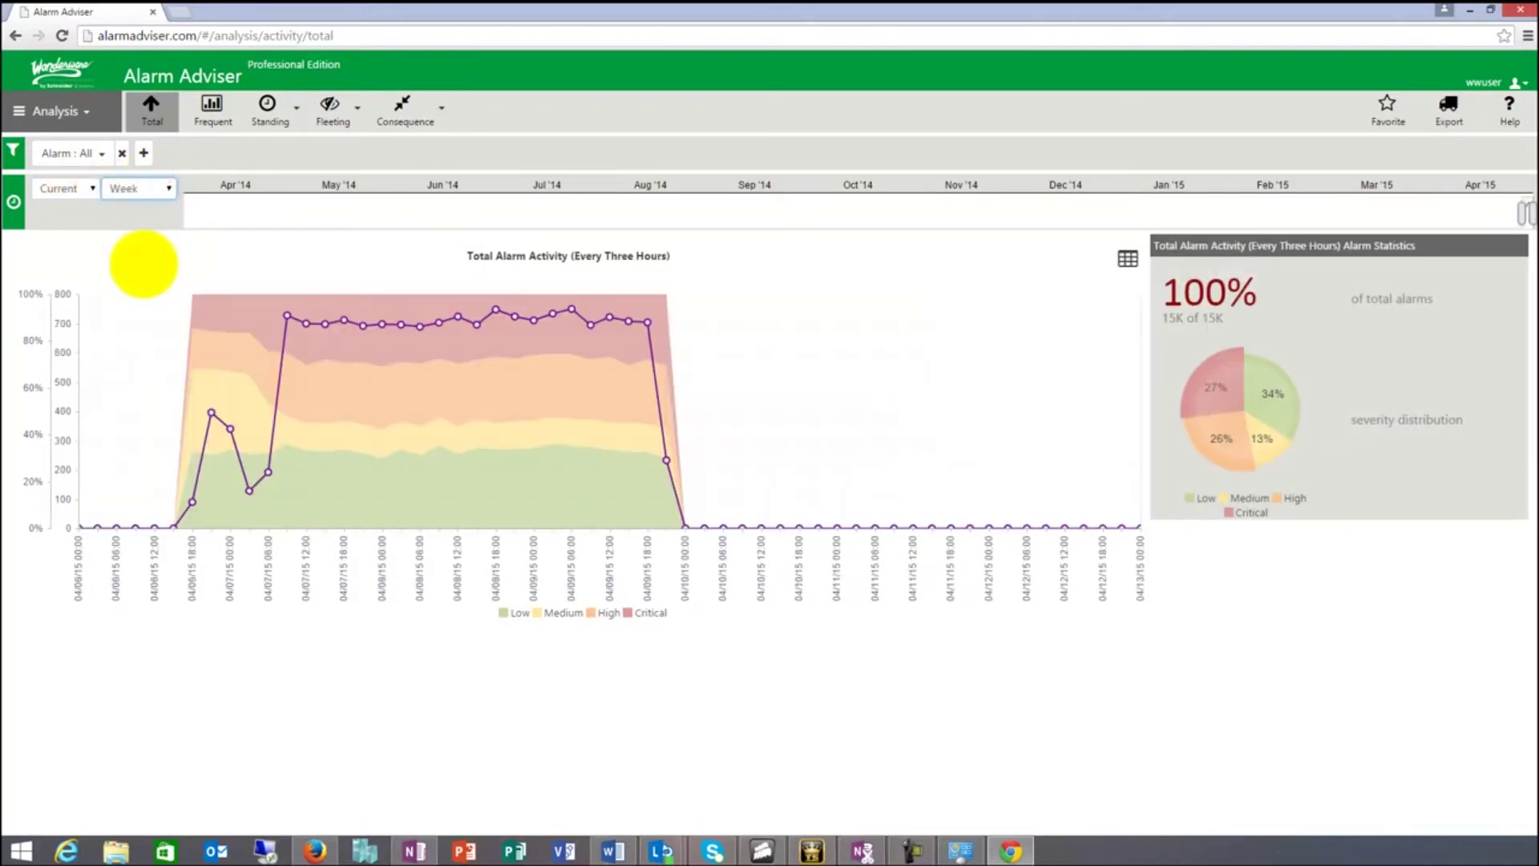
mouse_move(315, 330)
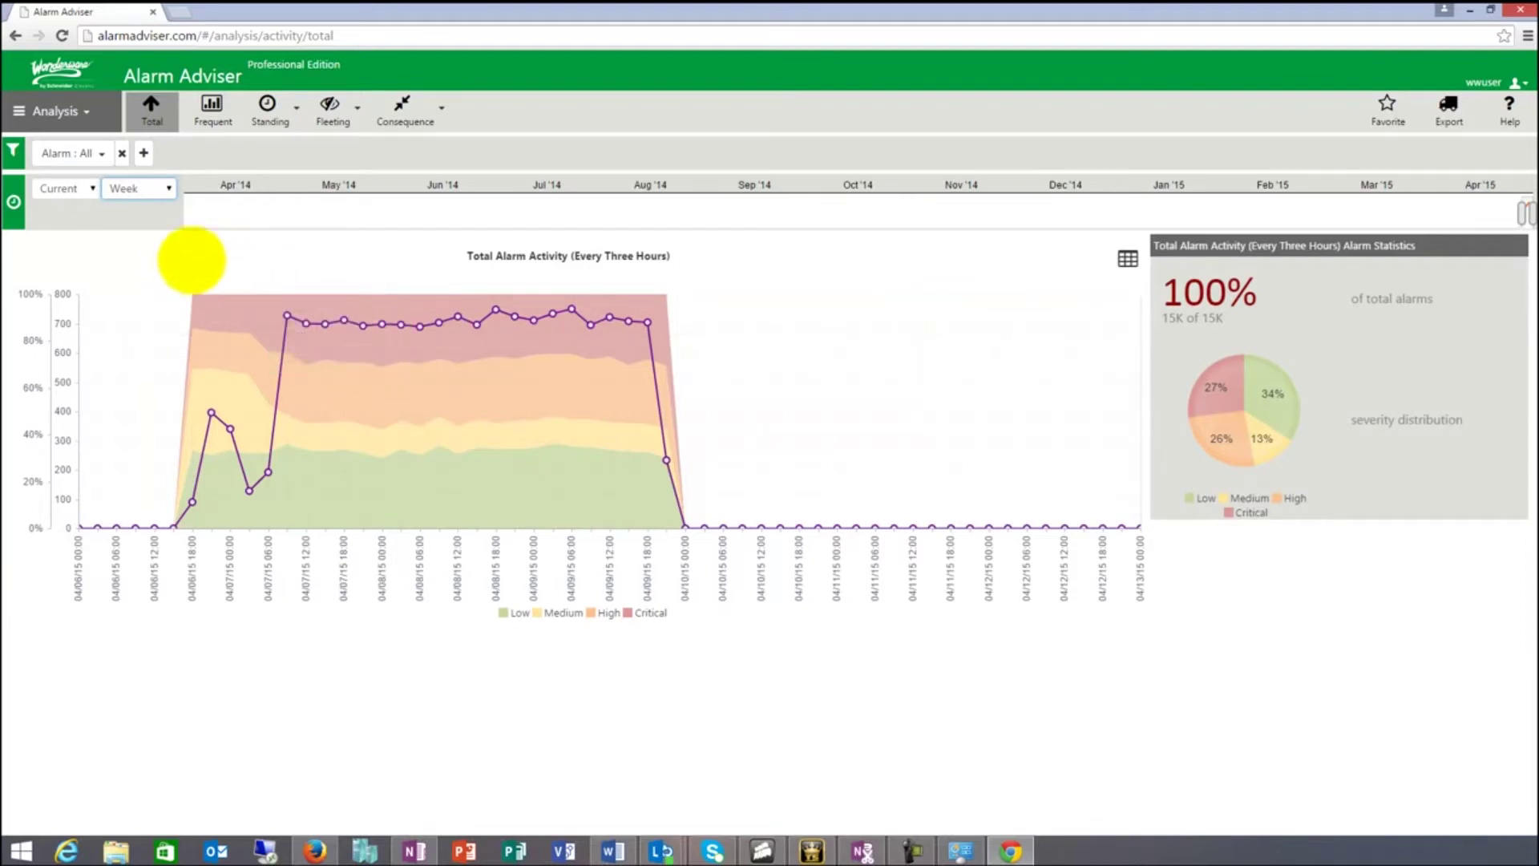
Add an Is Acknowledged = True filter, narrowing the weekly chart to 76 alarms
click(144, 153)
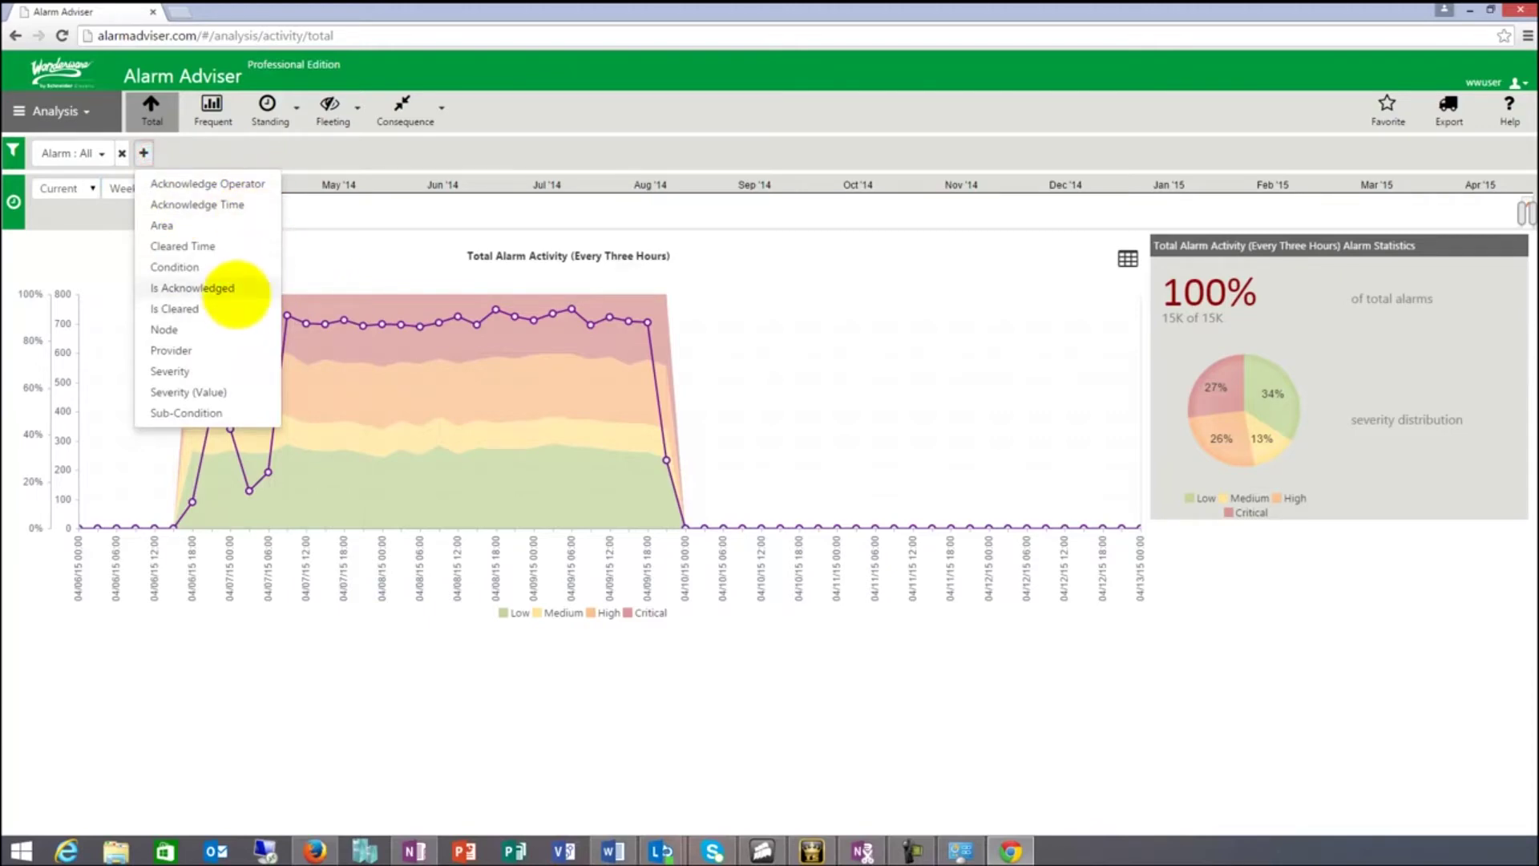
click(235, 289)
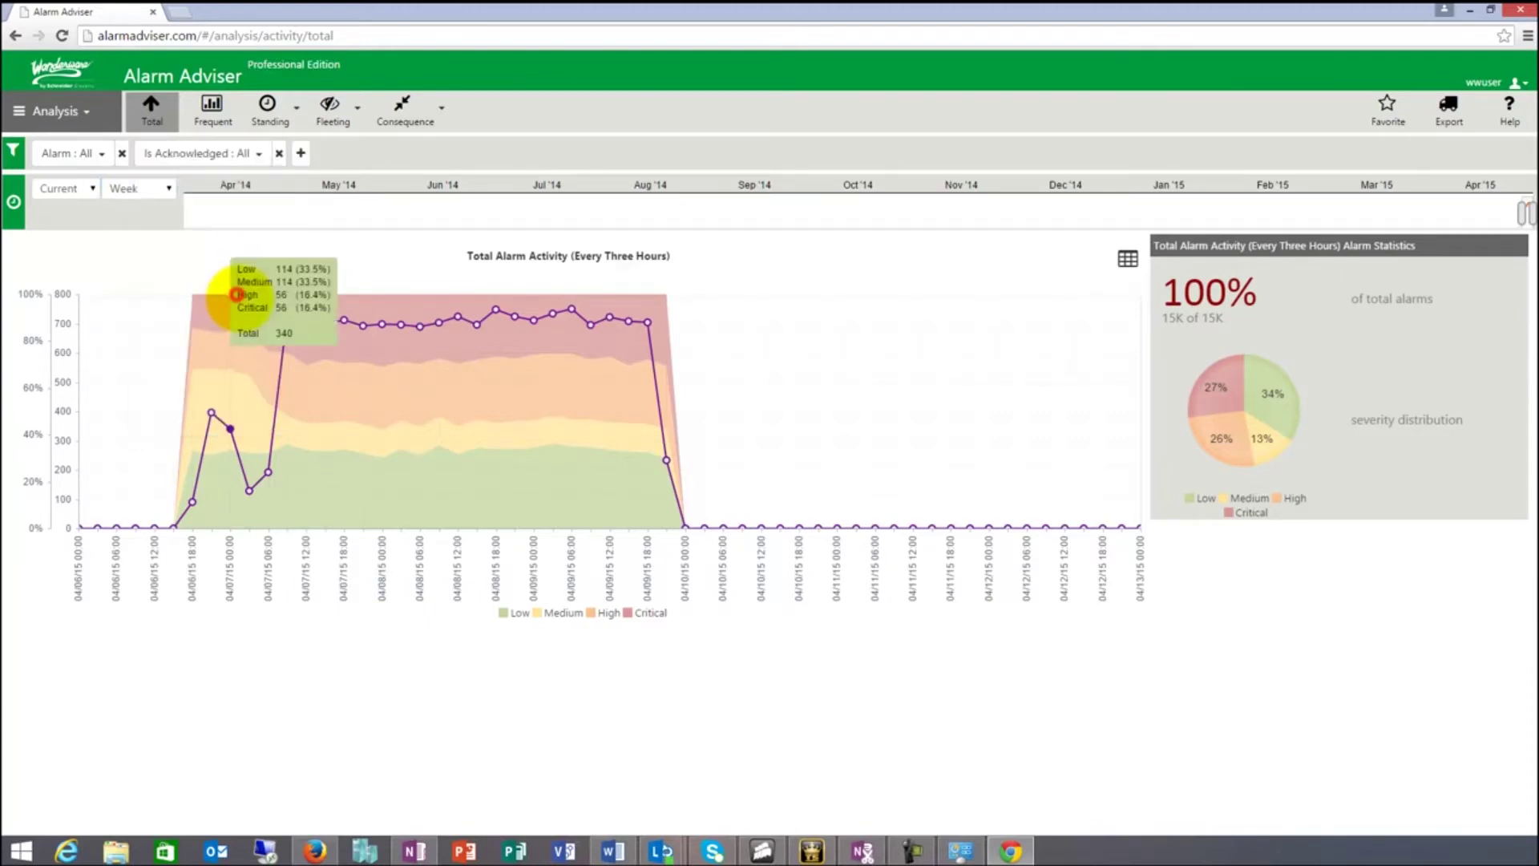
click(247, 153)
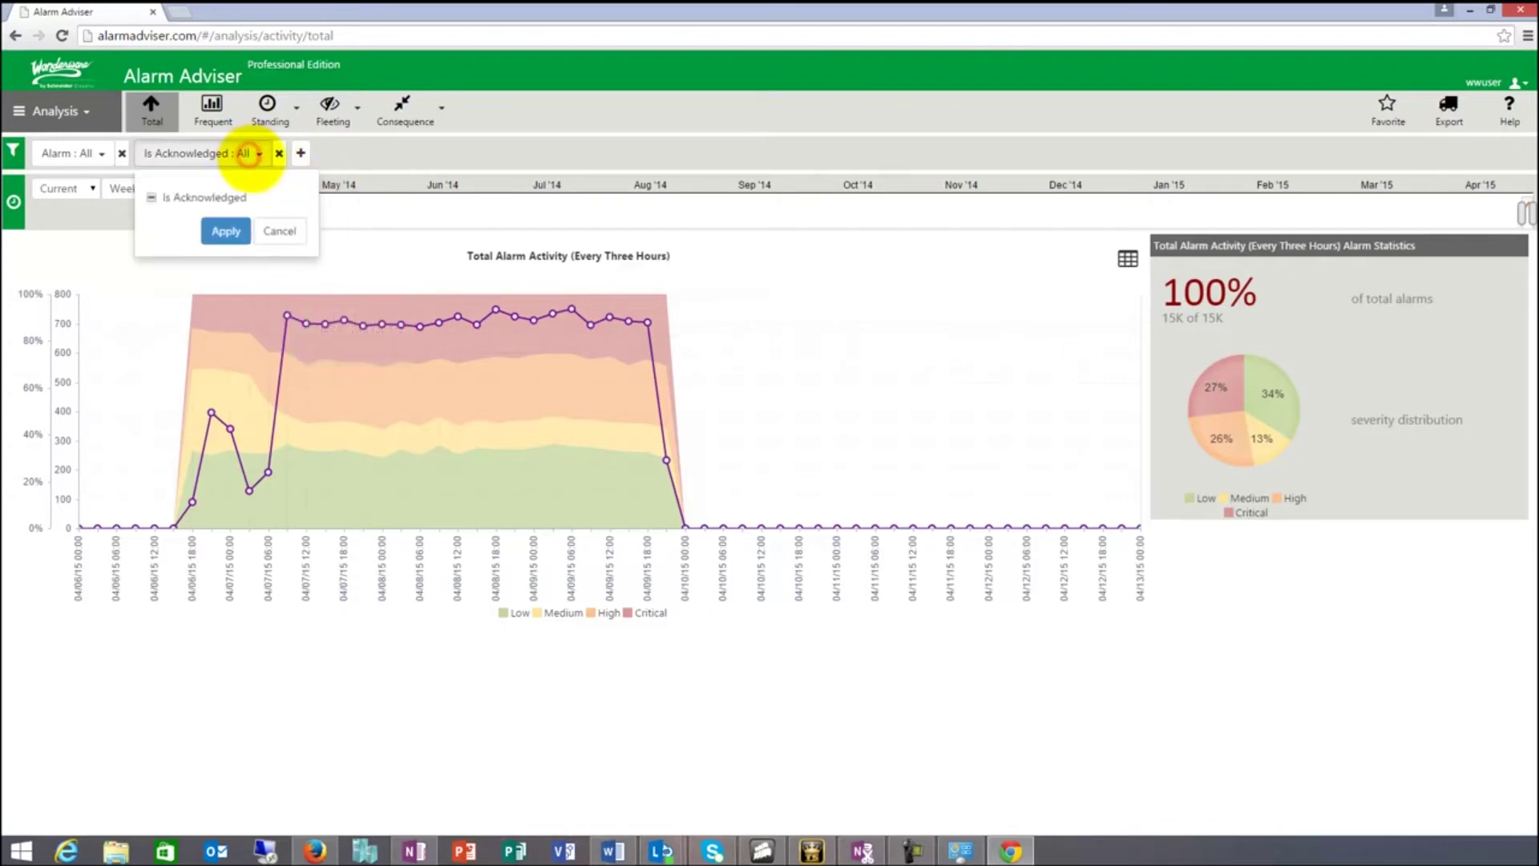
click(152, 197)
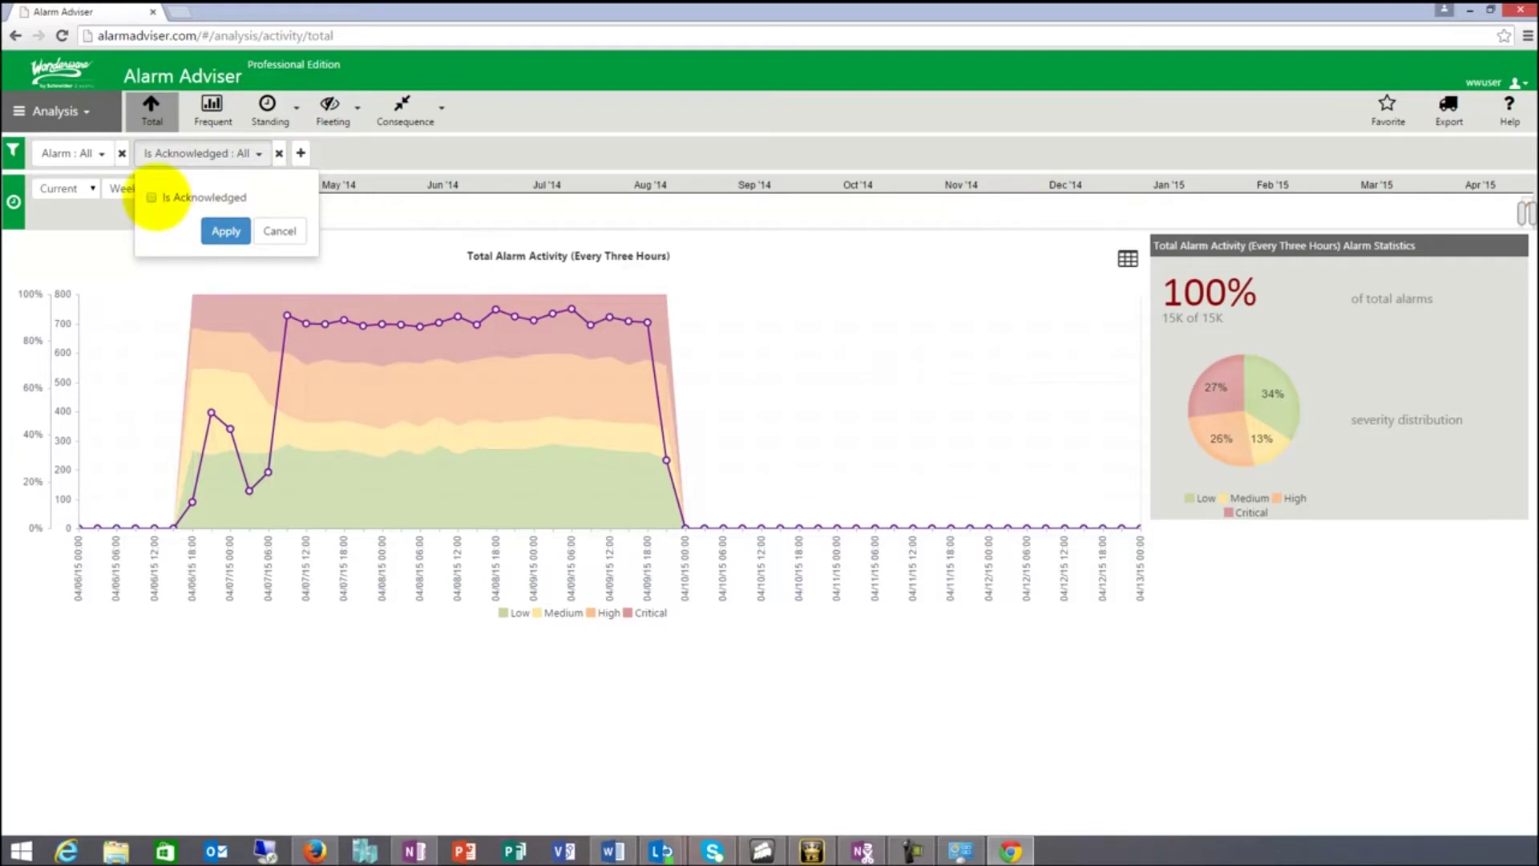
click(215, 226)
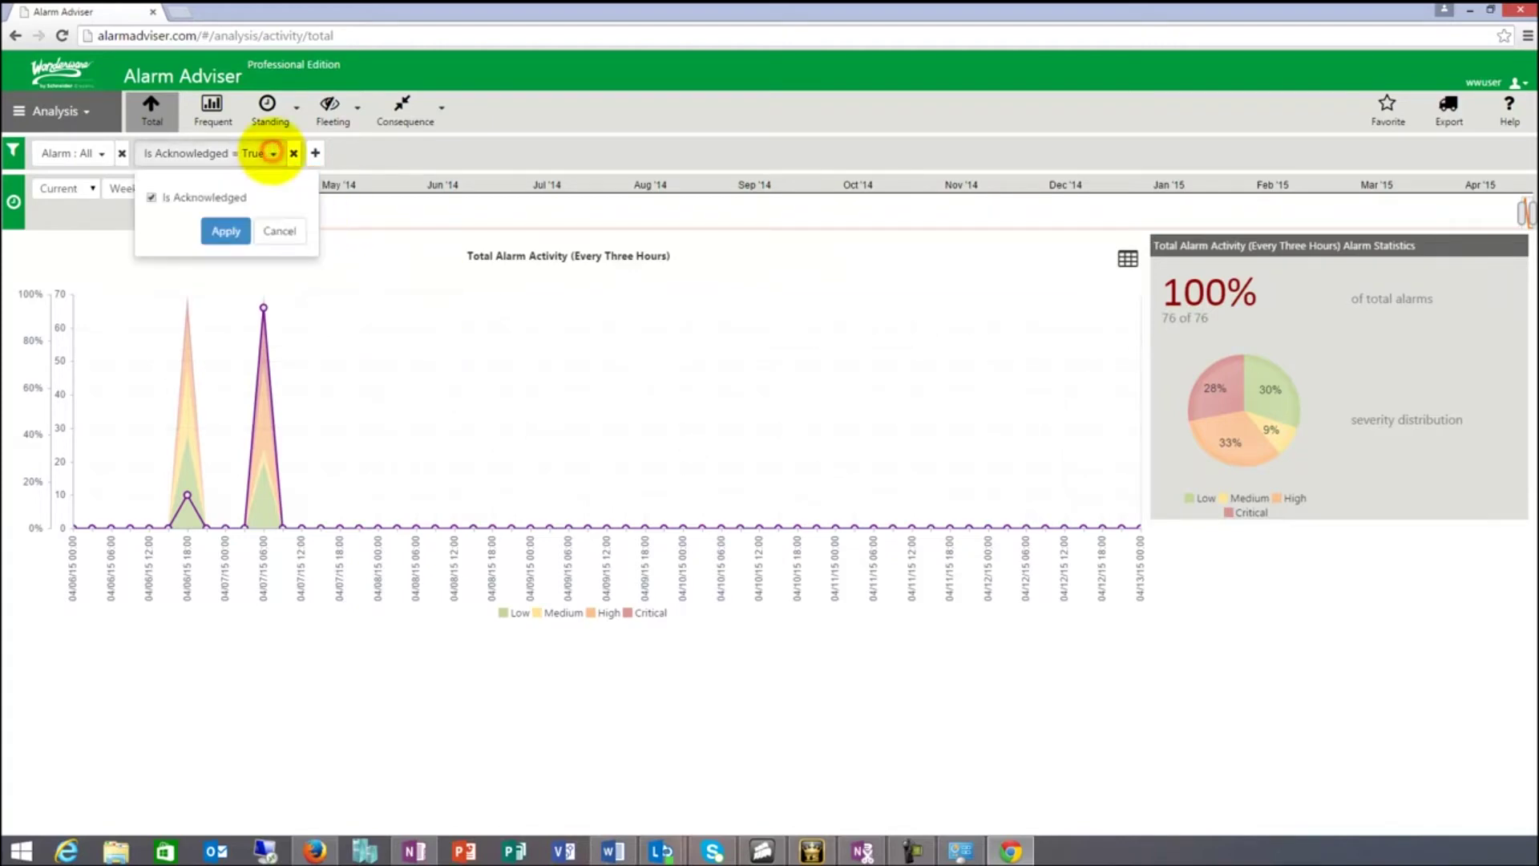
Remove the Is Acknowledged filter and add an Area filter in its place
click(280, 231)
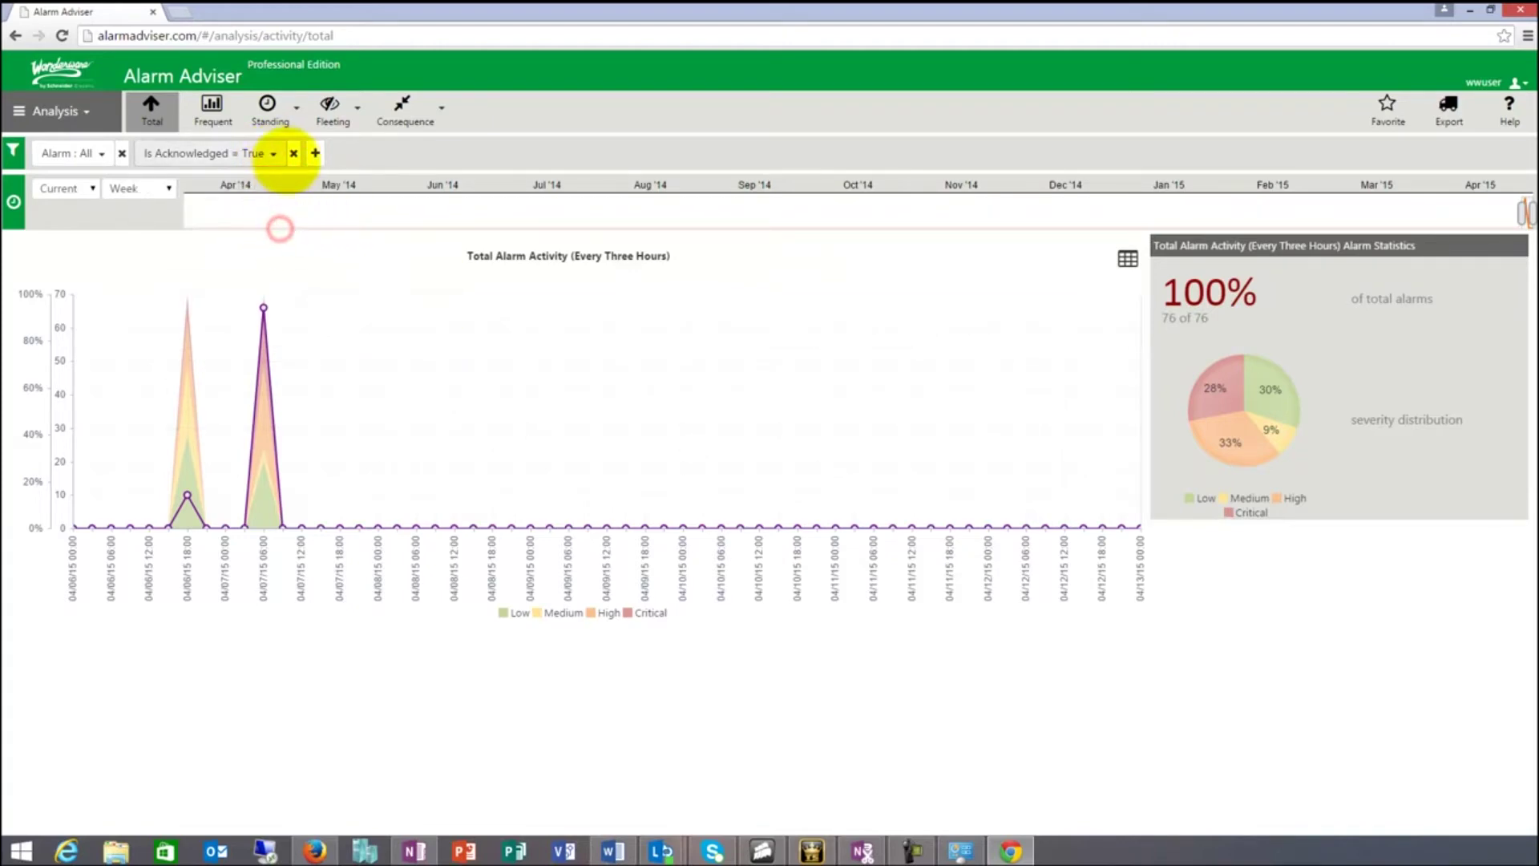
click(295, 152)
click(143, 152)
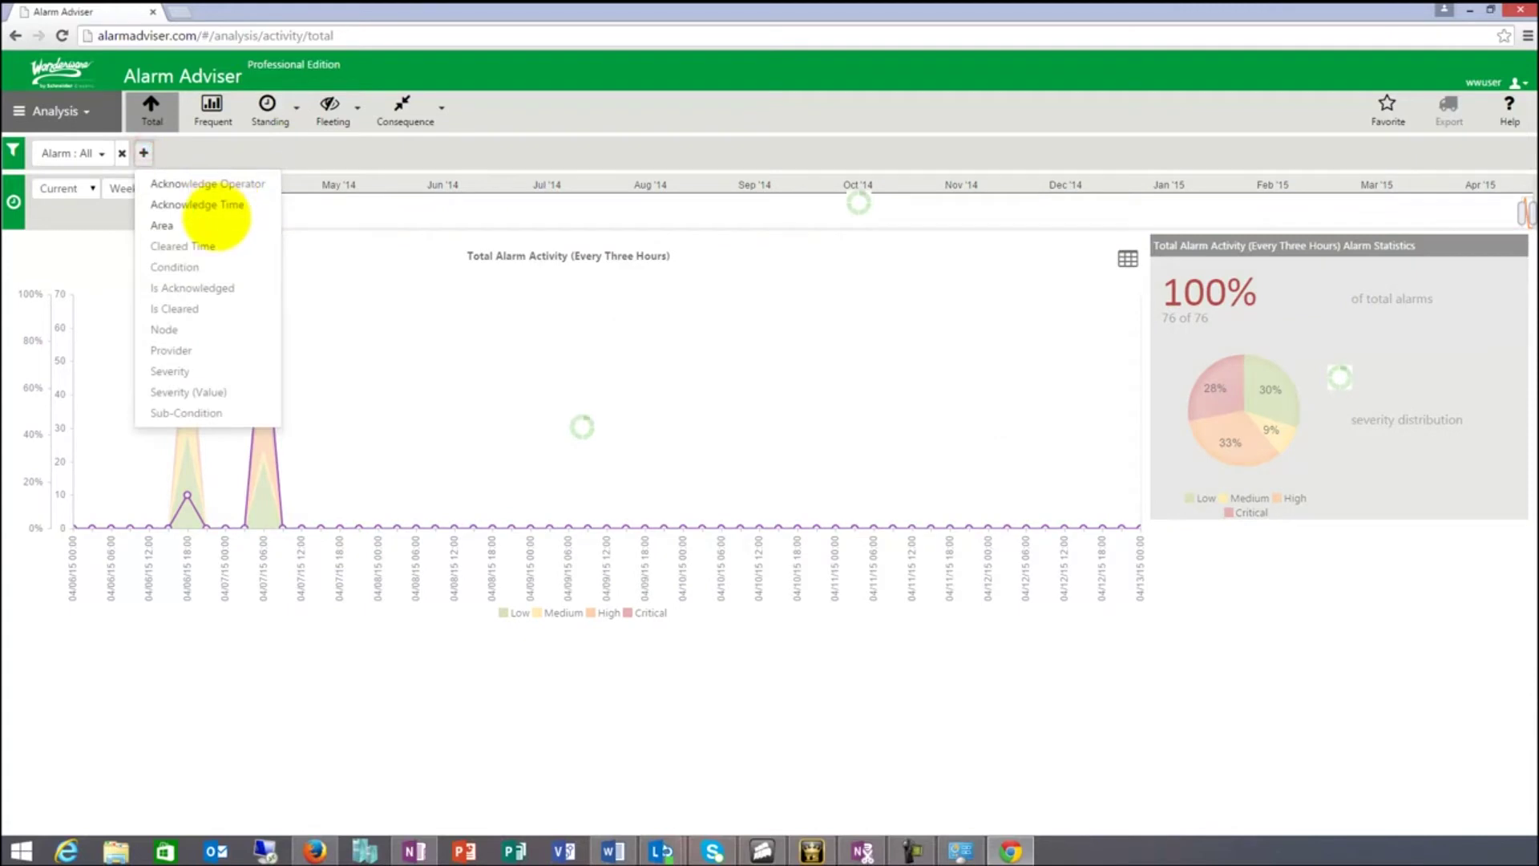
click(162, 224)
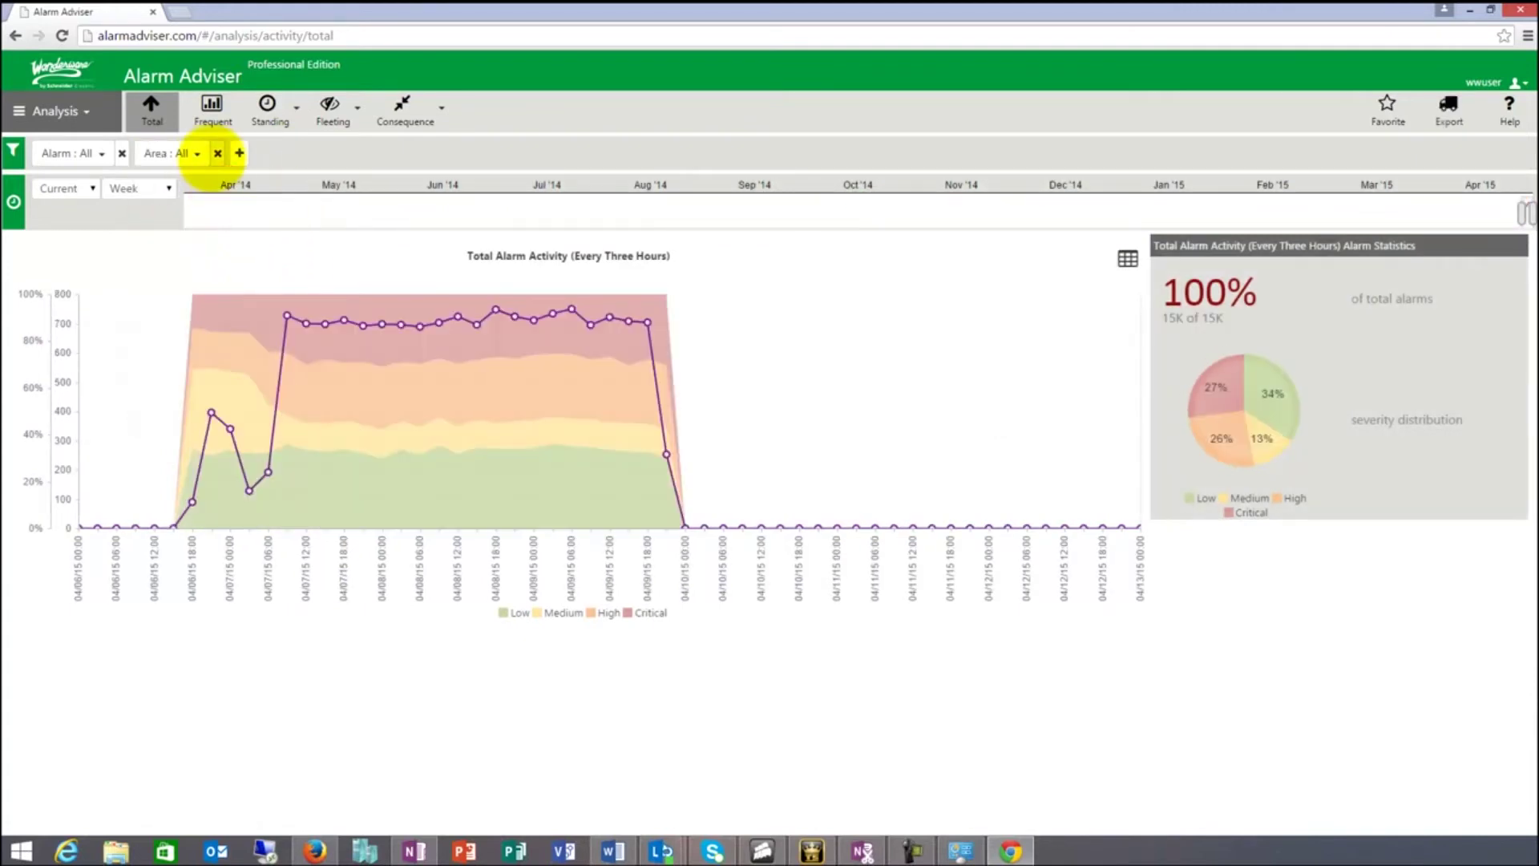
Restrict the Area filter to only R34_Area and R33_Area
click(202, 153)
click(216, 237)
click(210, 259)
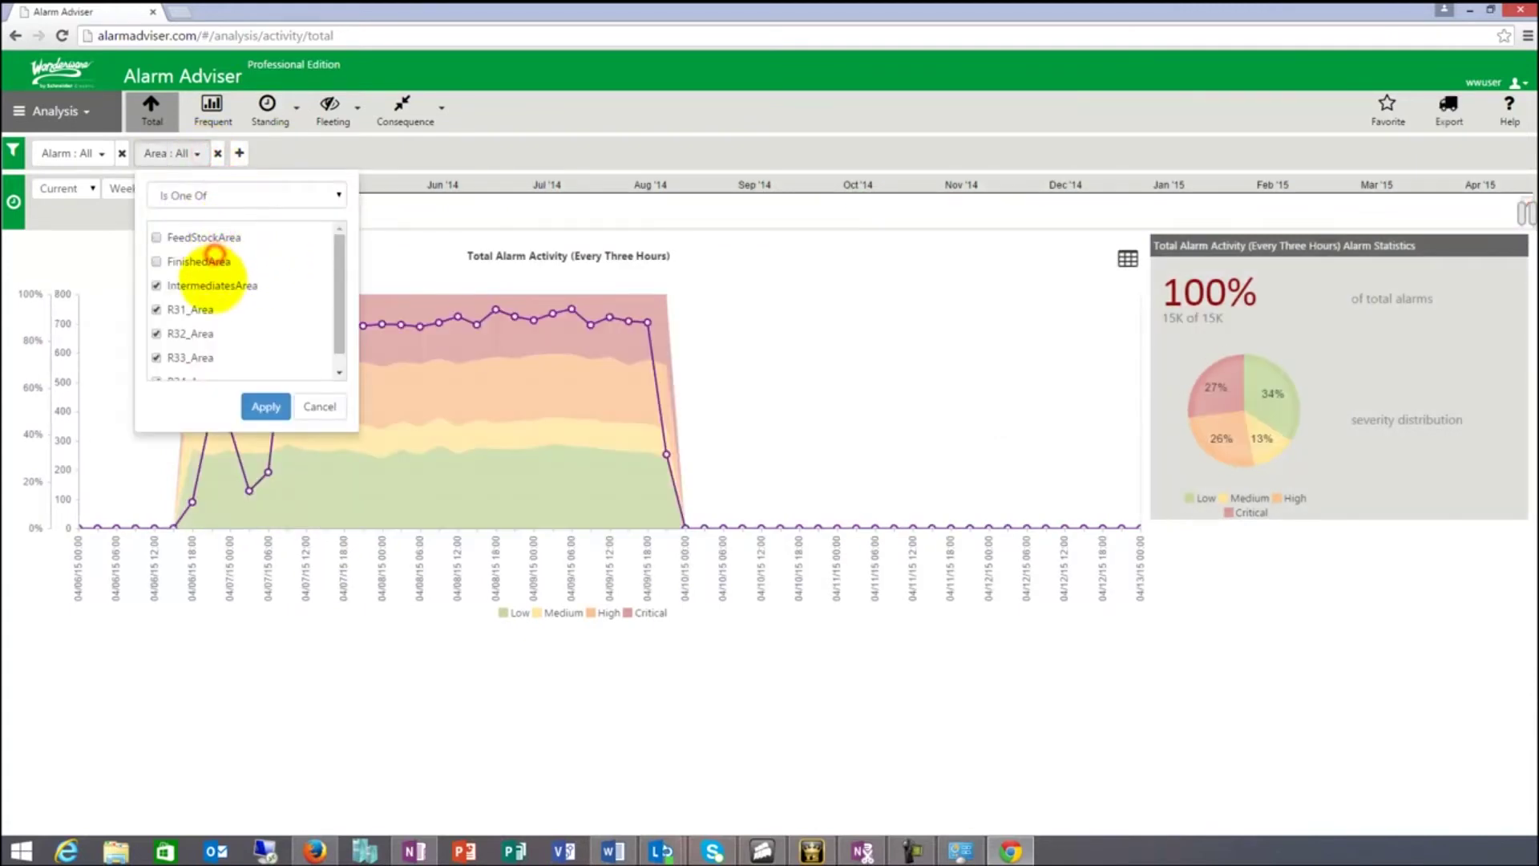
click(212, 280)
click(200, 308)
click(203, 330)
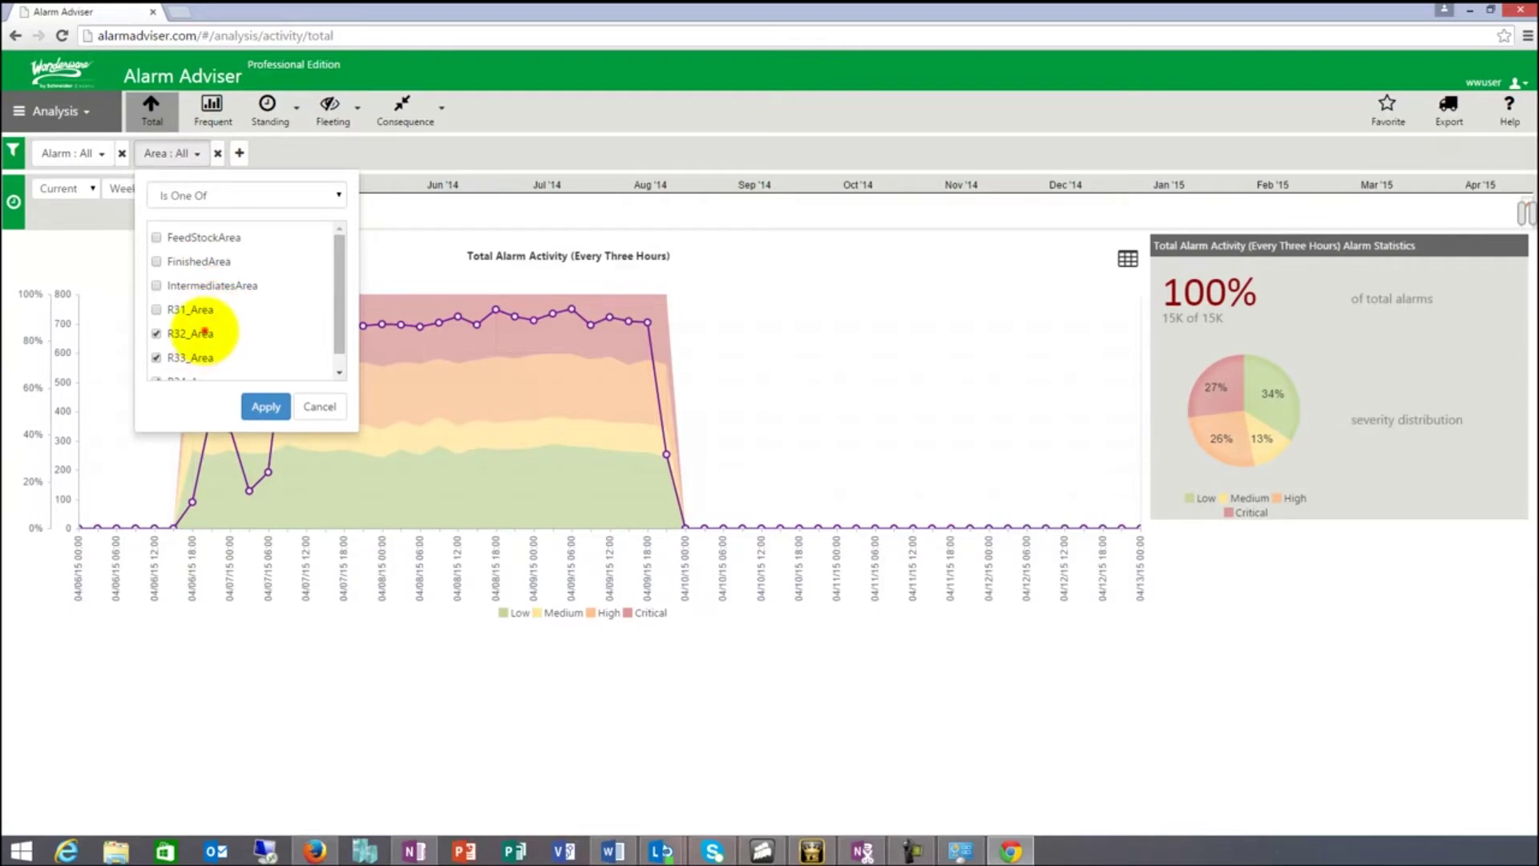
click(209, 350)
drag(323, 309, 329, 355)
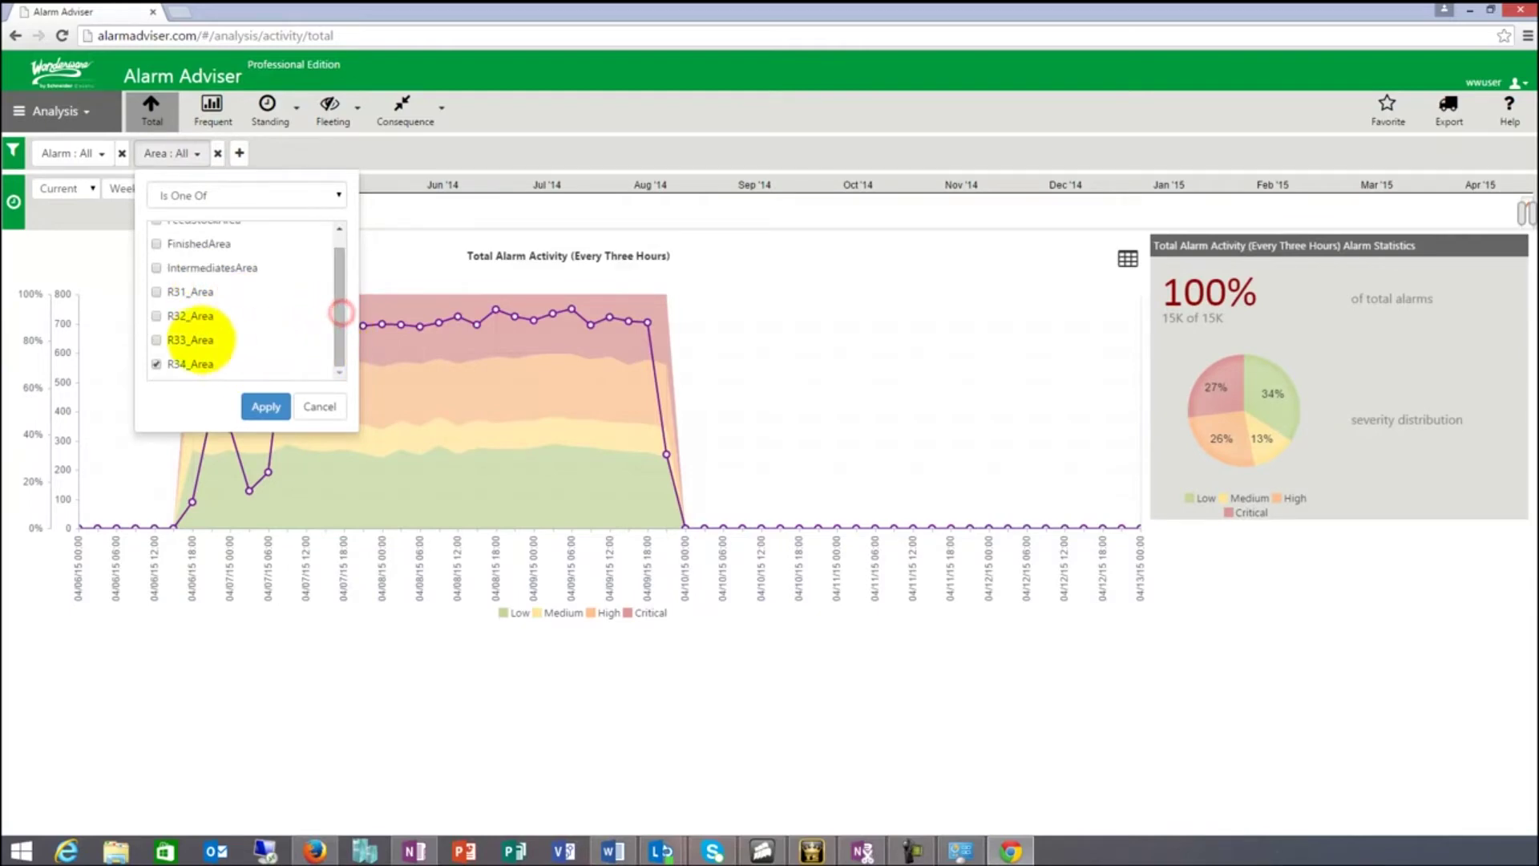
click(186, 339)
click(265, 406)
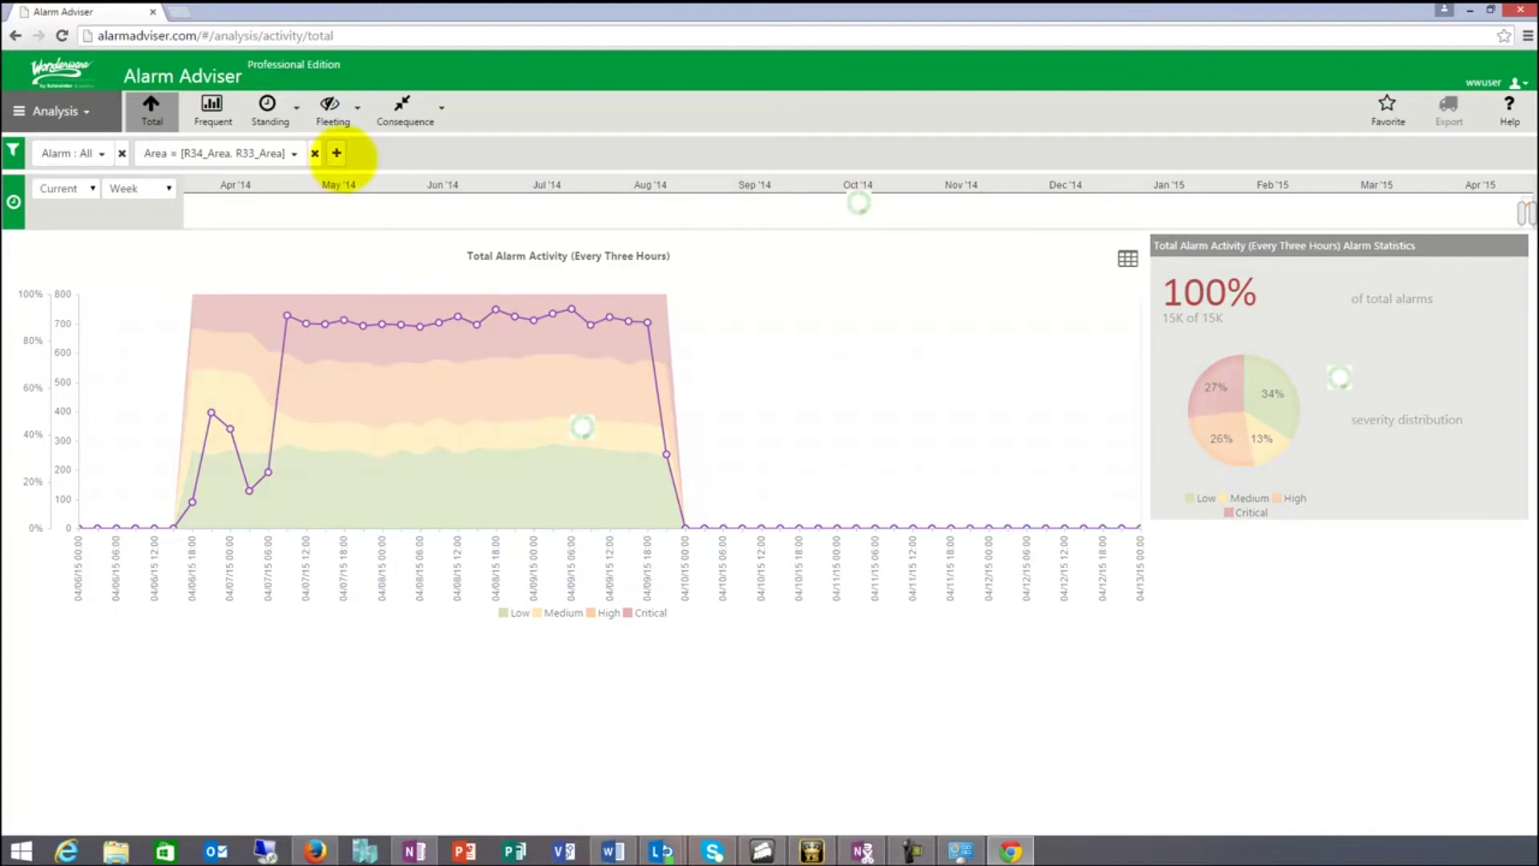
Add an Is Acknowledged = True filter so only acknowledged alarms remain
click(345, 153)
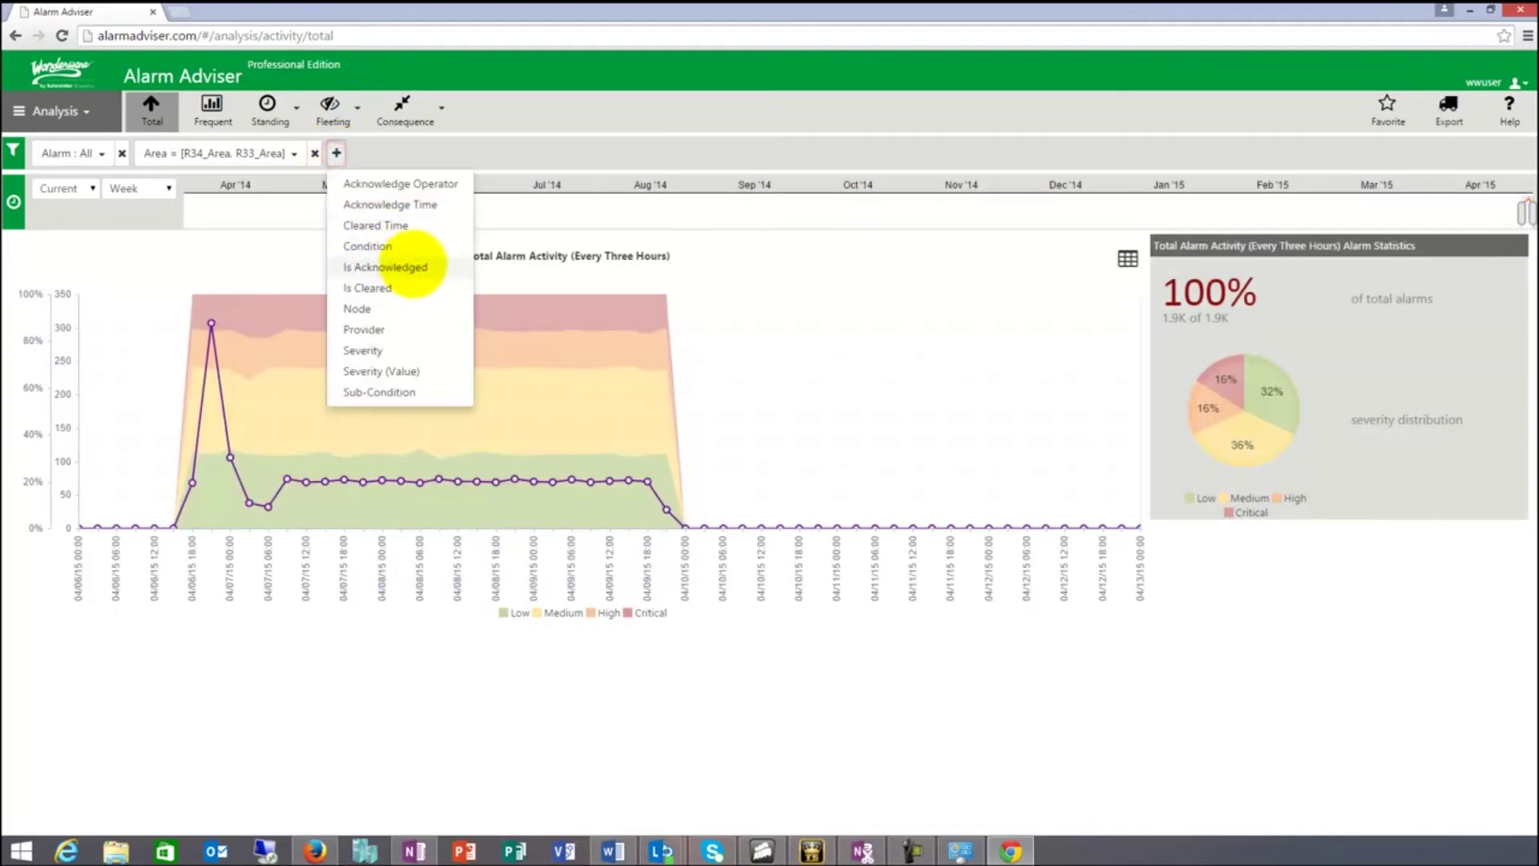
click(413, 262)
click(440, 152)
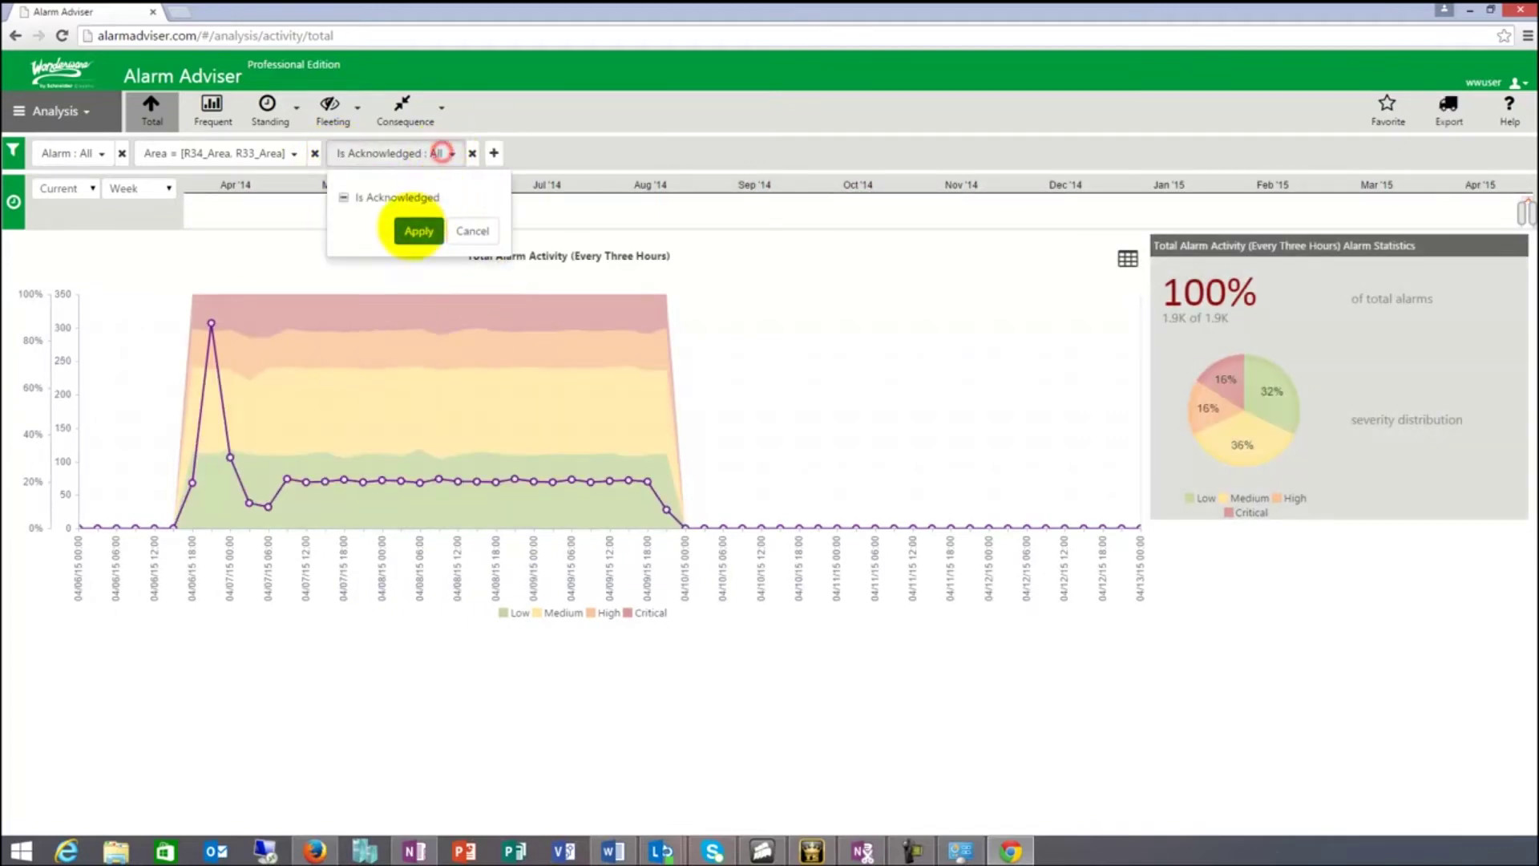
click(369, 197)
click(418, 231)
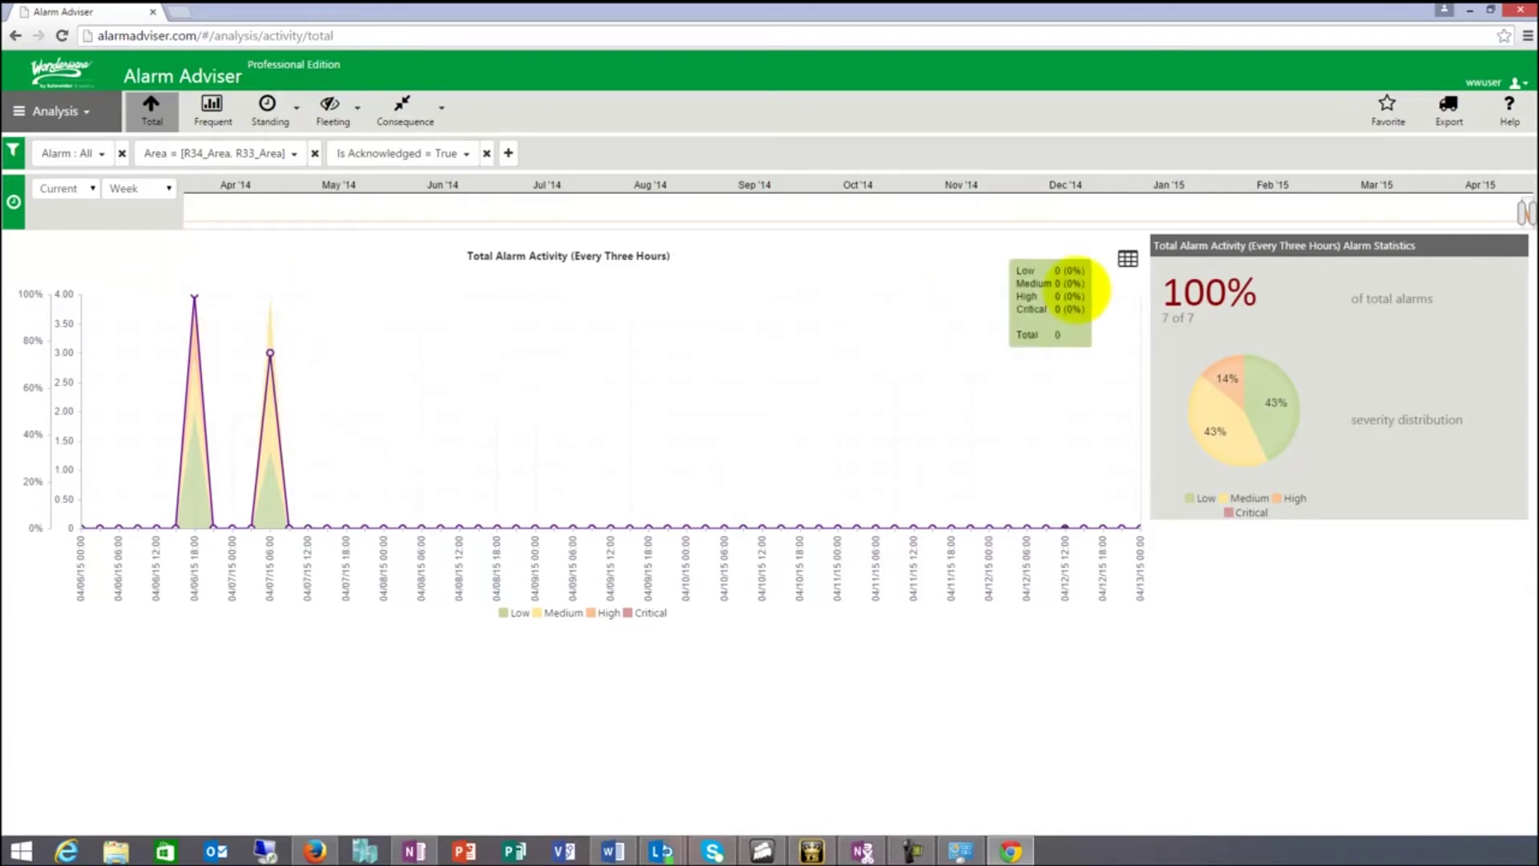
View the filtered three-hour activity counts as a table, then return to the chart
click(1081, 264)
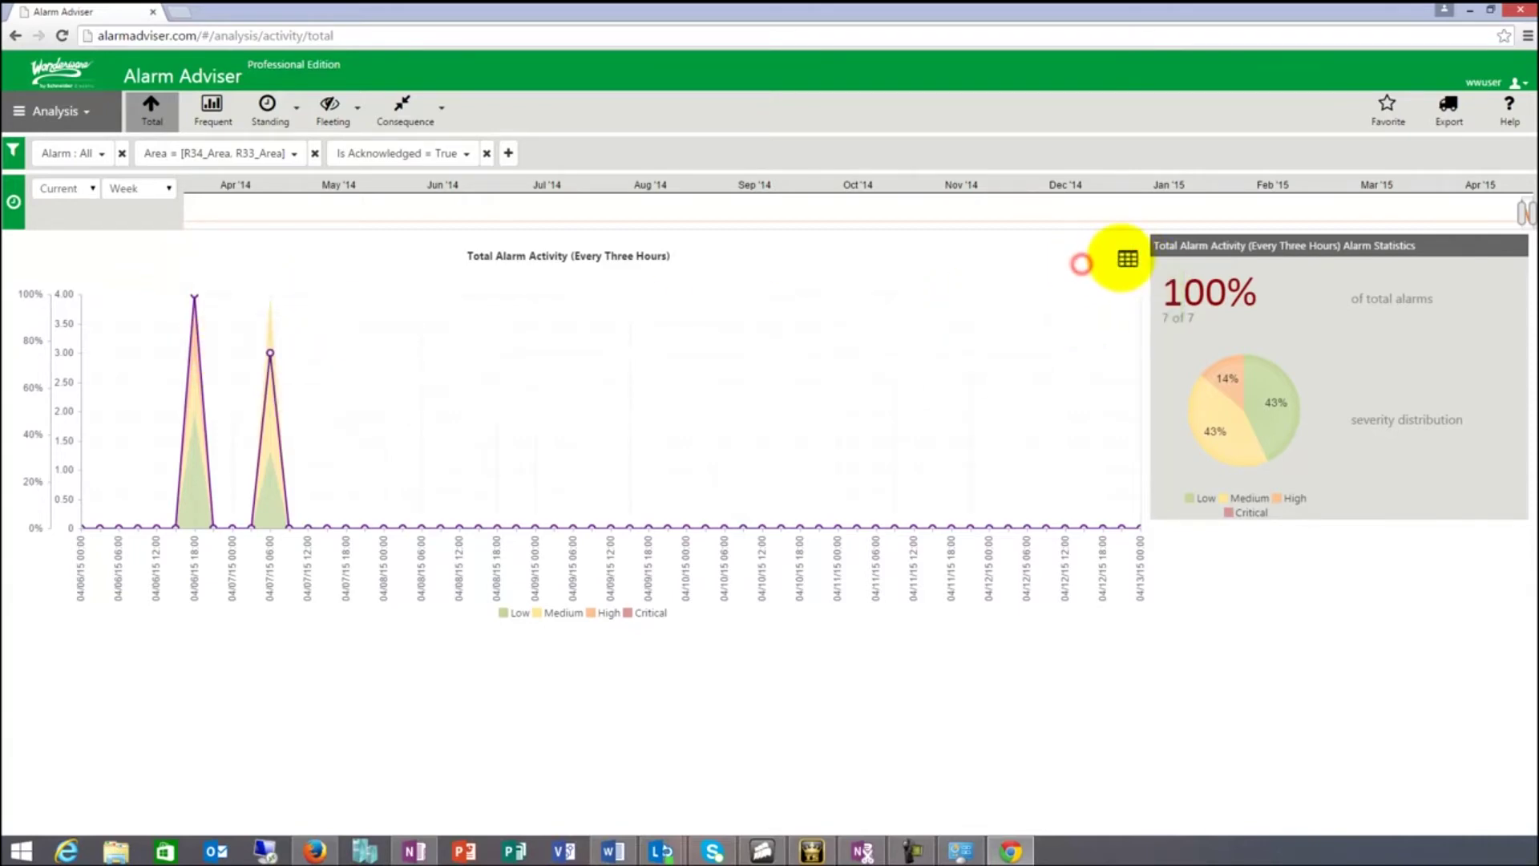
scroll(621, 405, down, 8)
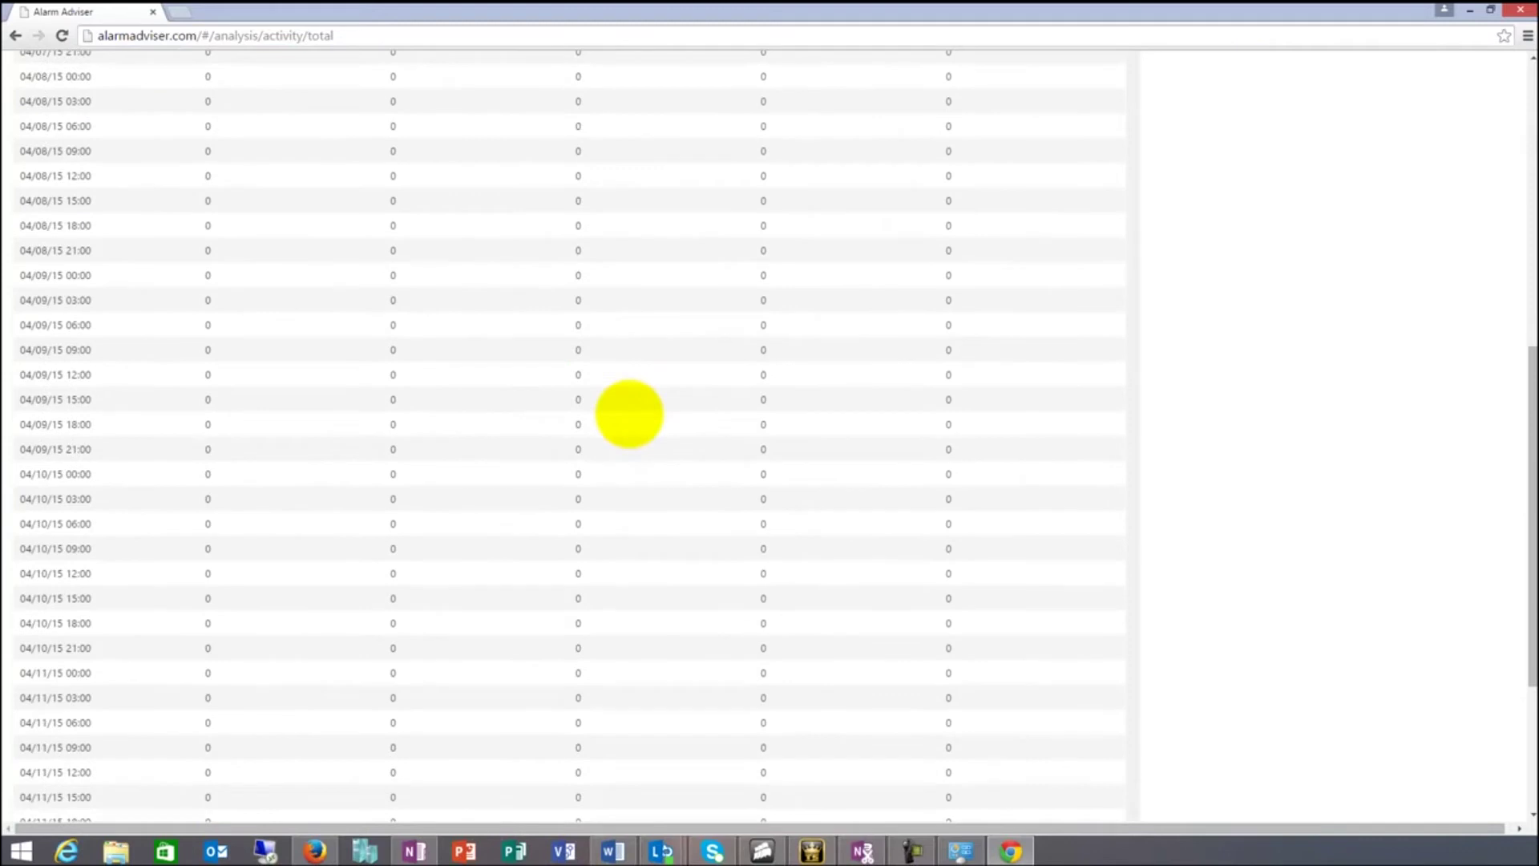
scroll(629, 412, up, 8)
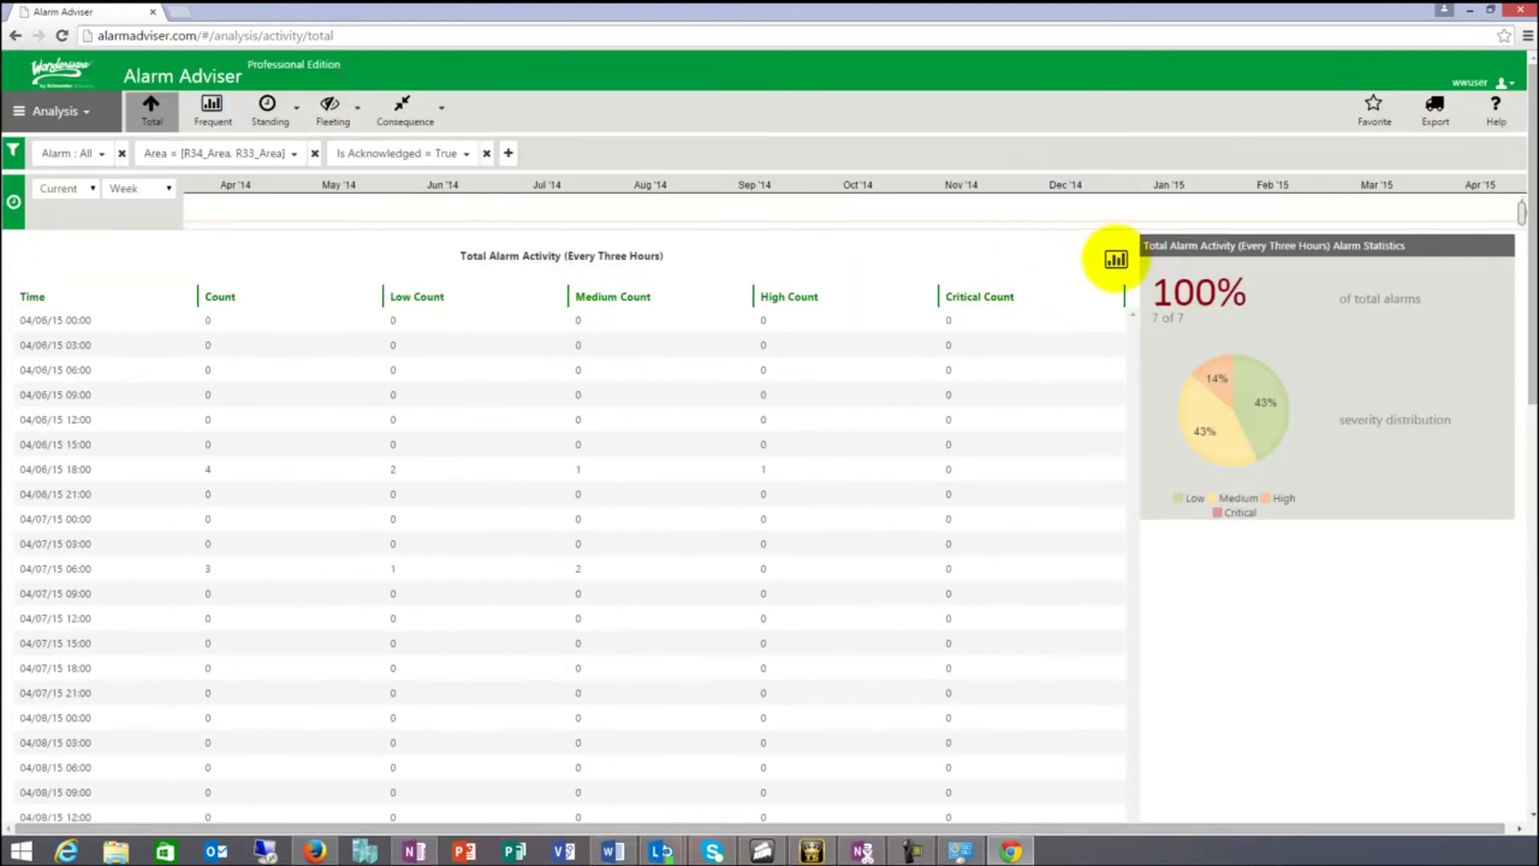
click(1114, 259)
In Frequent alarms, view R34.ReactTemp then R33.ReactTemp statistics, and list the alarms as a table
click(200, 117)
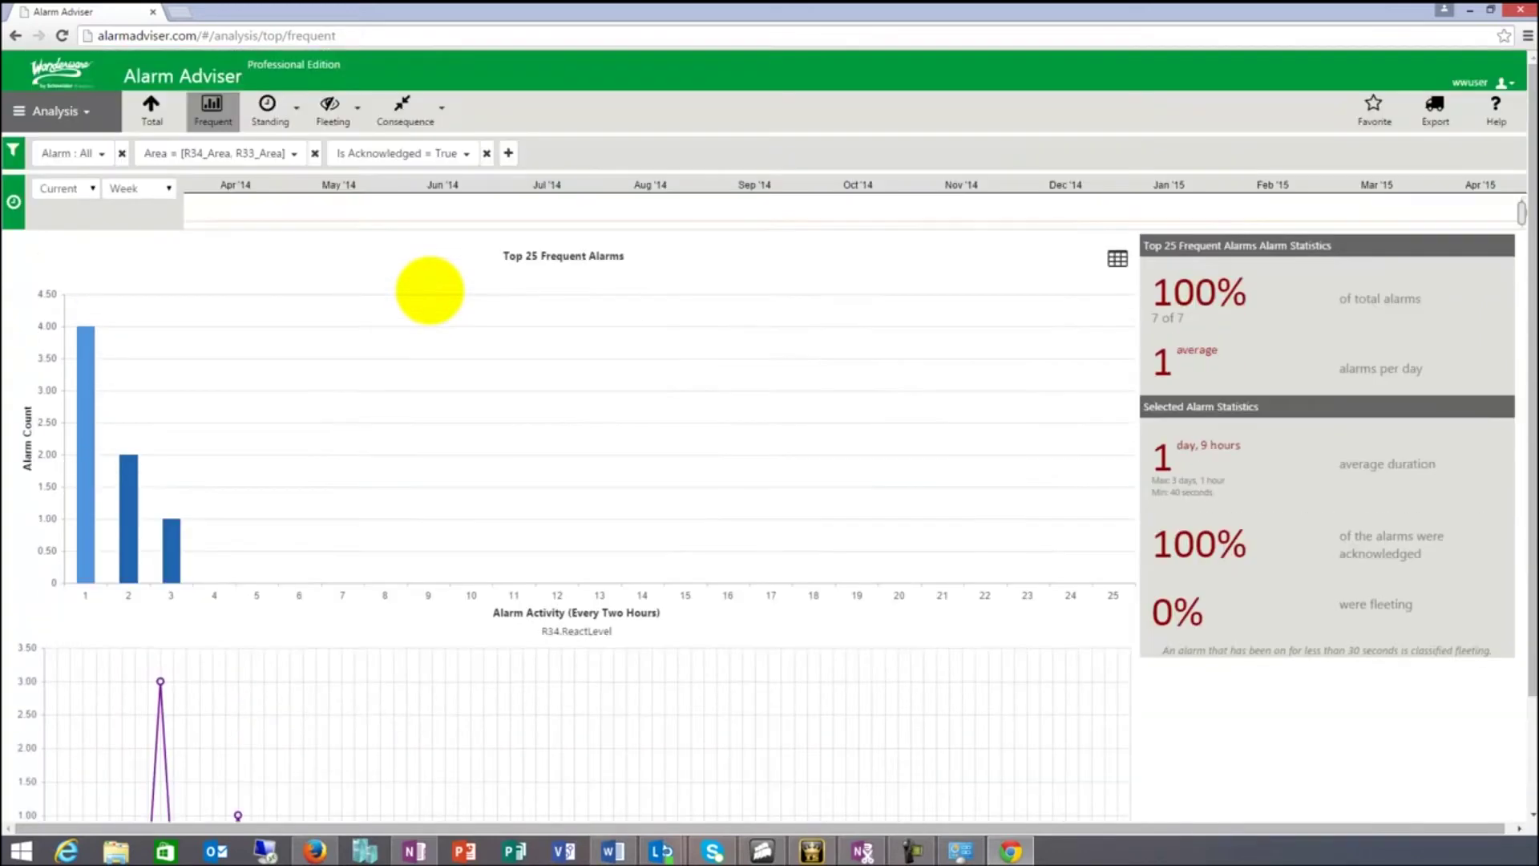
scroll(345, 577, down, 2)
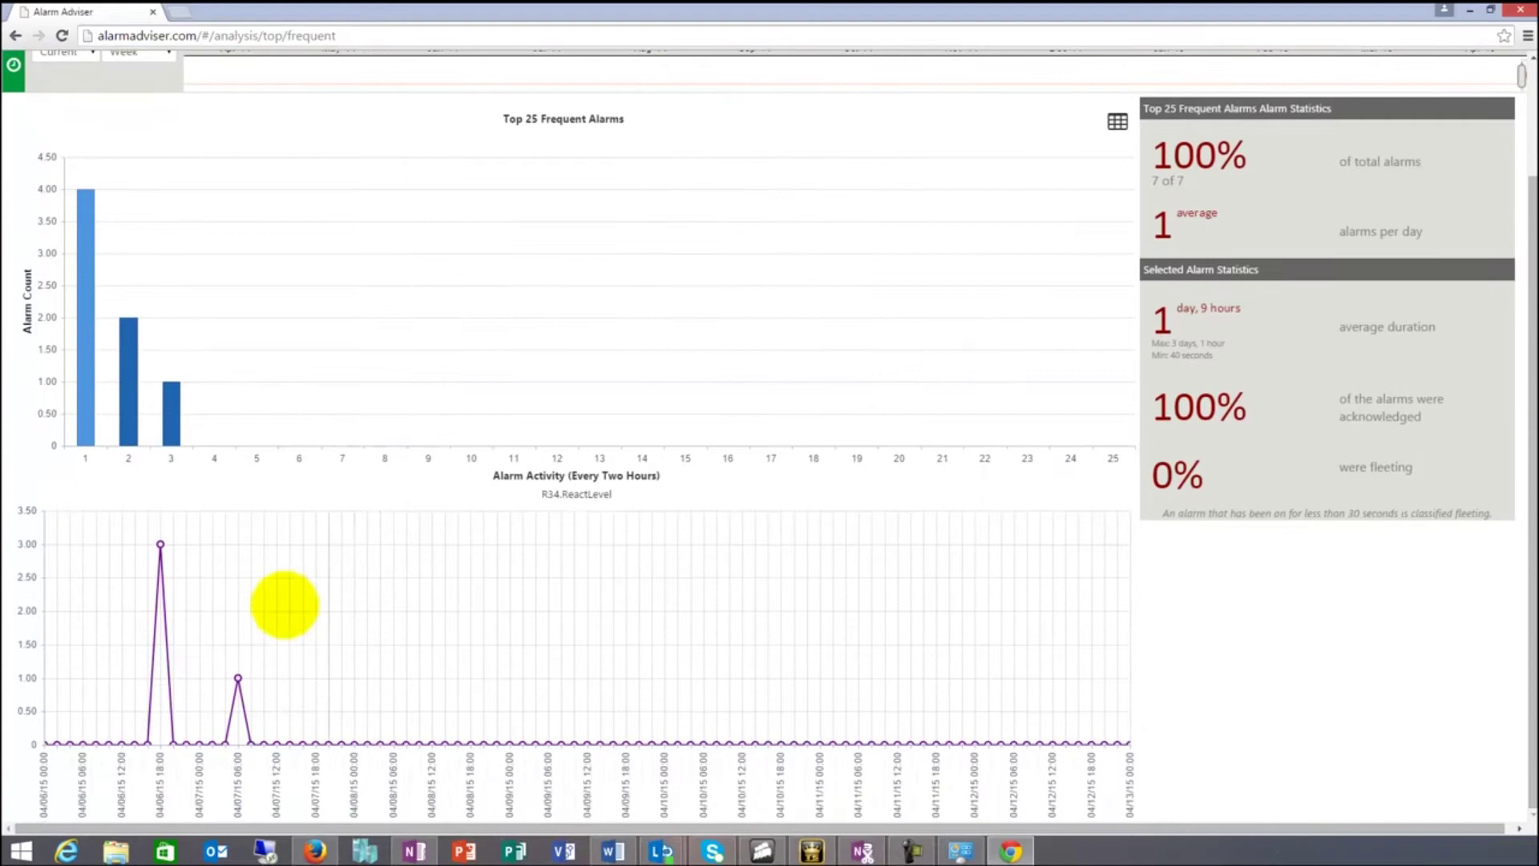
mouse_move(124, 410)
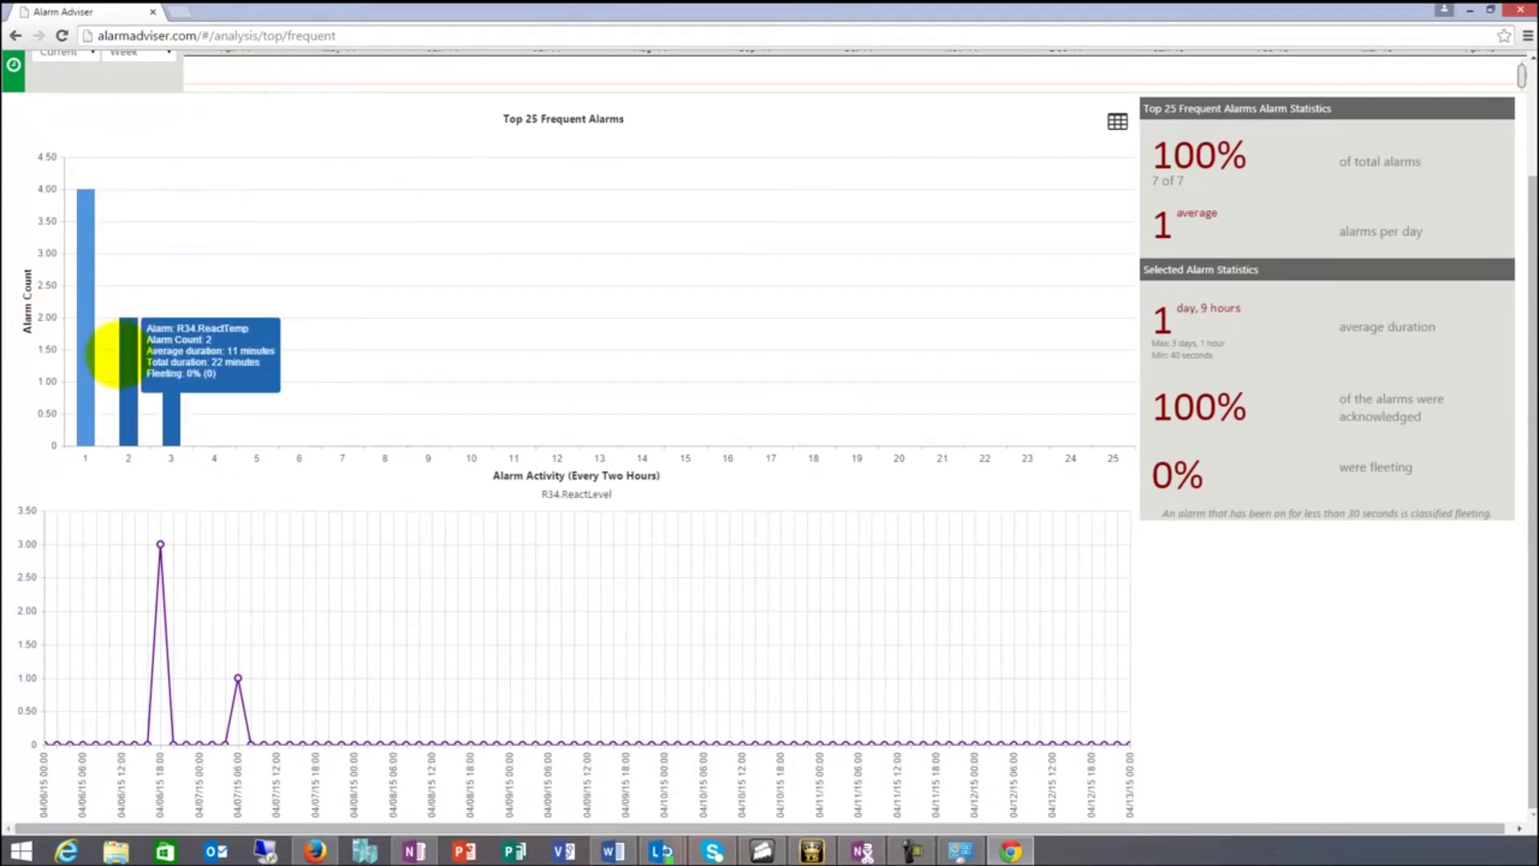
click(125, 354)
click(167, 405)
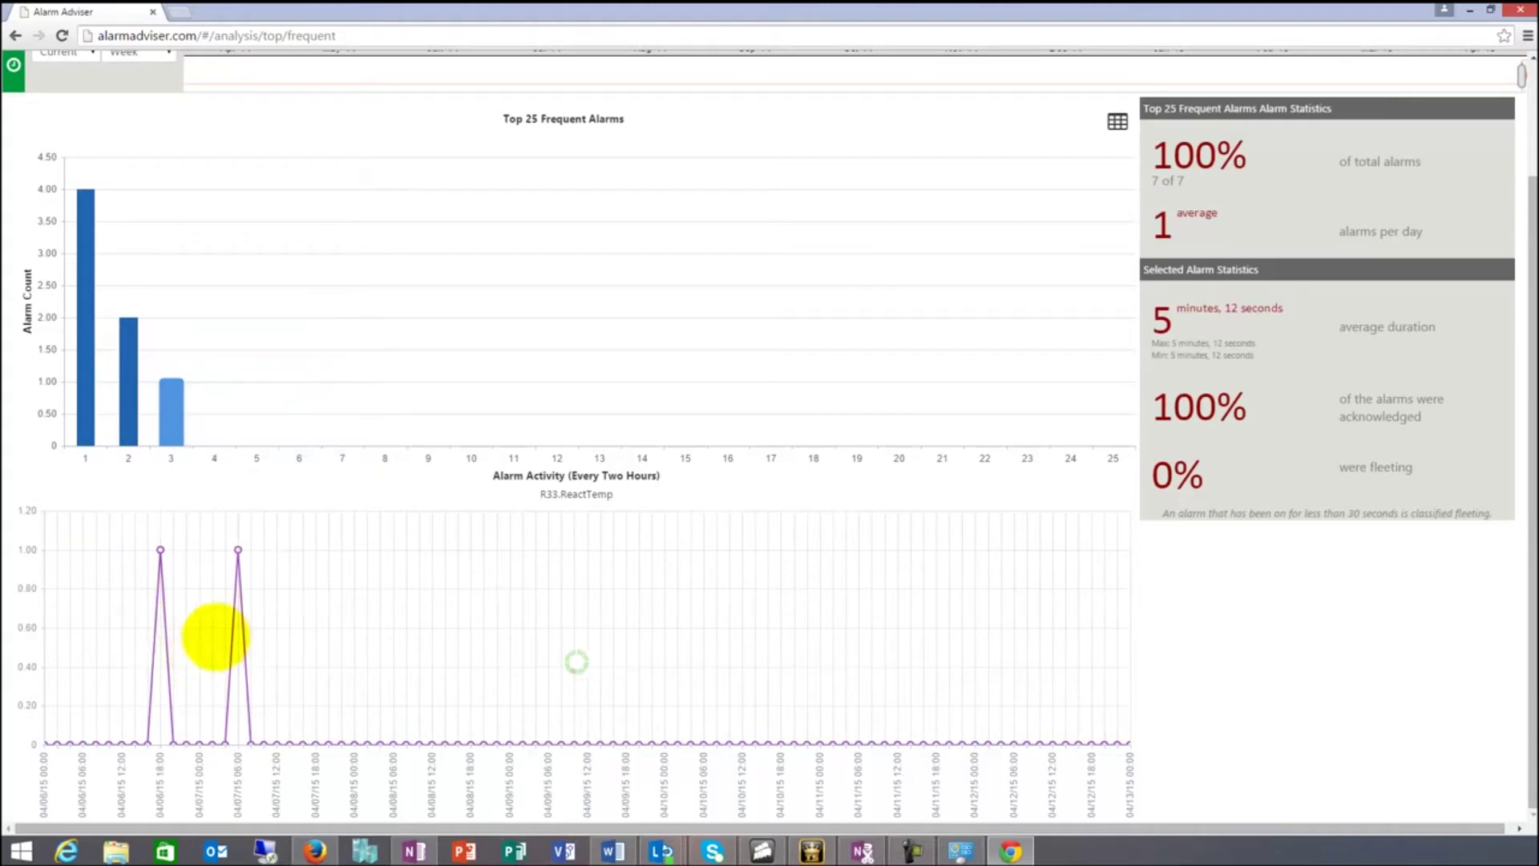
scroll(698, 368, up, 2)
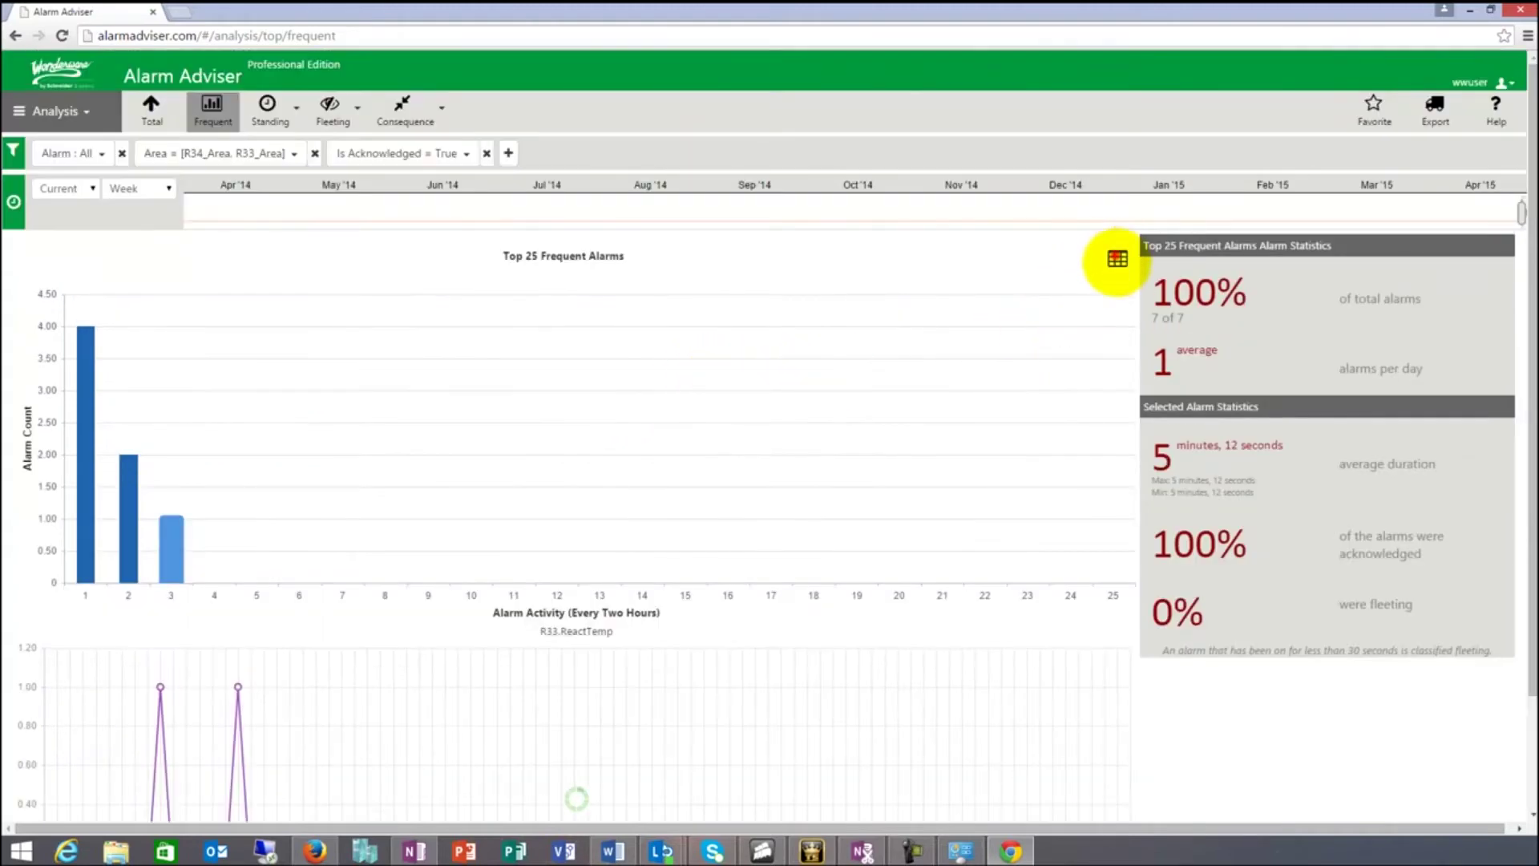
click(1115, 258)
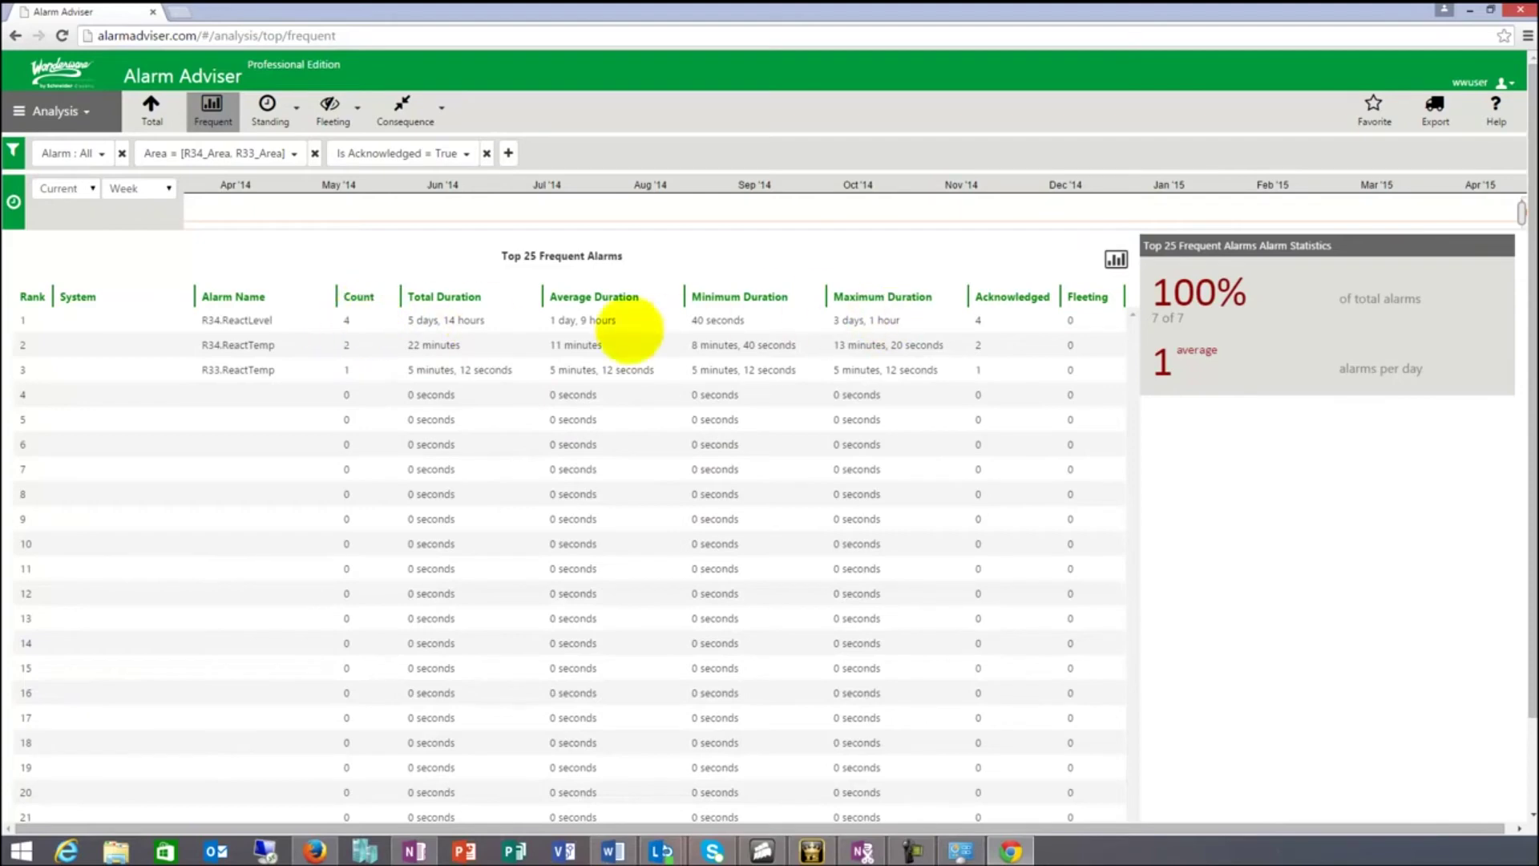
Point out the counts 4, 2 and 1 and the acknowledged figures for rows 2 and 3
double_click(347, 320)
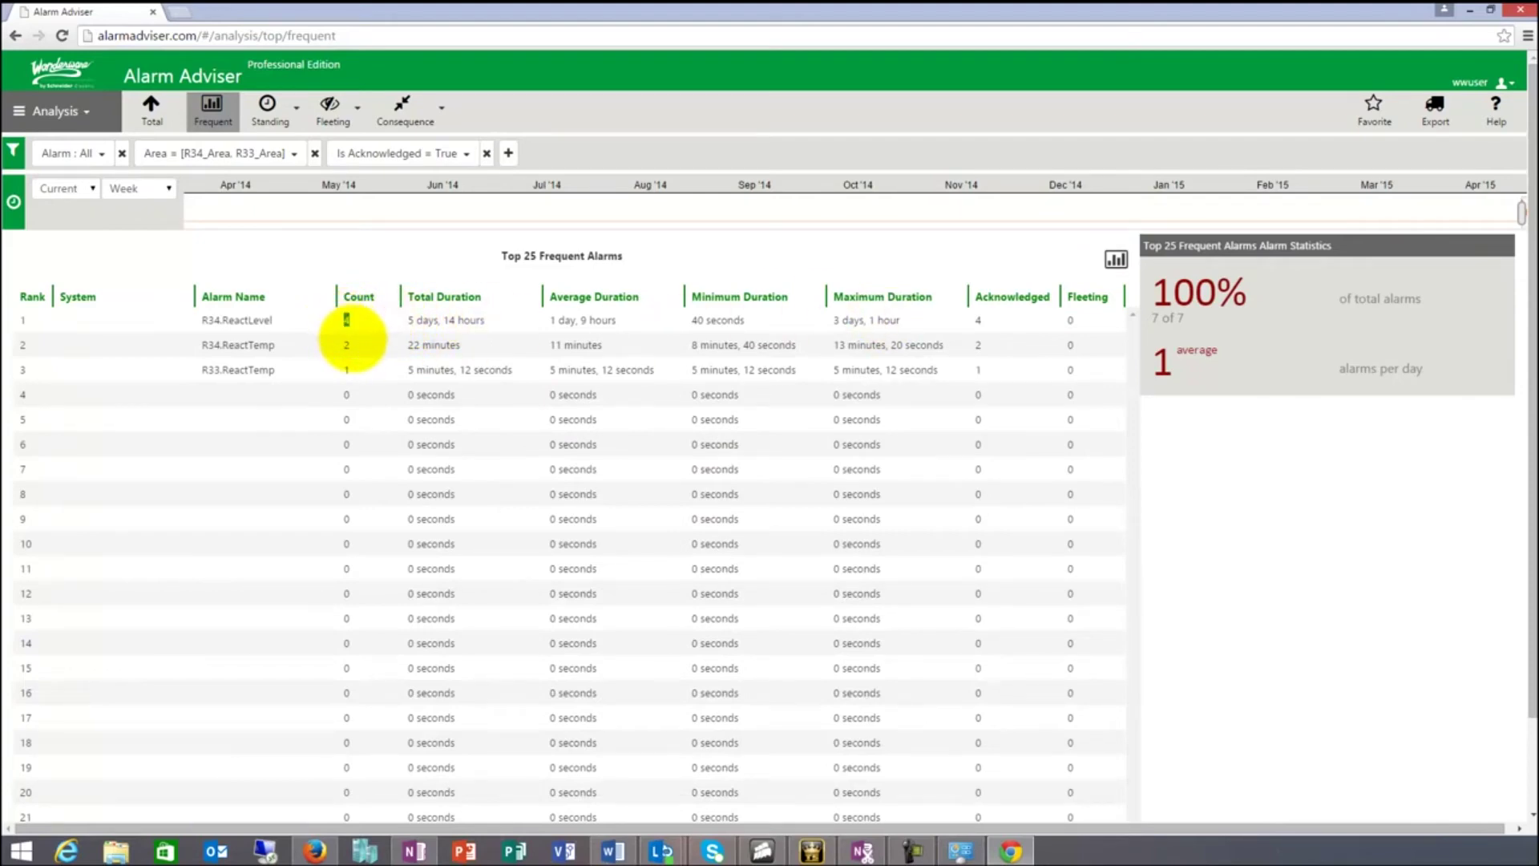
double_click(346, 345)
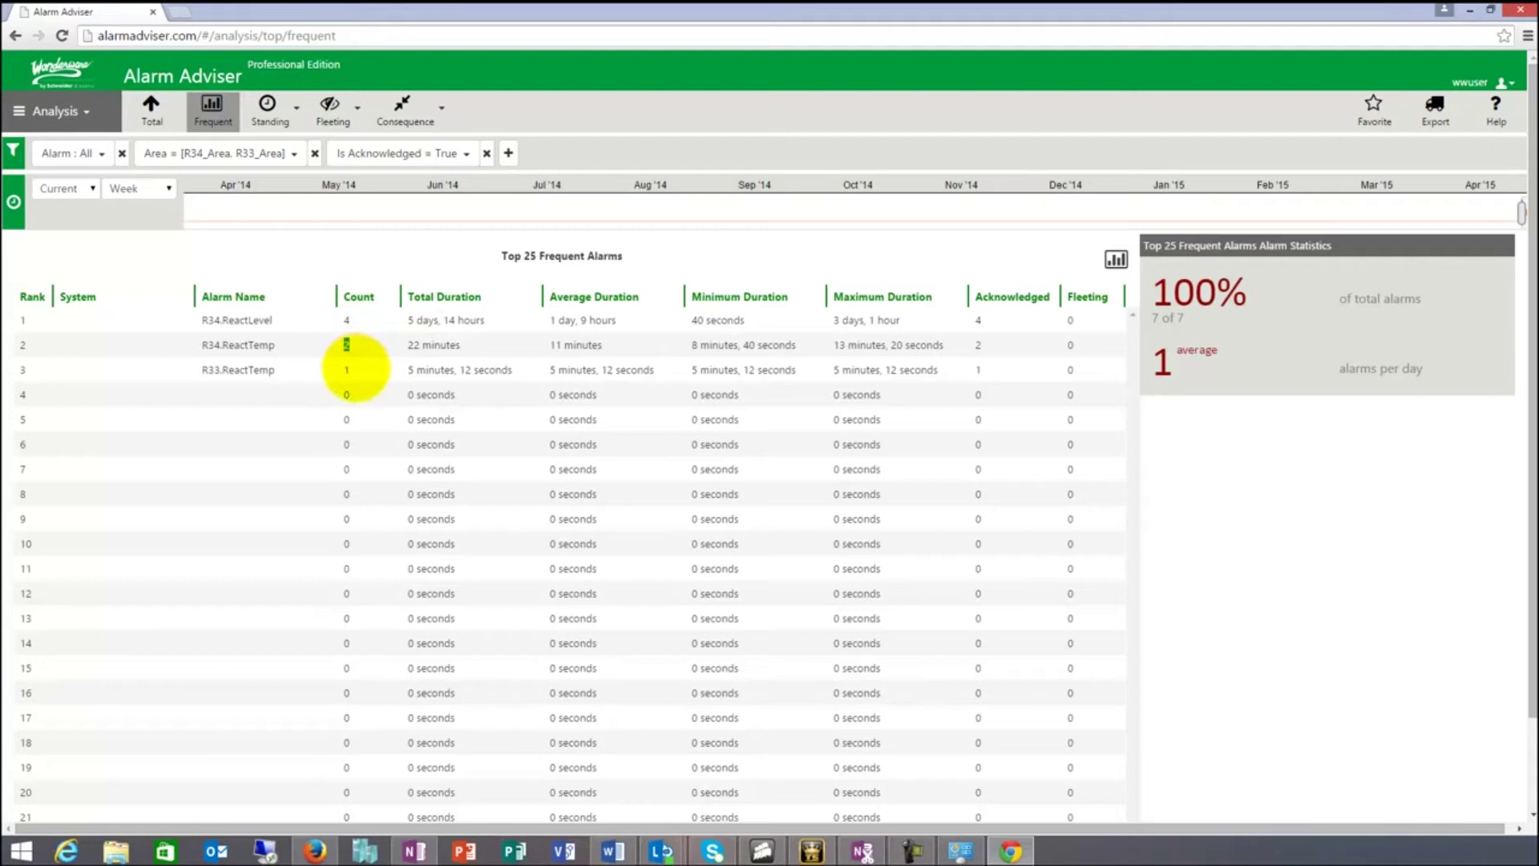
double_click(346, 370)
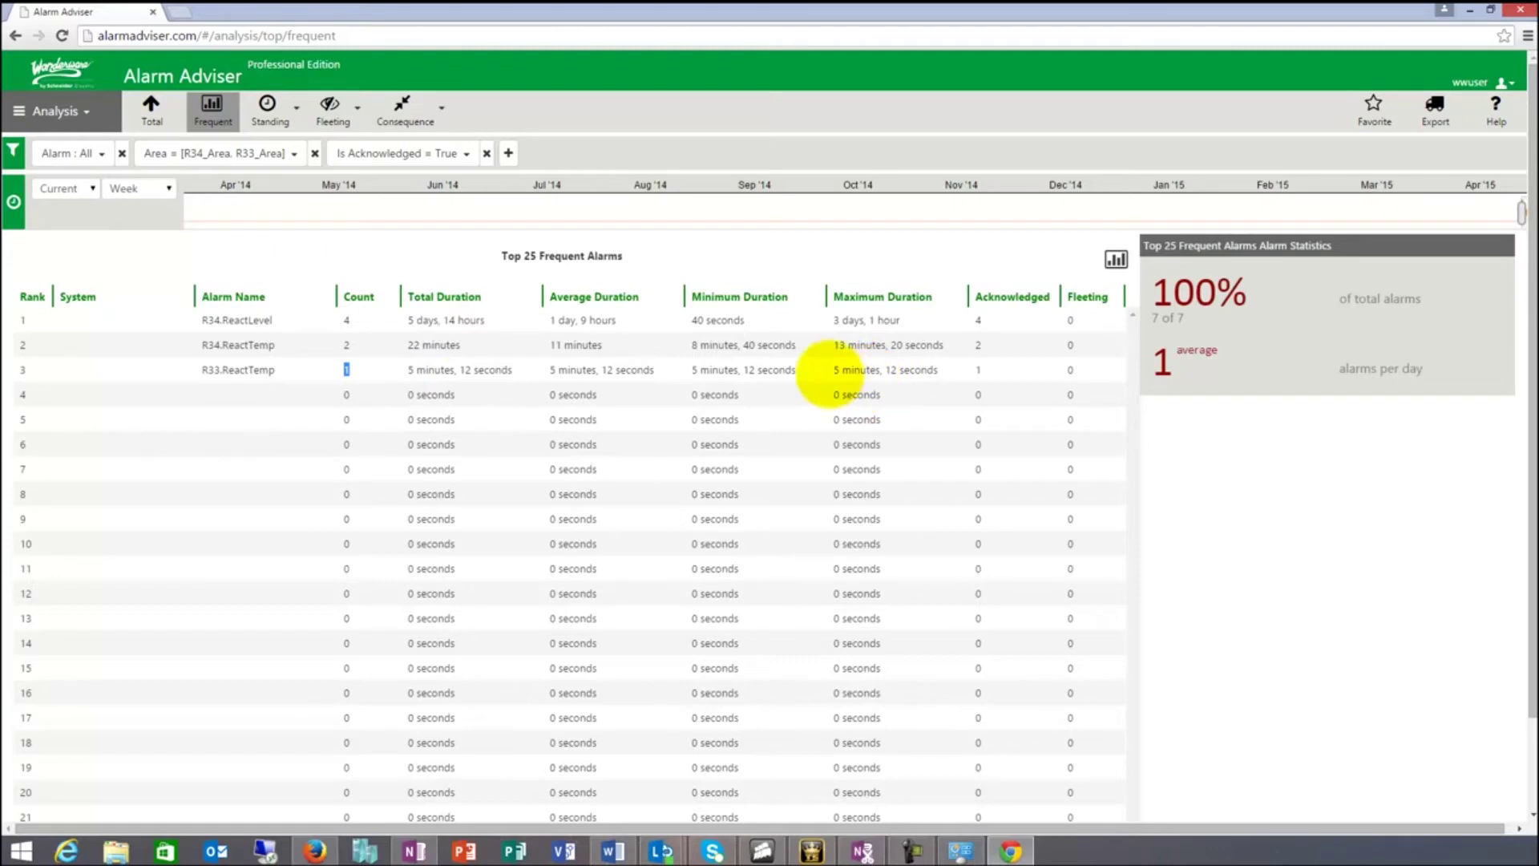
drag(997, 315, 998, 369)
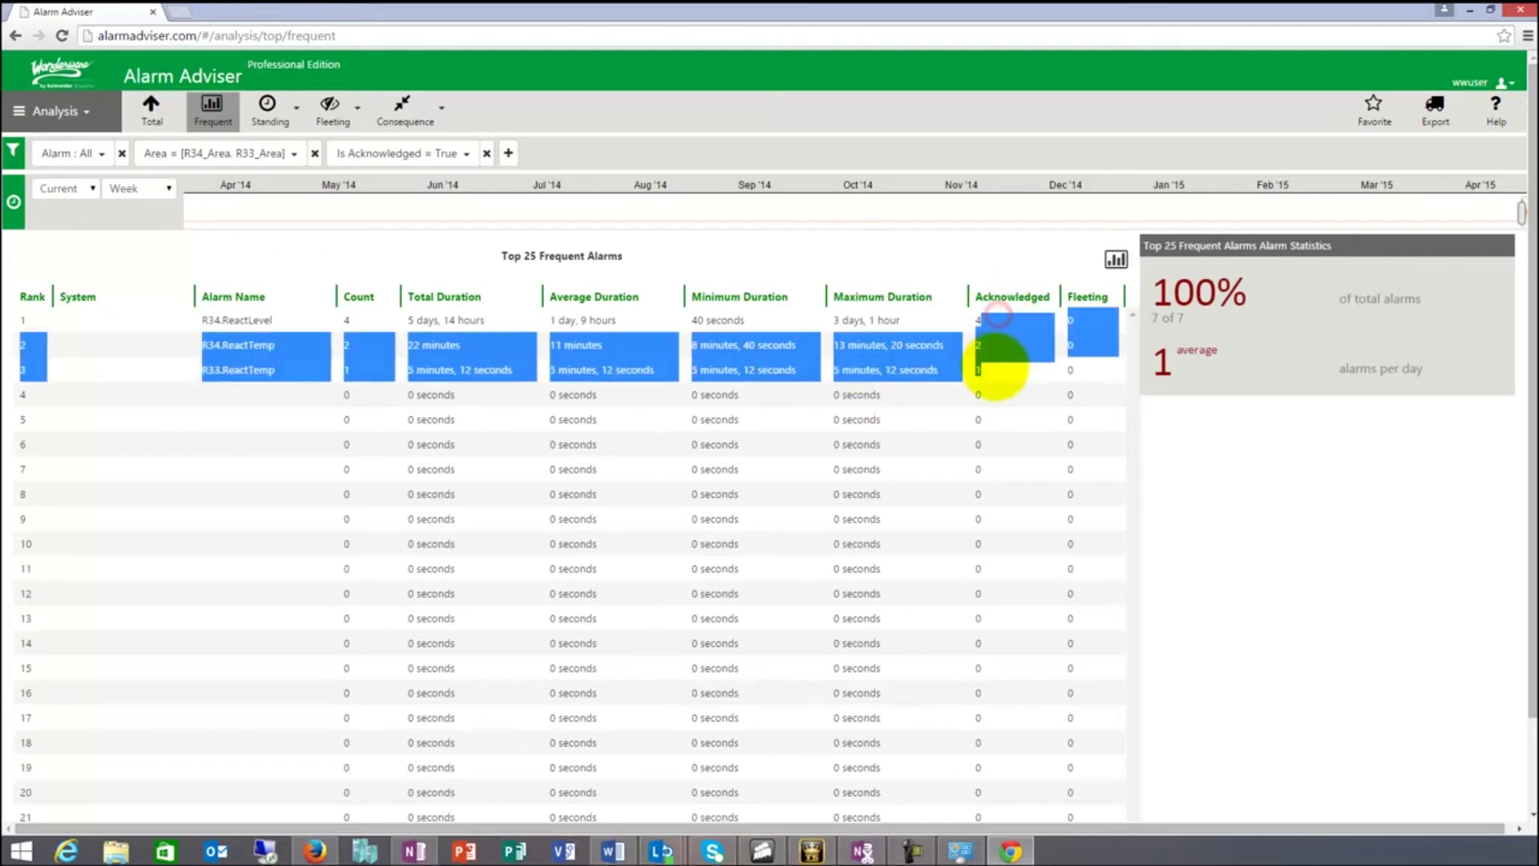
click(997, 369)
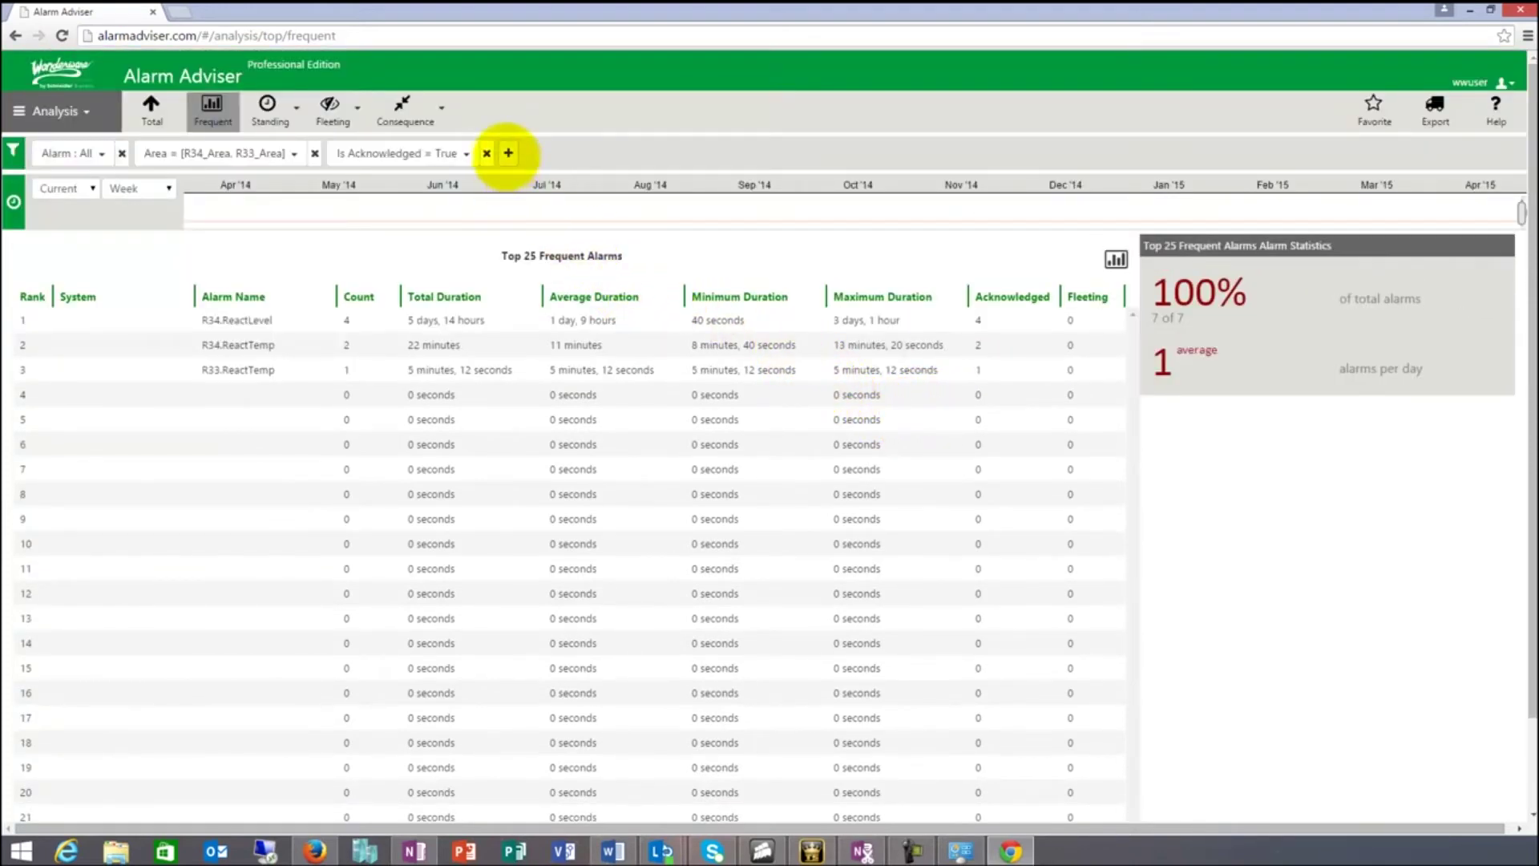
Remove the Is Acknowledged = True filter, check the Area filter, and return to the bar chart
click(486, 152)
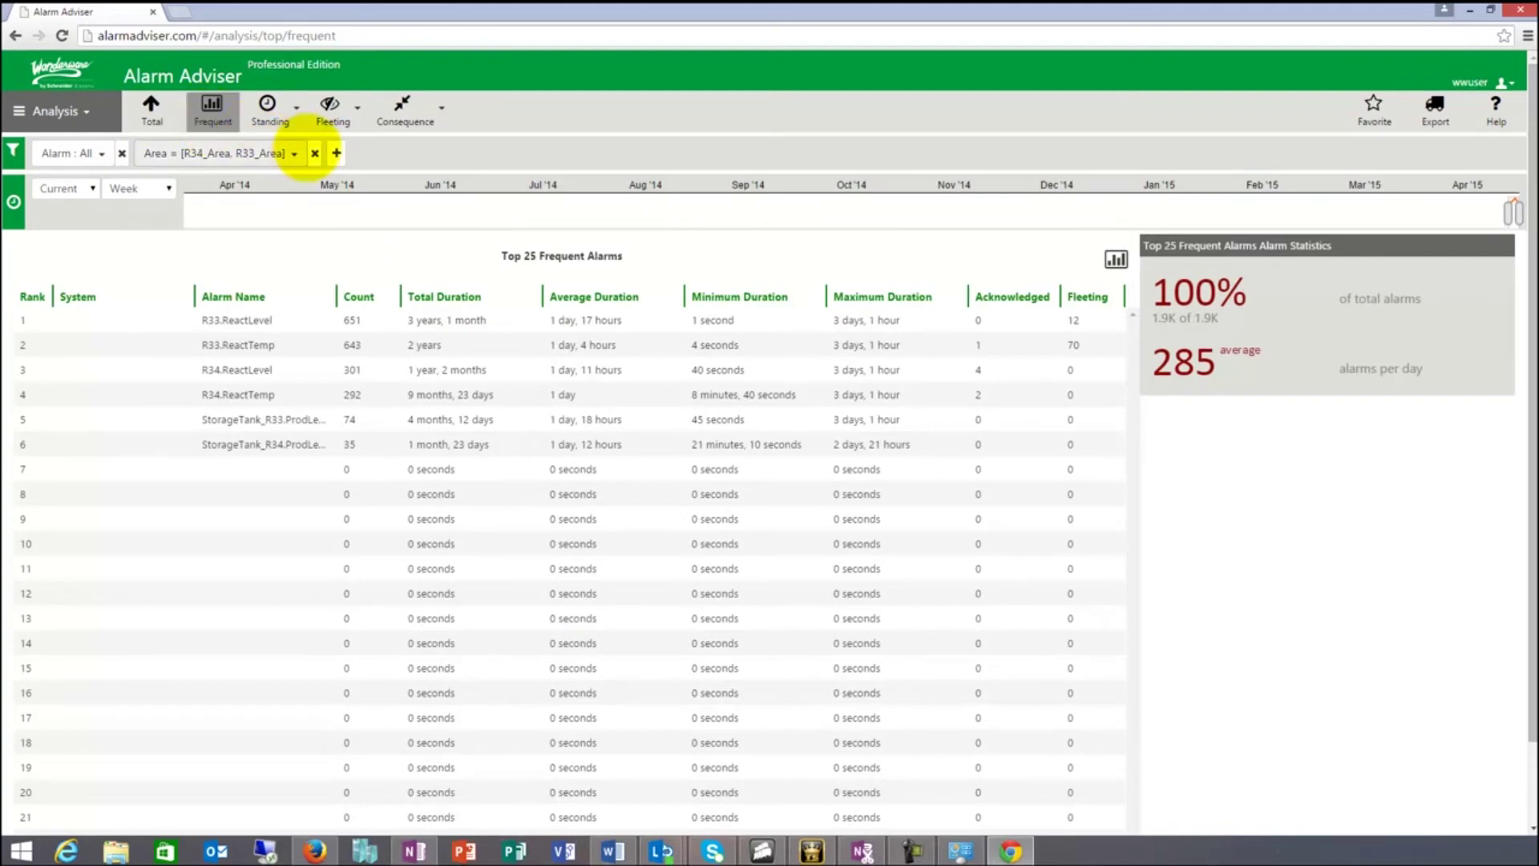
click(296, 153)
click(1115, 259)
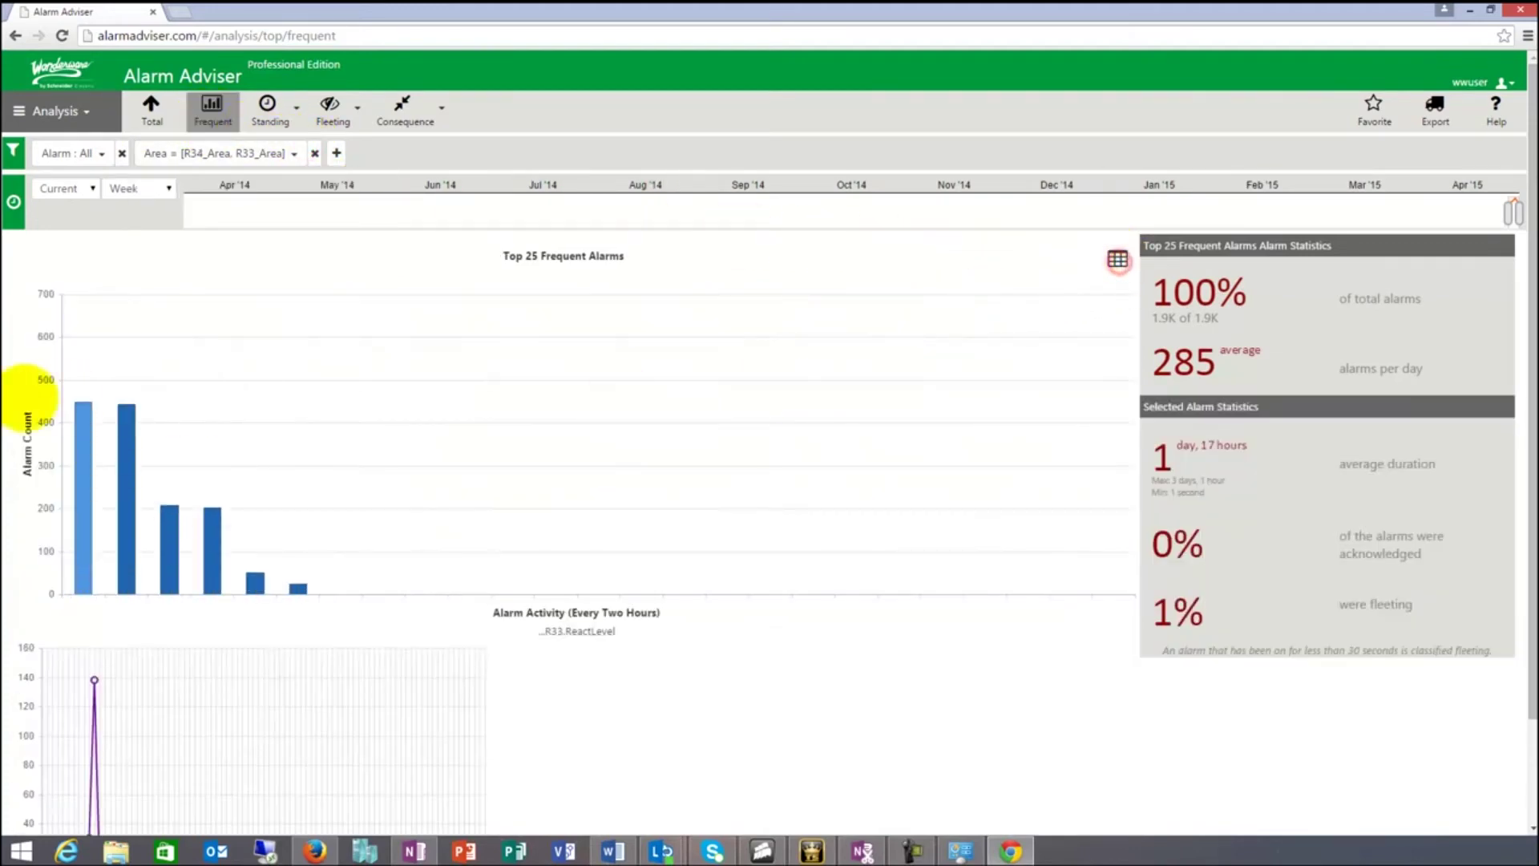
key(alt+Tab)
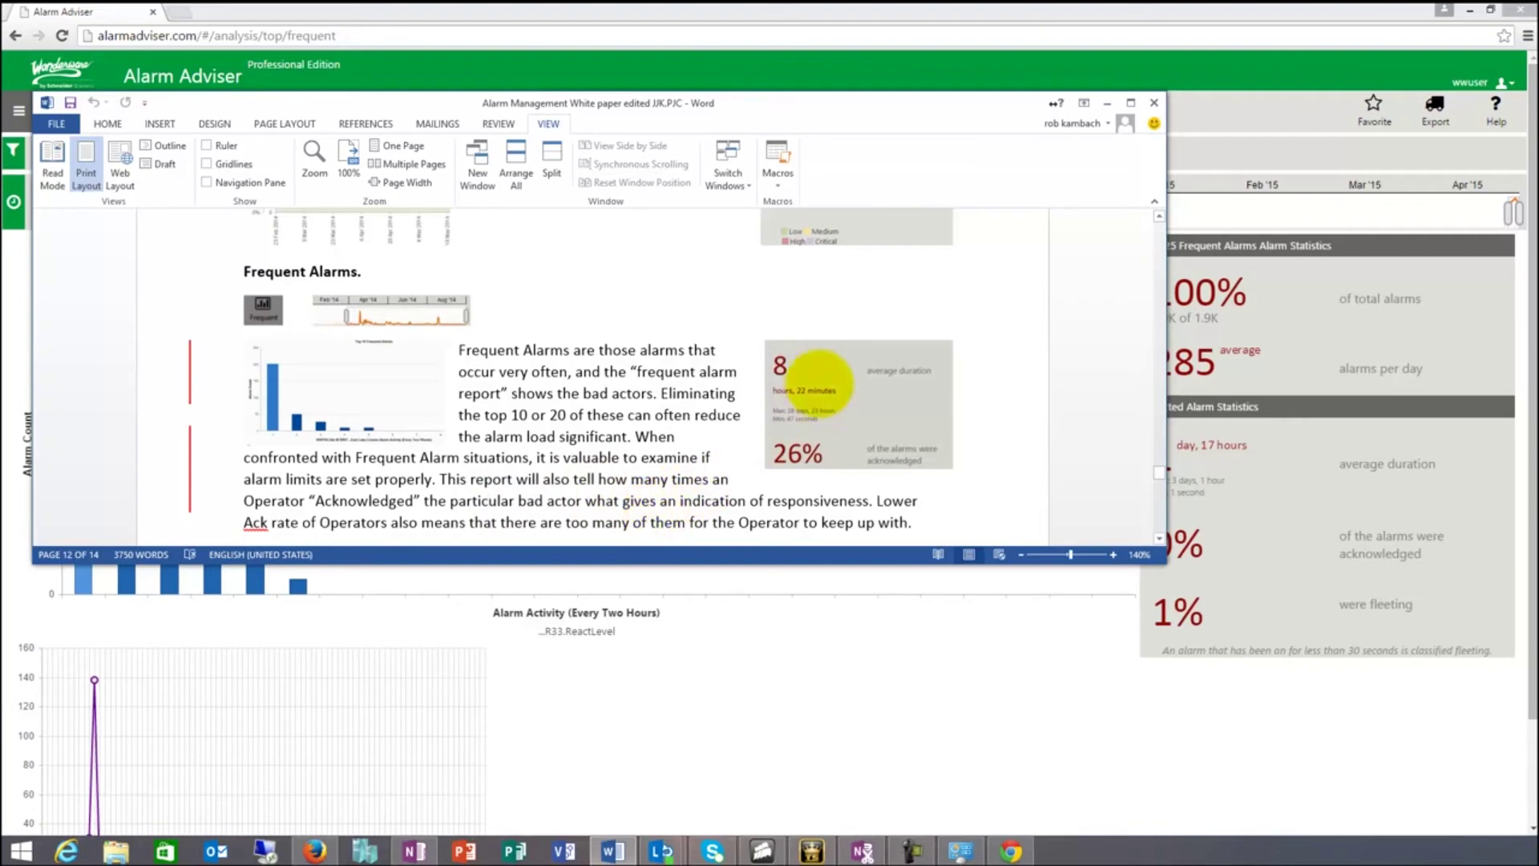
Drag the Word white paper off to the left to reveal the Frequent Alarms chart
drag(921, 97, 0, 105)
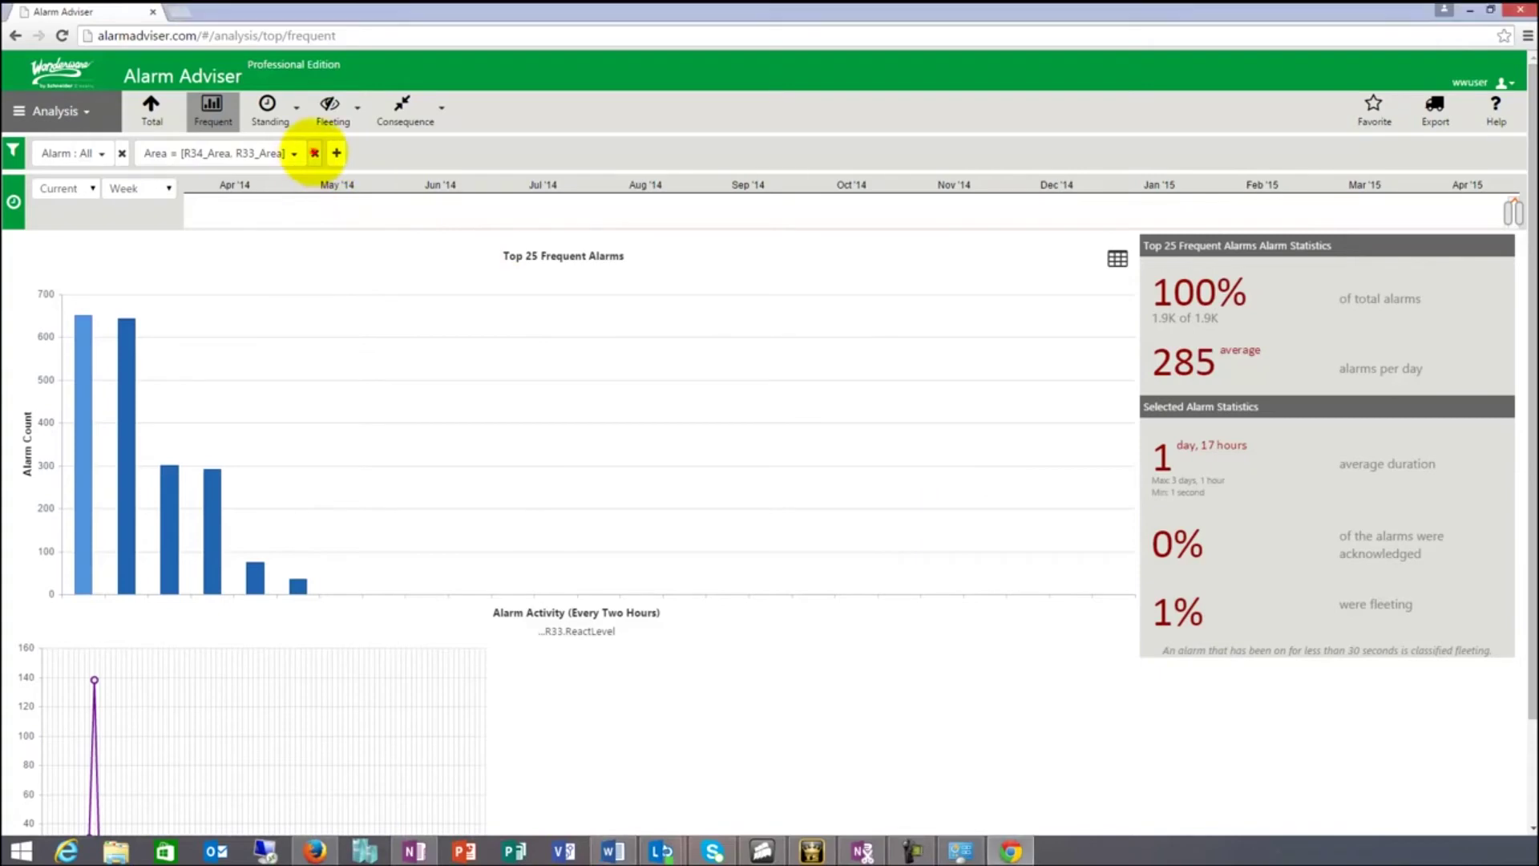
Remove the Area filter and open the Standing alarms report covering all alarms
click(314, 153)
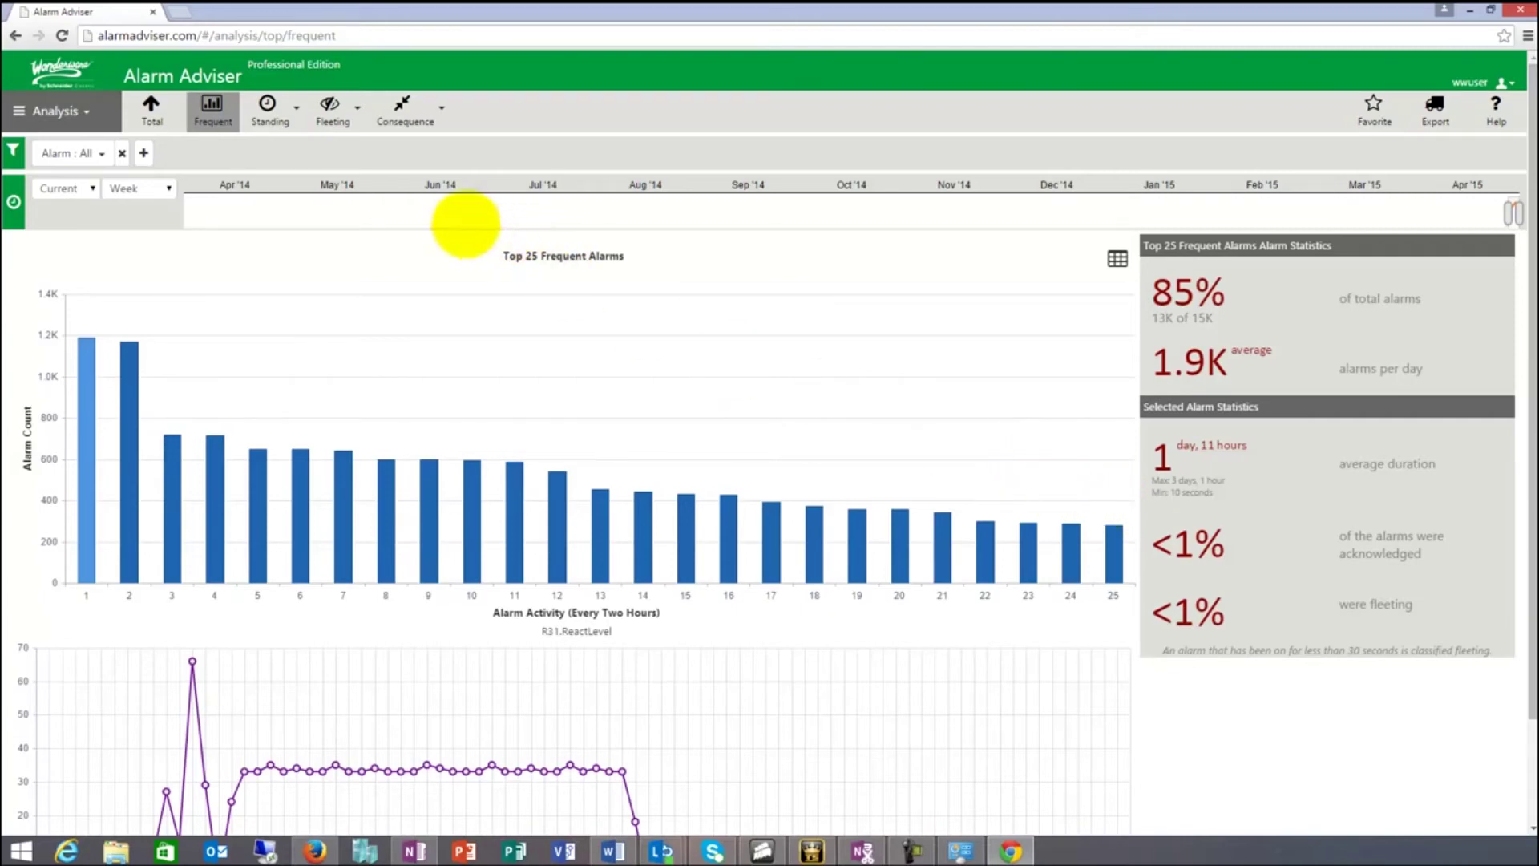
click(270, 112)
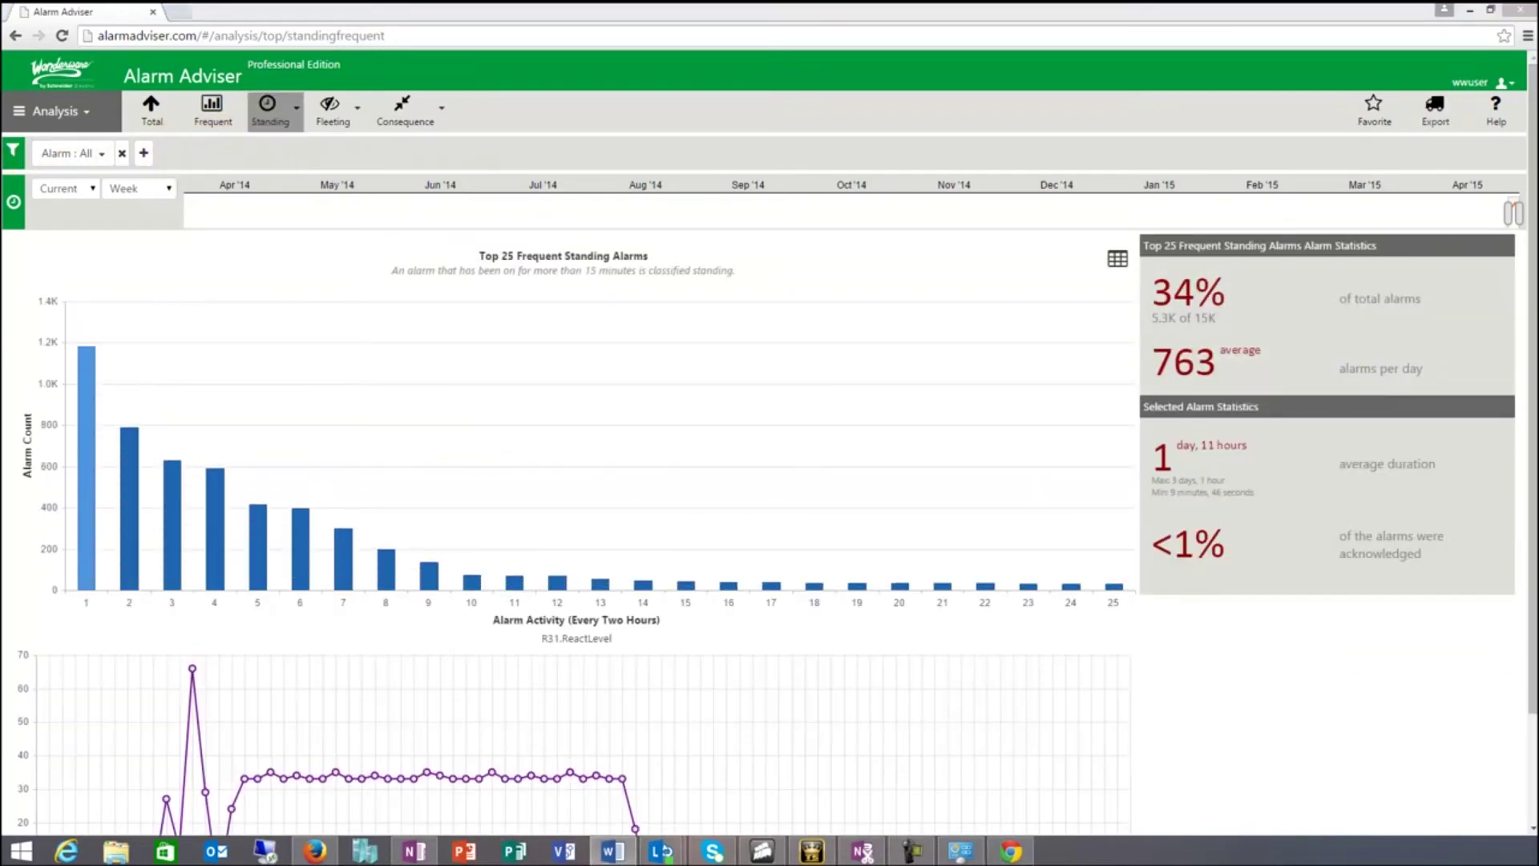
click(68, 331)
key(alt+Tab)
drag(841, 155, 930, 154)
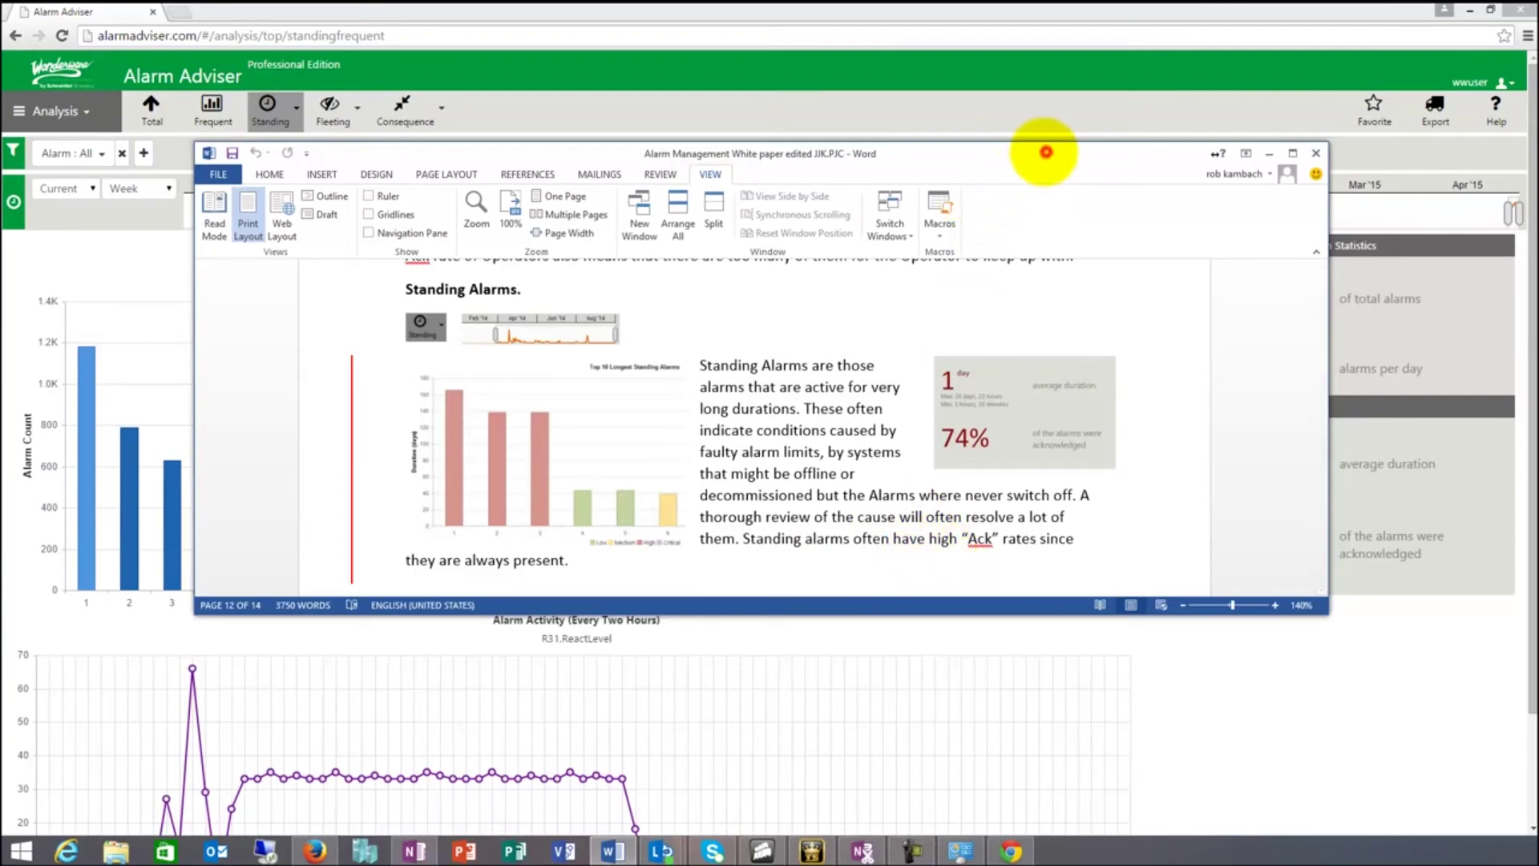
Drag the Word window to the far left to uncover the standing alarms chart
drag(1048, 152, 0, 152)
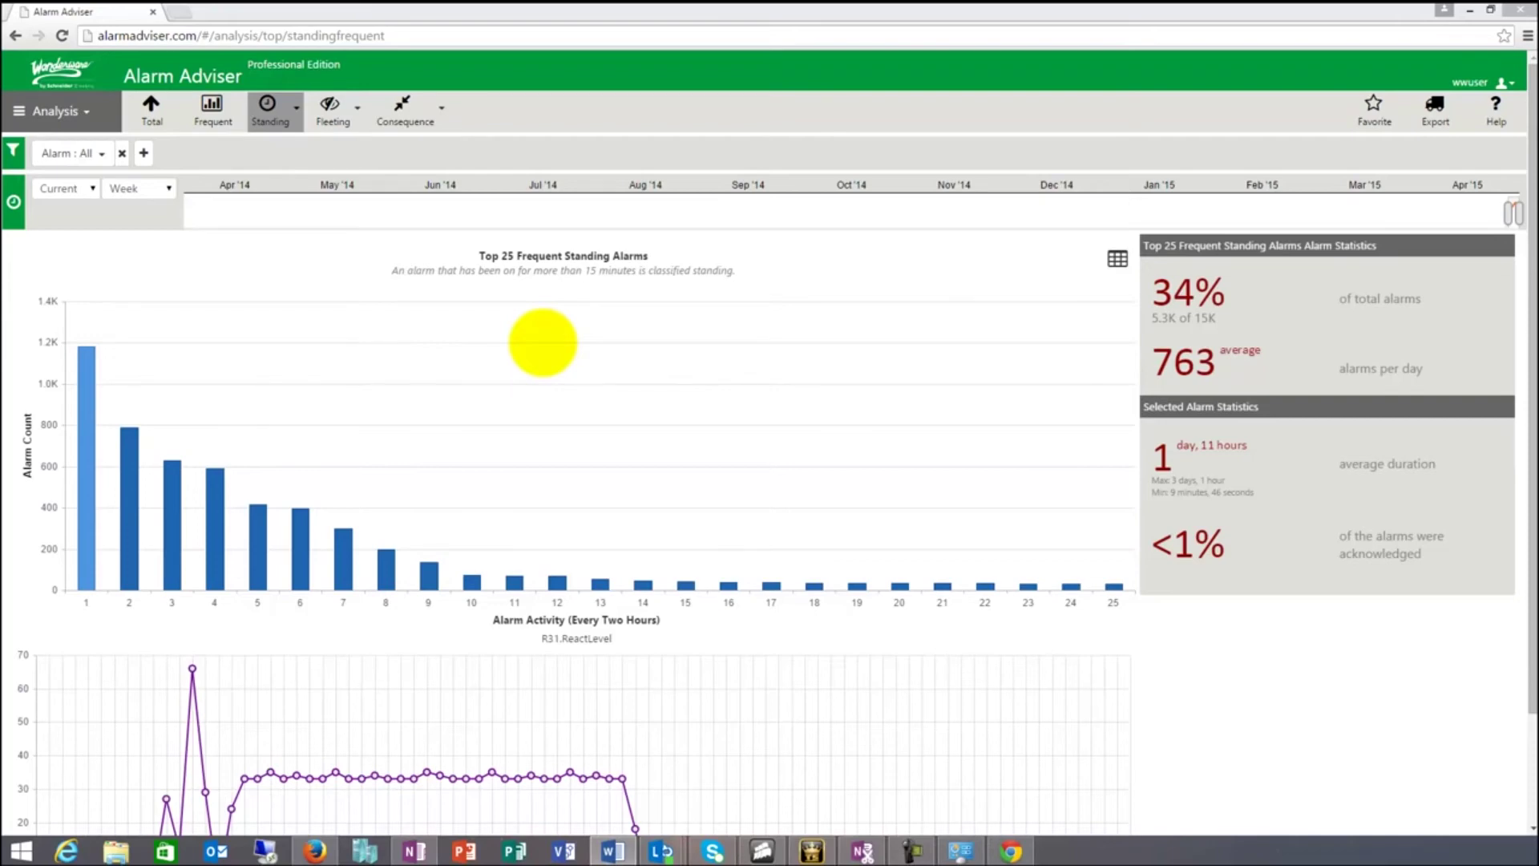
click(1167, 619)
scroll(1167, 619, down, 1)
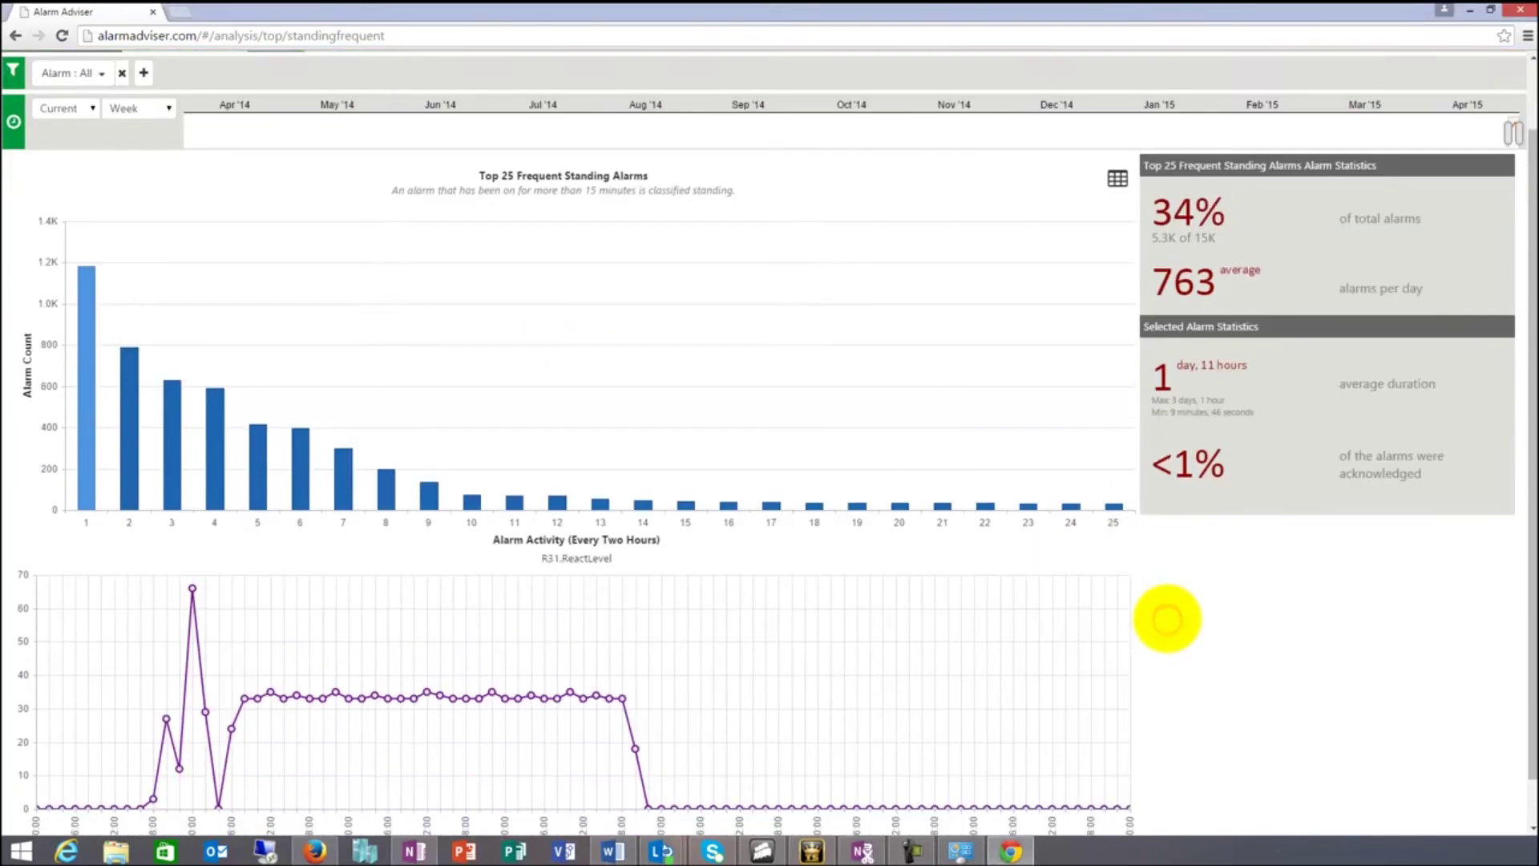
scroll(1167, 619, down, 1)
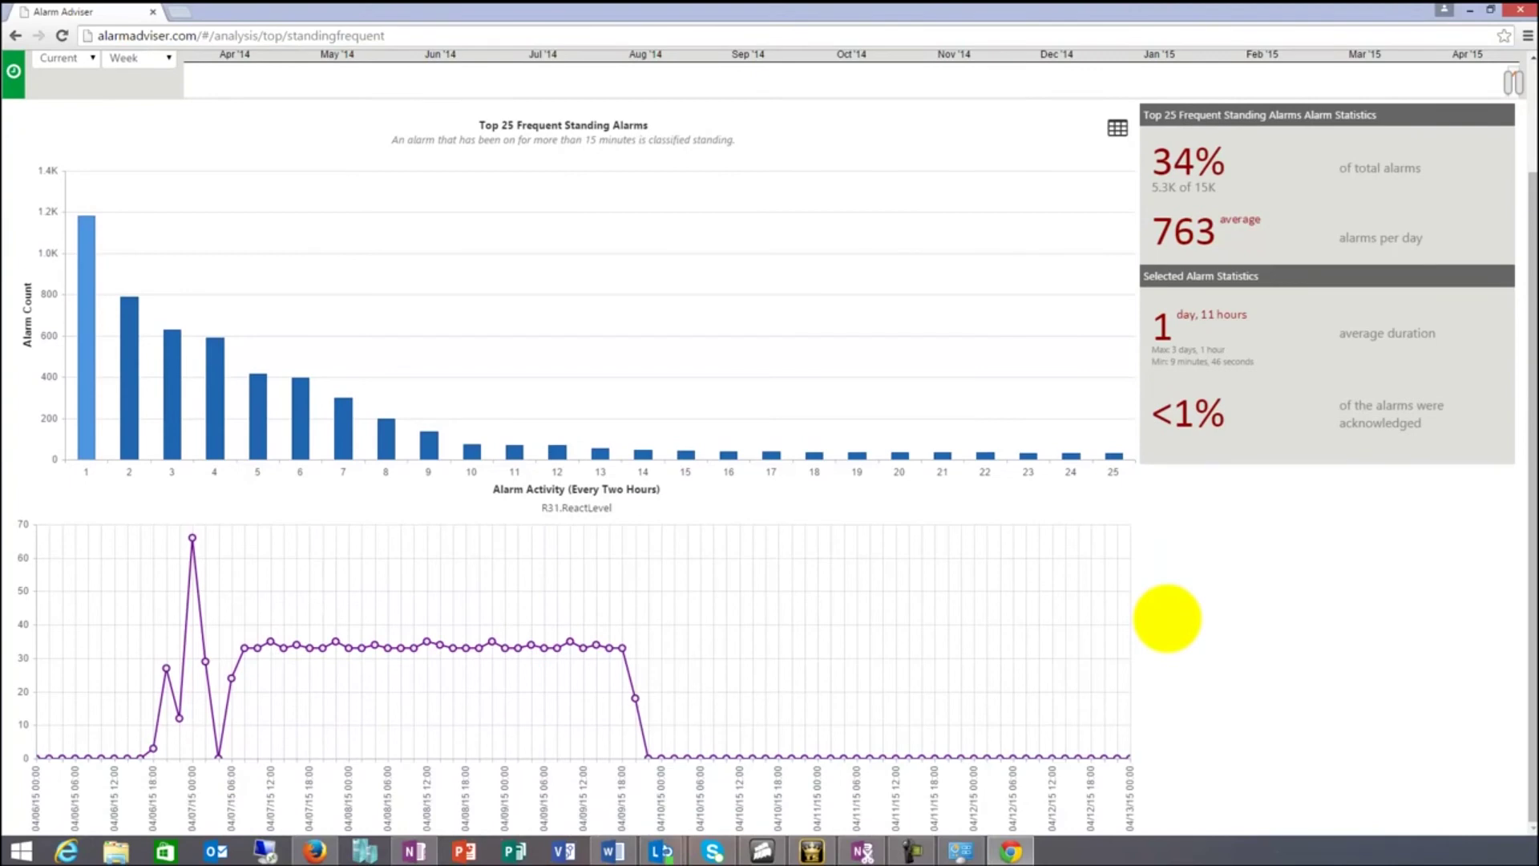
scroll(1167, 619, up, 2)
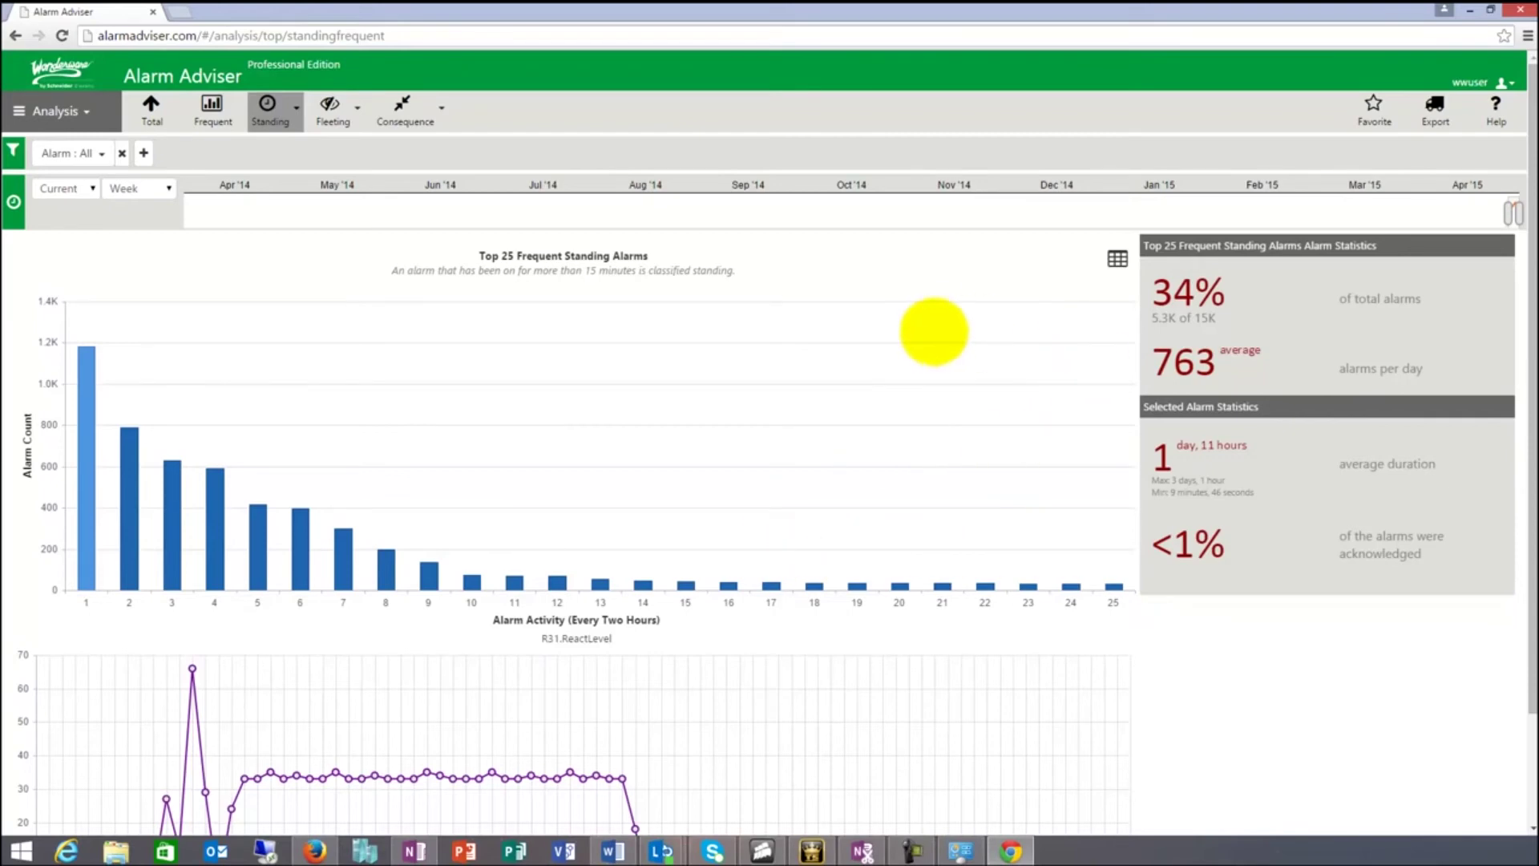
click(293, 103)
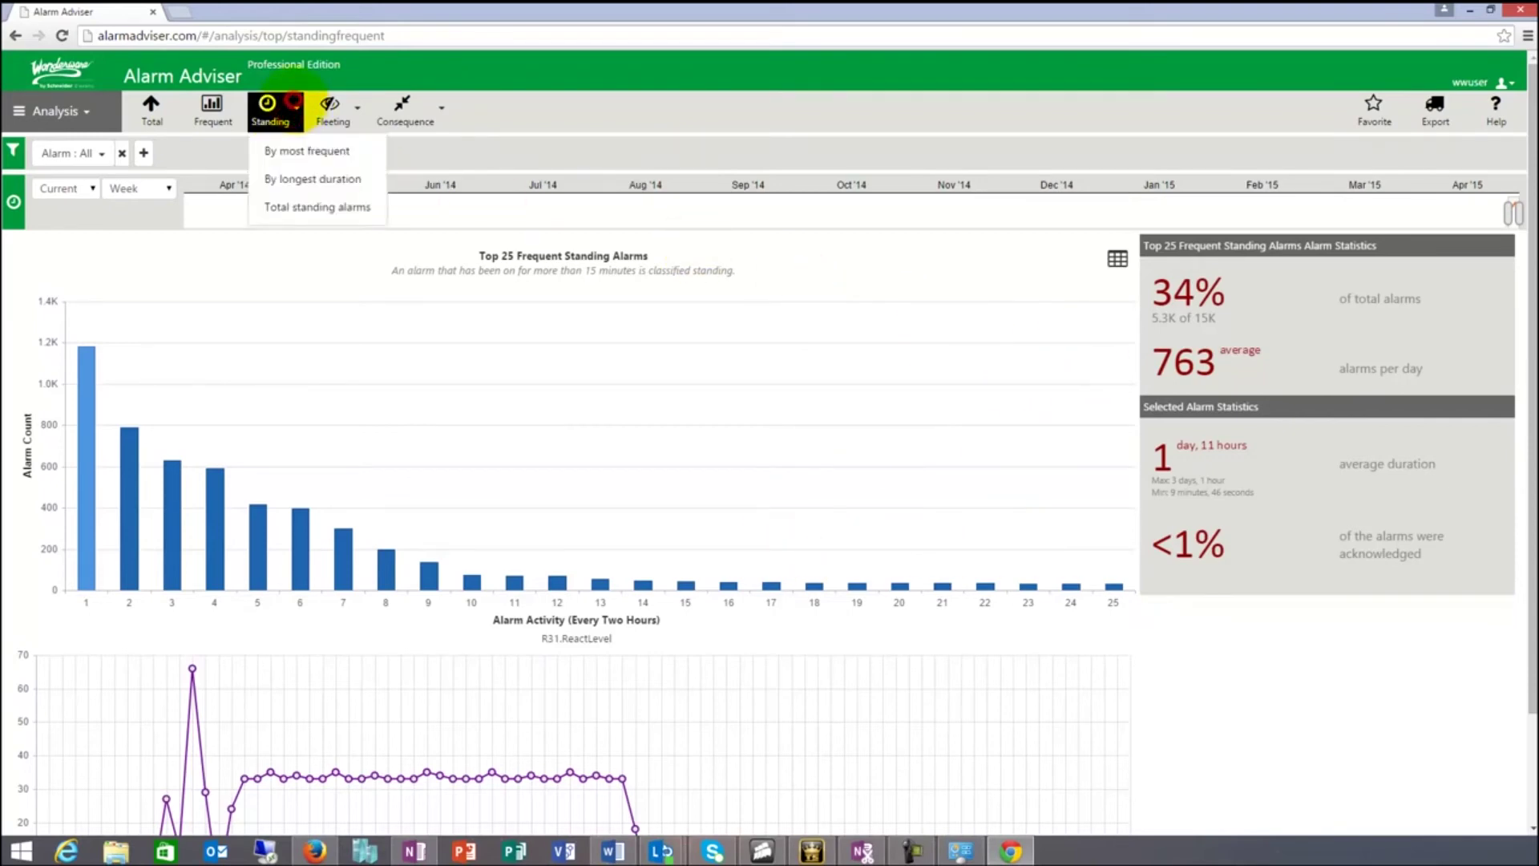
click(308, 170)
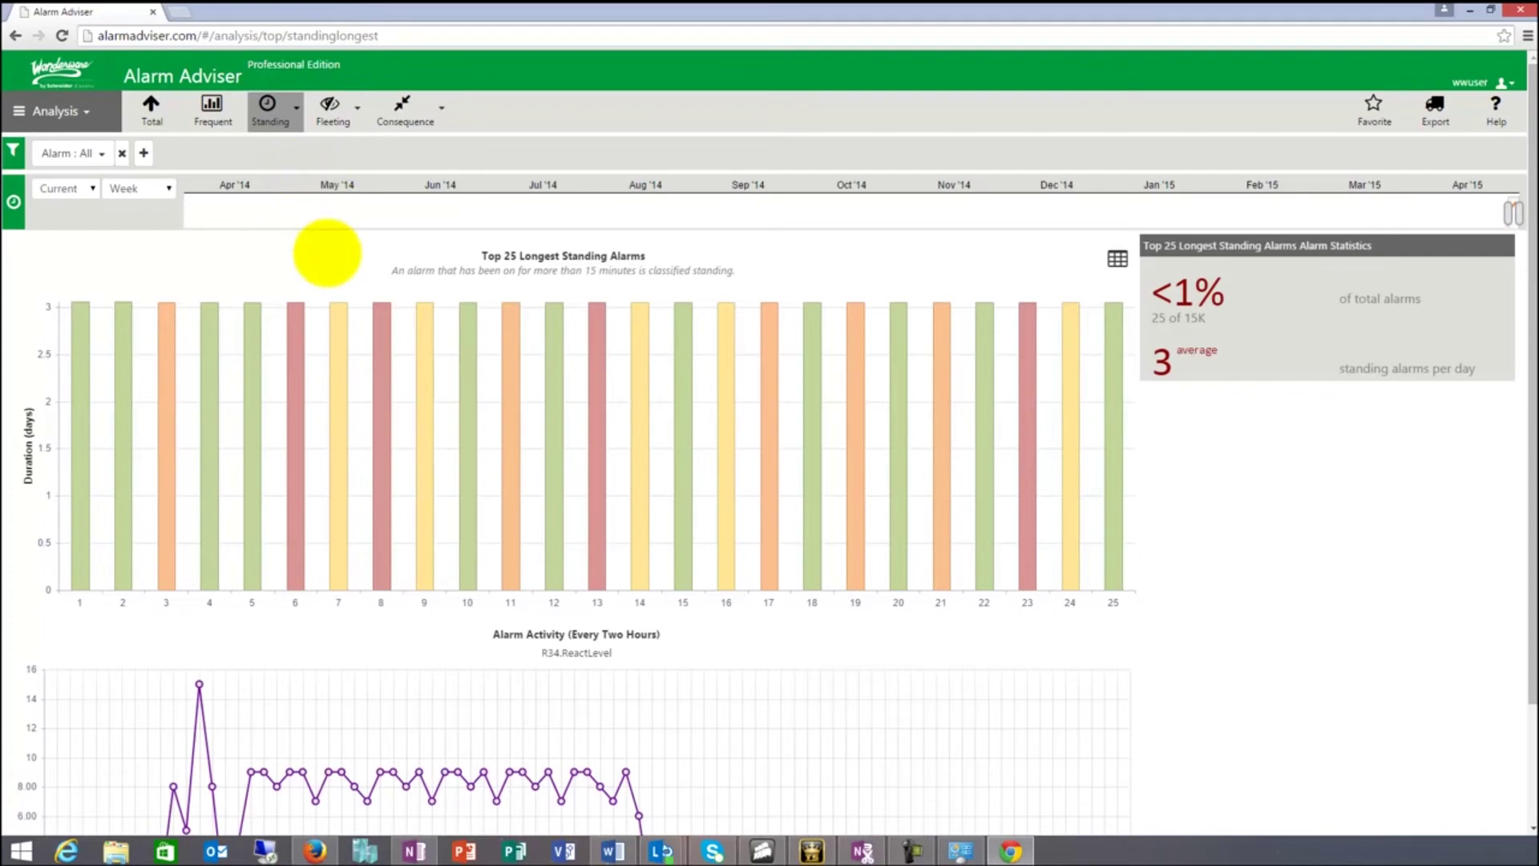
mouse_move(78, 317)
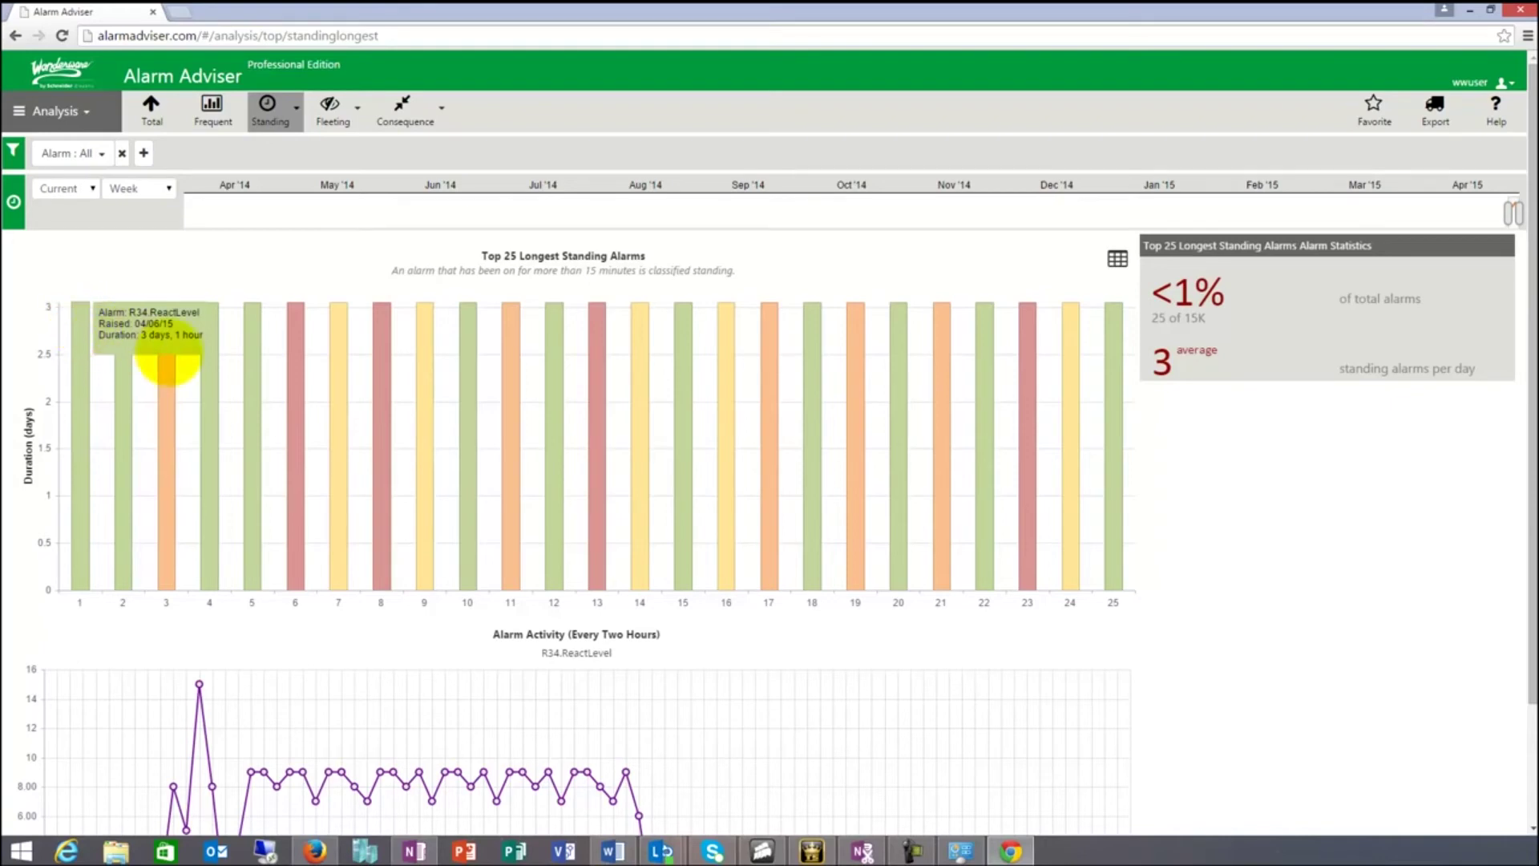
mouse_move(171, 365)
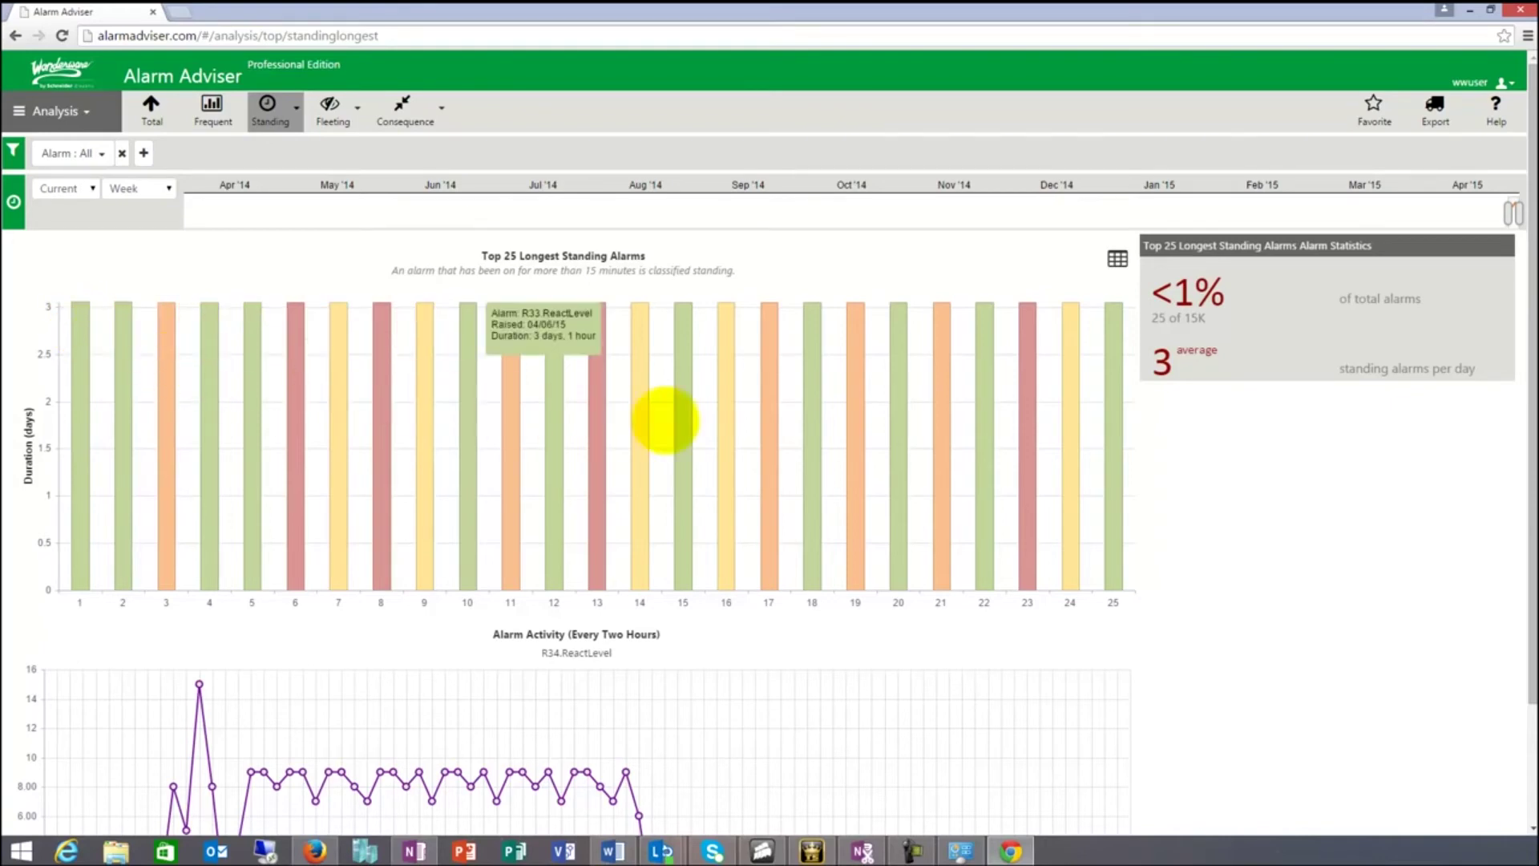
mouse_move(325, 405)
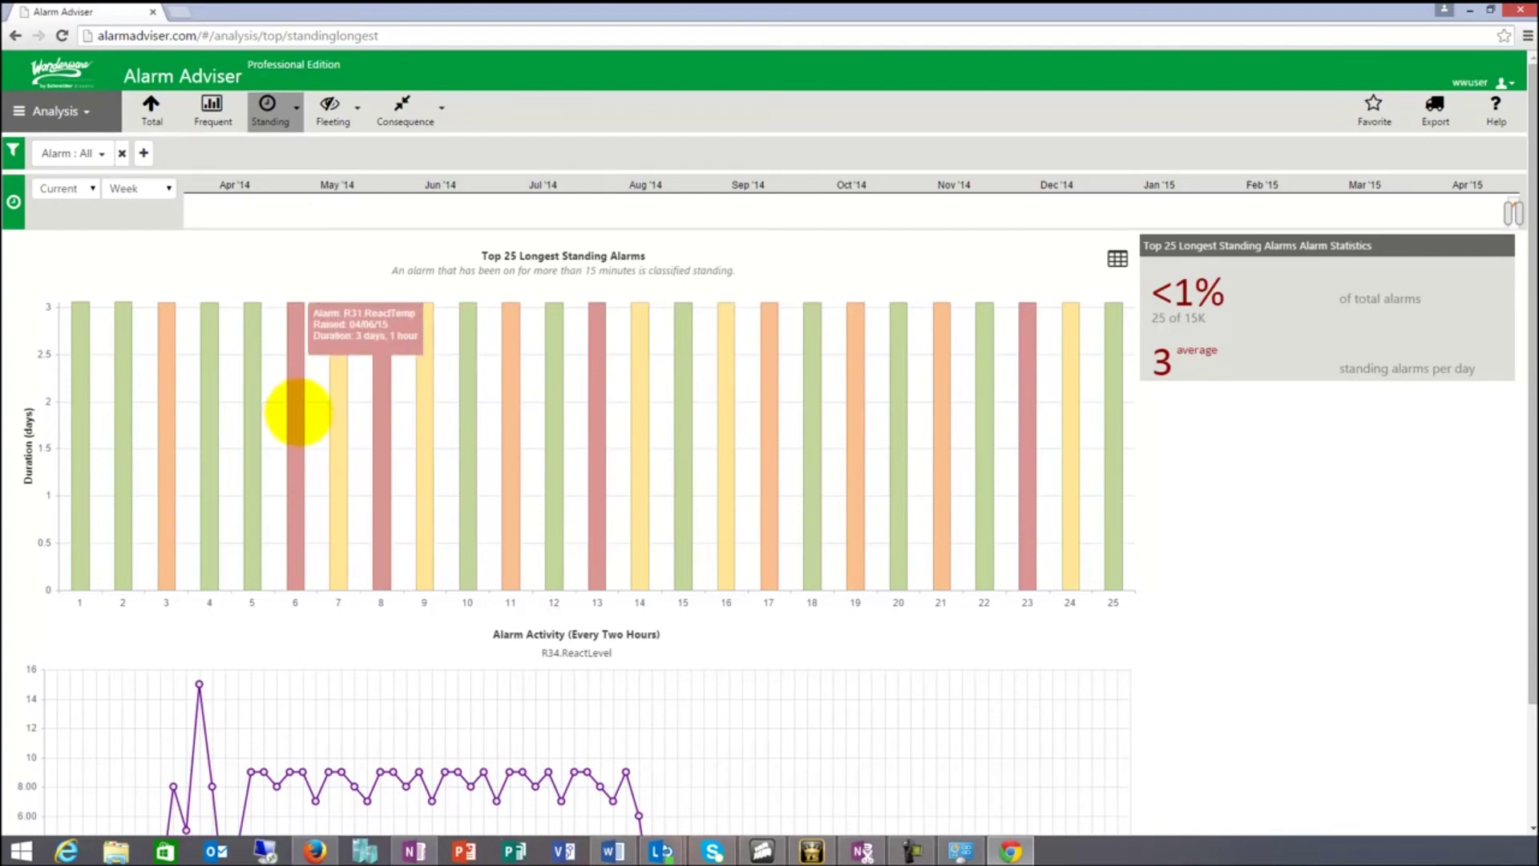
mouse_move(482, 325)
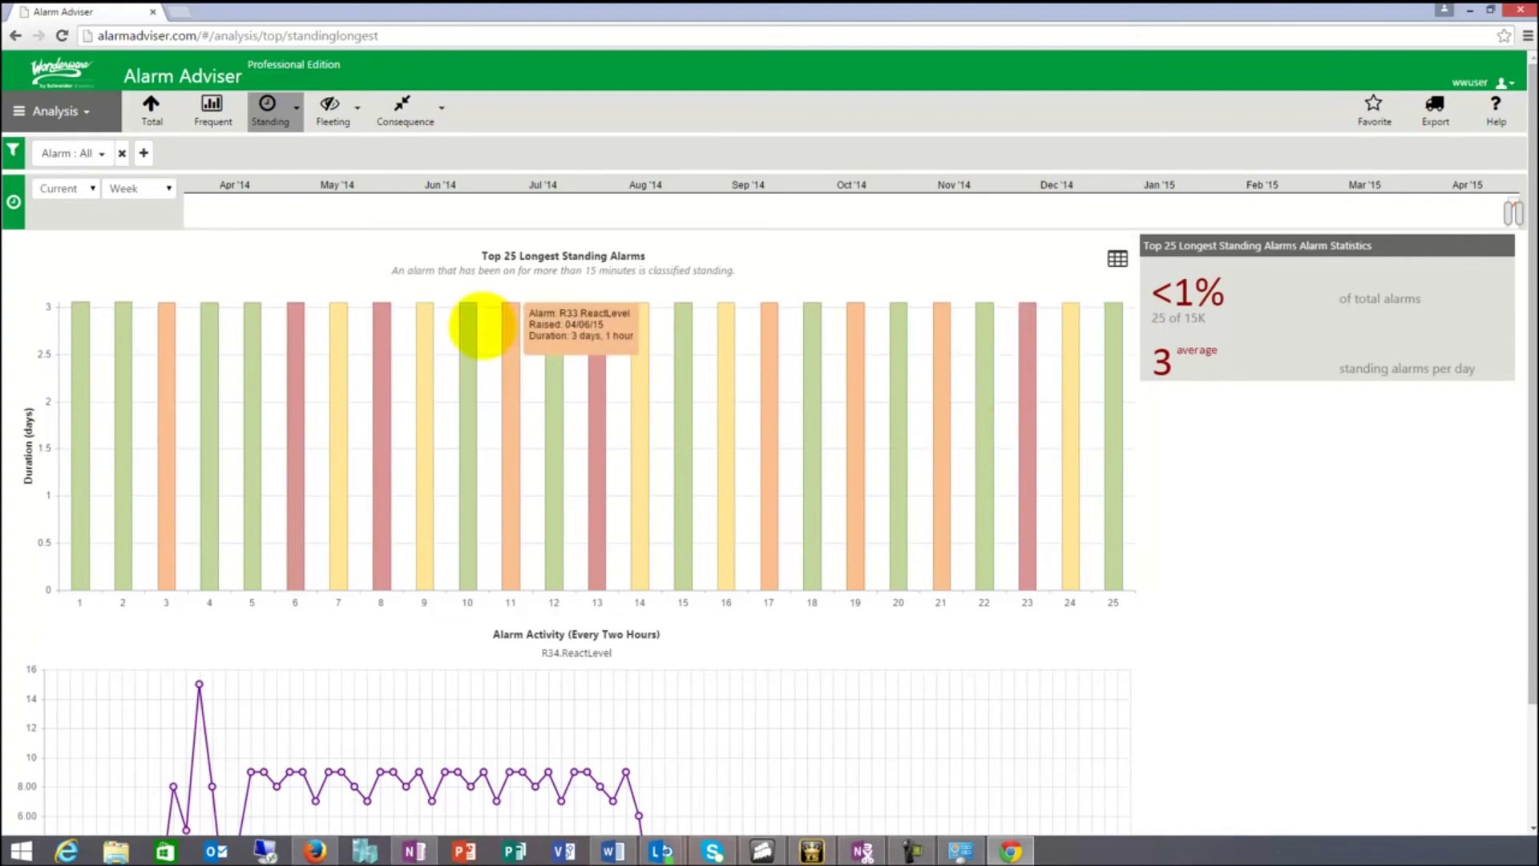
click(297, 107)
click(280, 152)
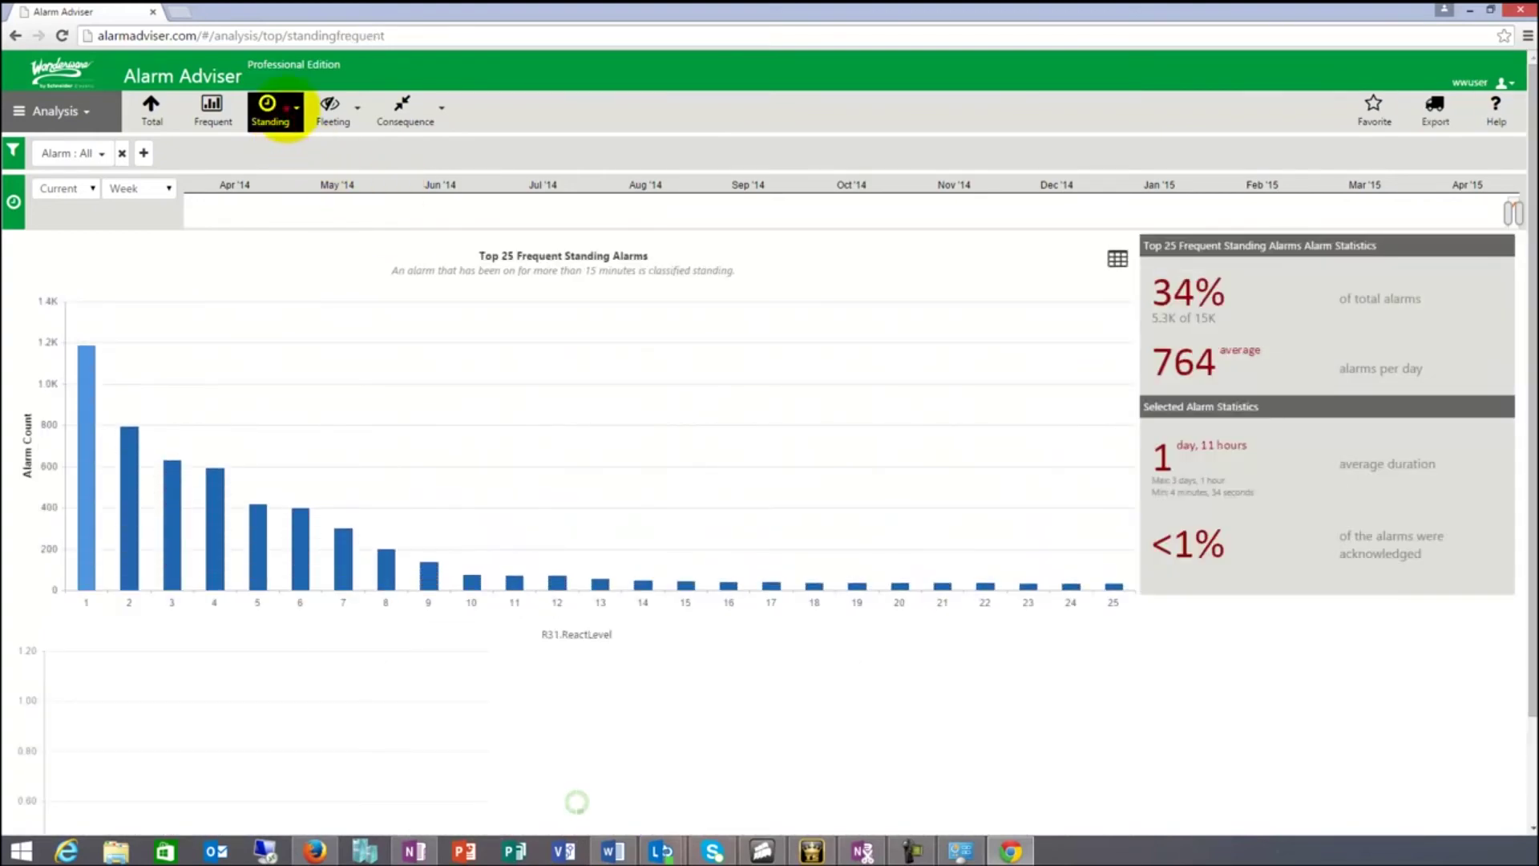
Choose Total standing alarms from the Standing dropdown to chart three-hour activity
click(294, 106)
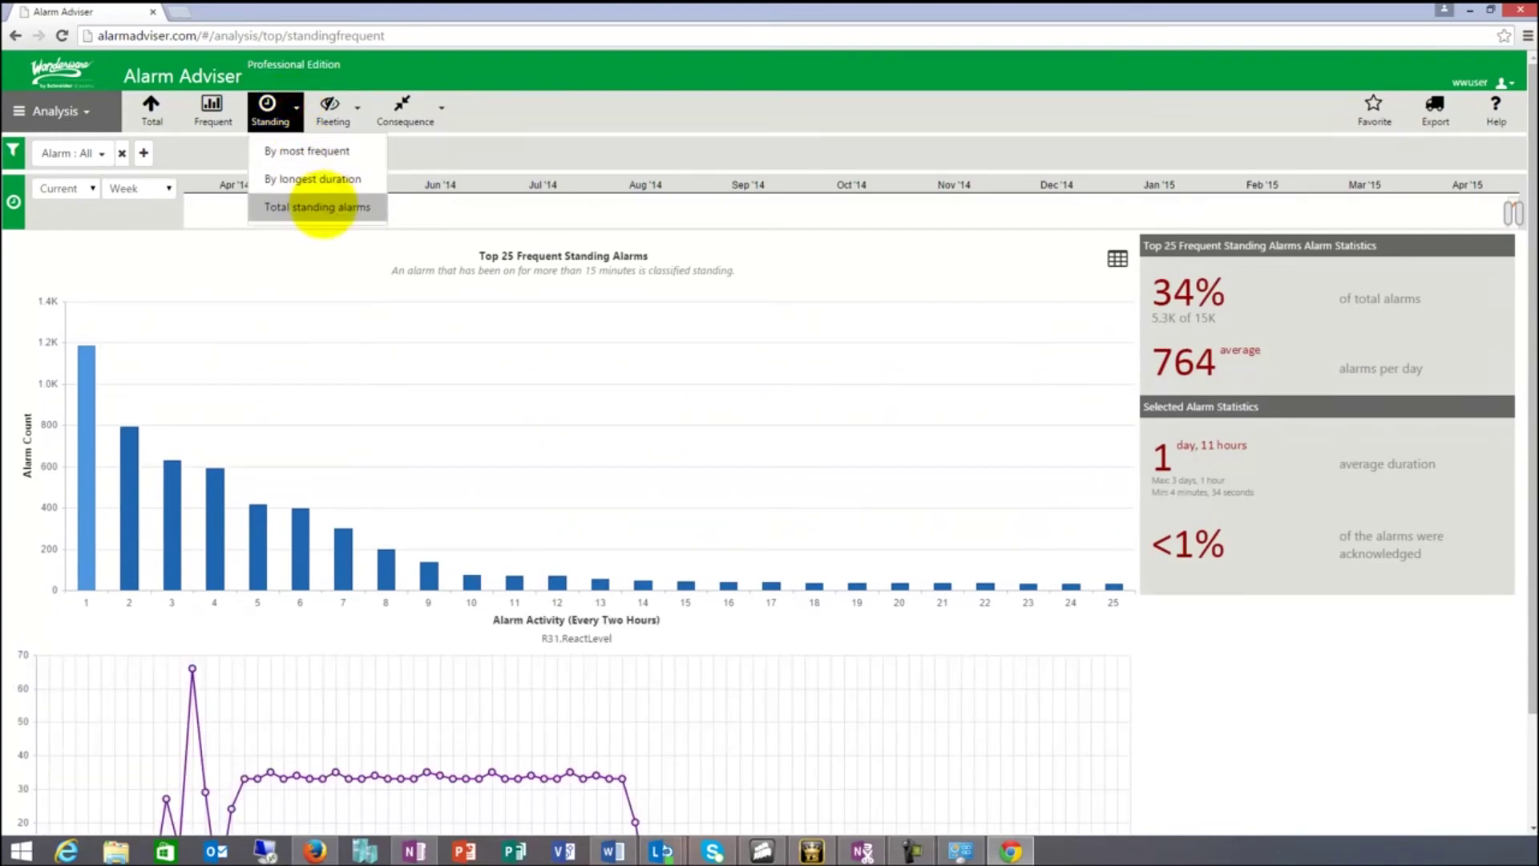
click(319, 206)
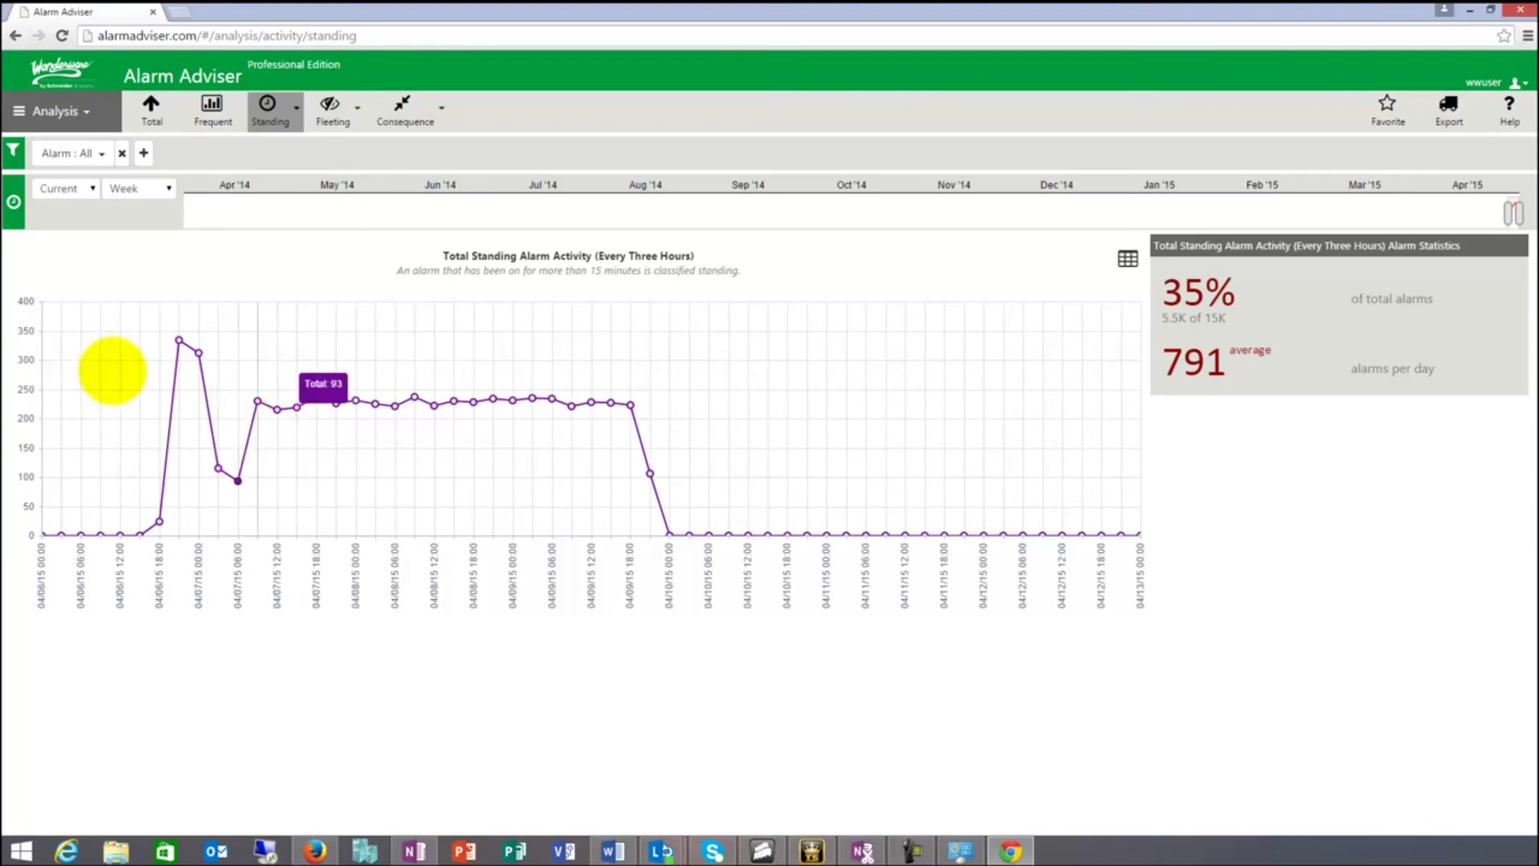
click(613, 849)
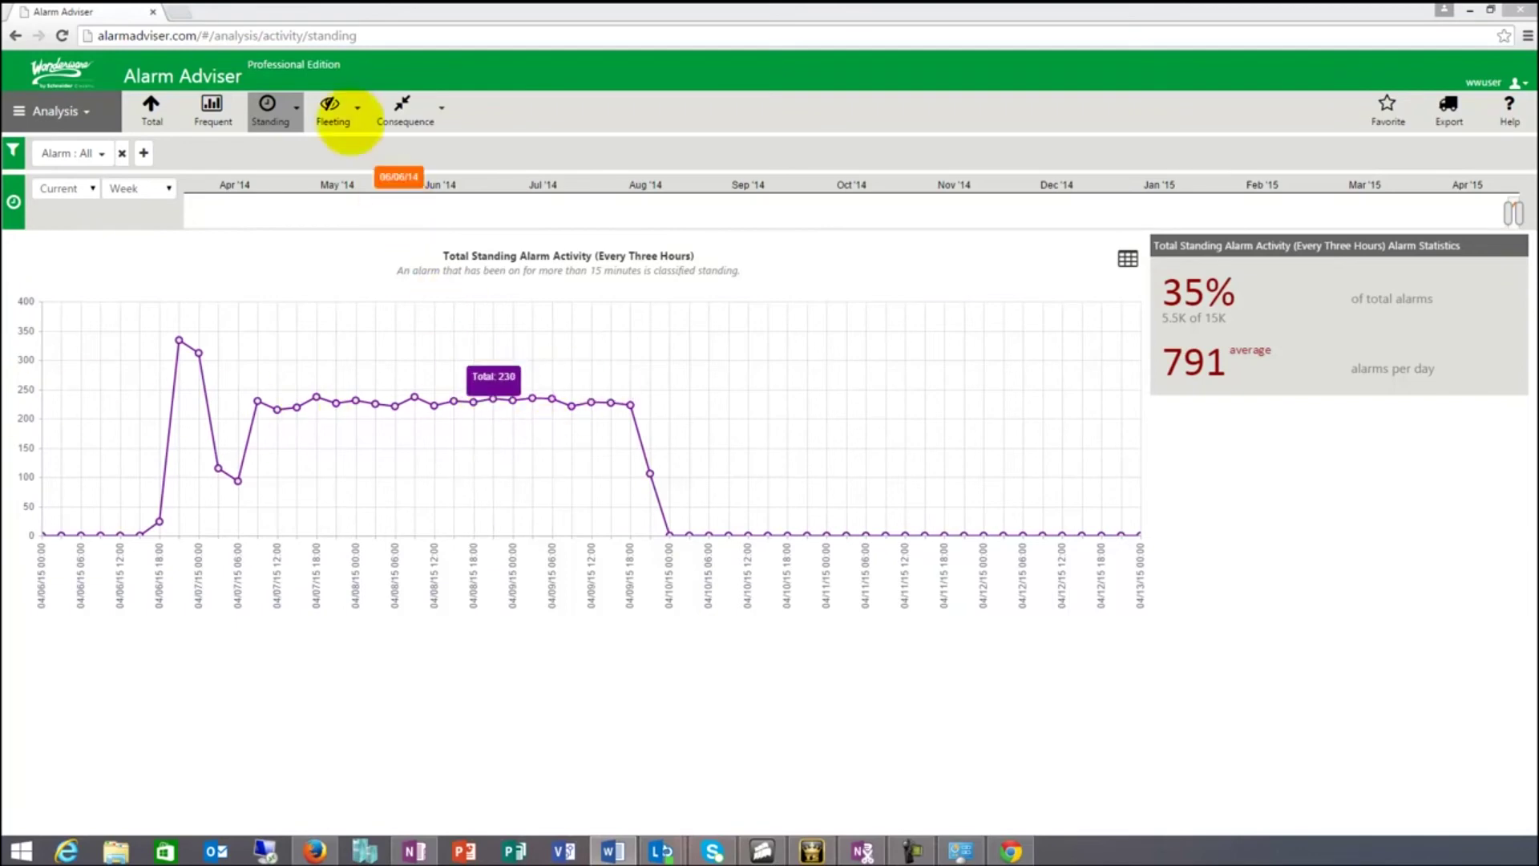
Choose 'By most frequent' from the Fleeting dropdown to load the Top 25 Frequent Fleeting Alarms
click(339, 106)
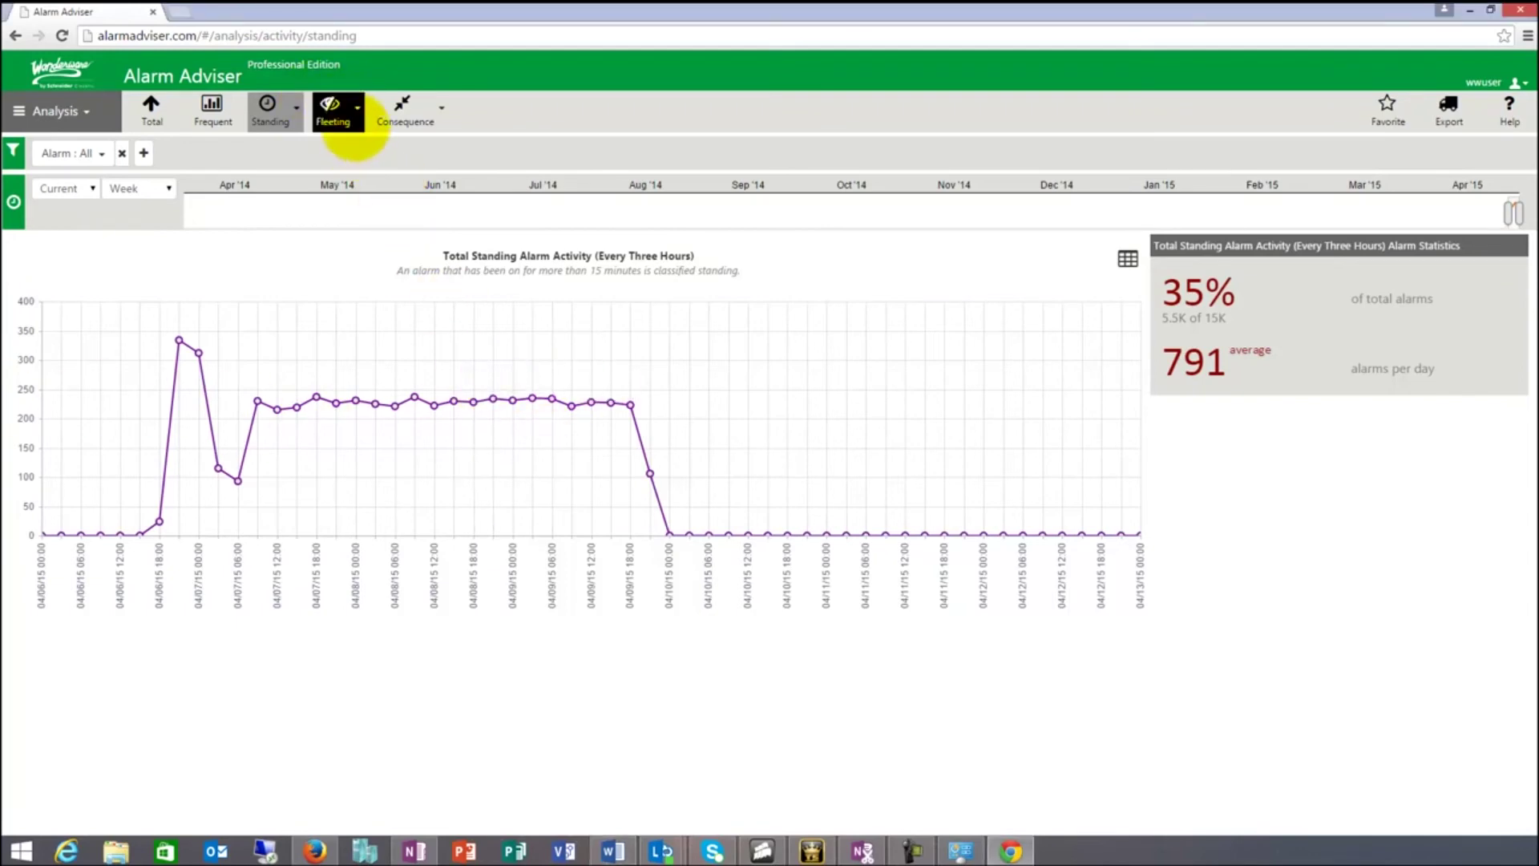
click(354, 112)
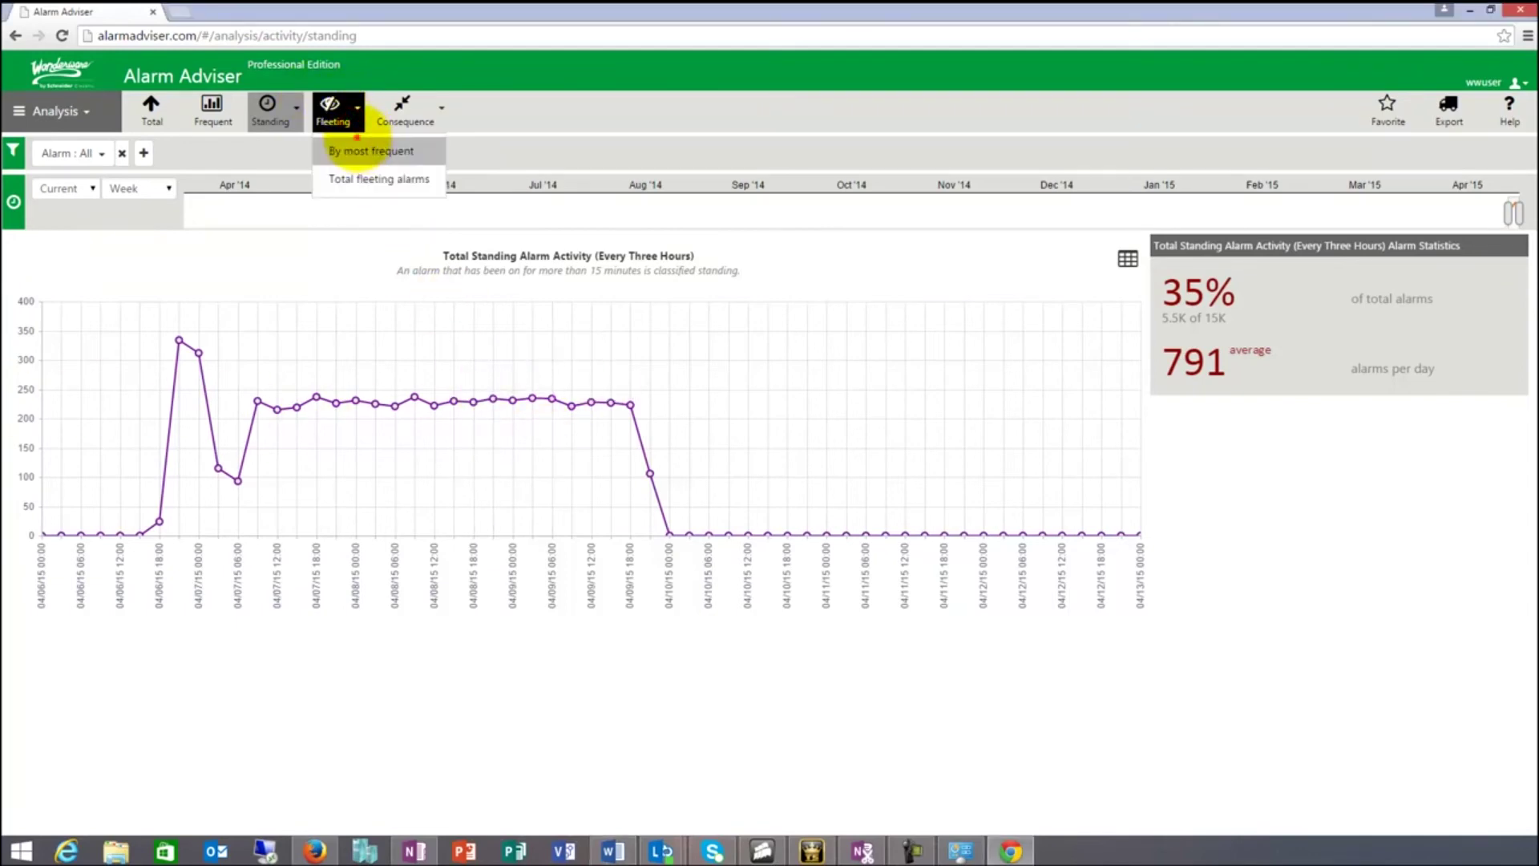
click(359, 149)
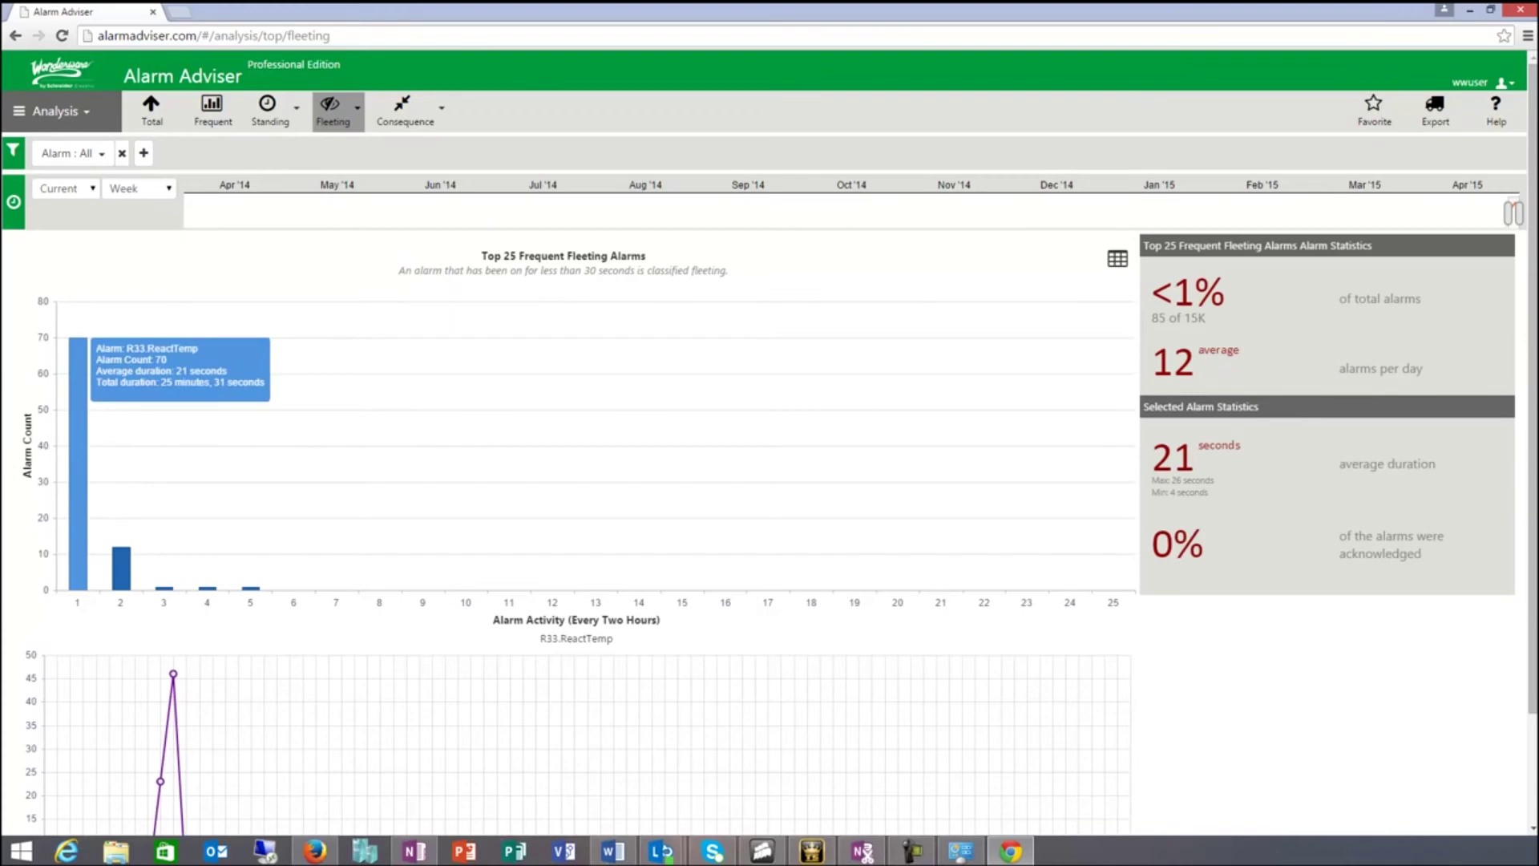
key(alt+Tab)
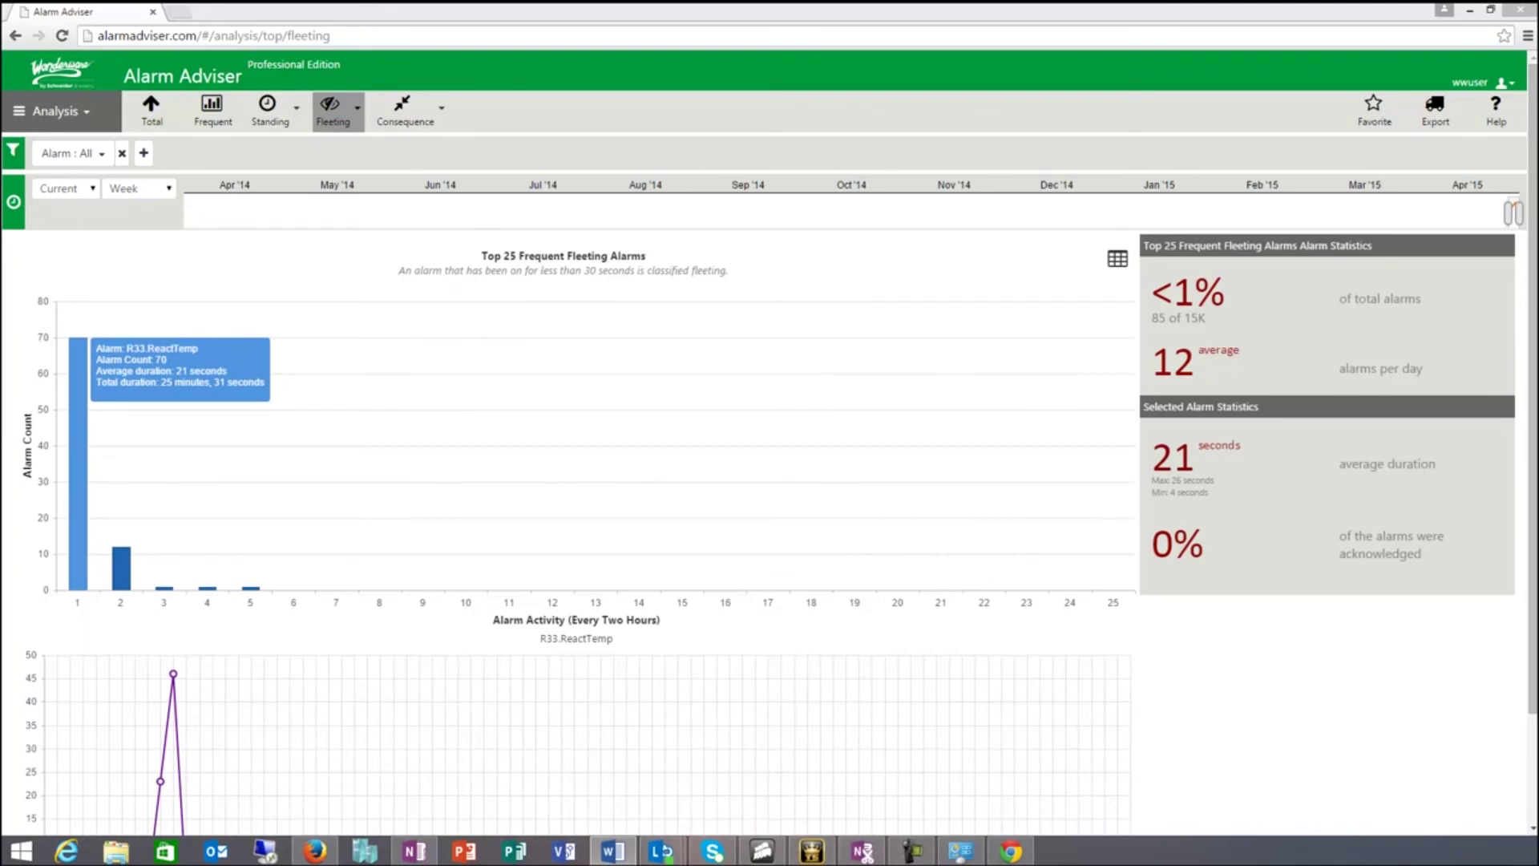
key(alt+Tab)
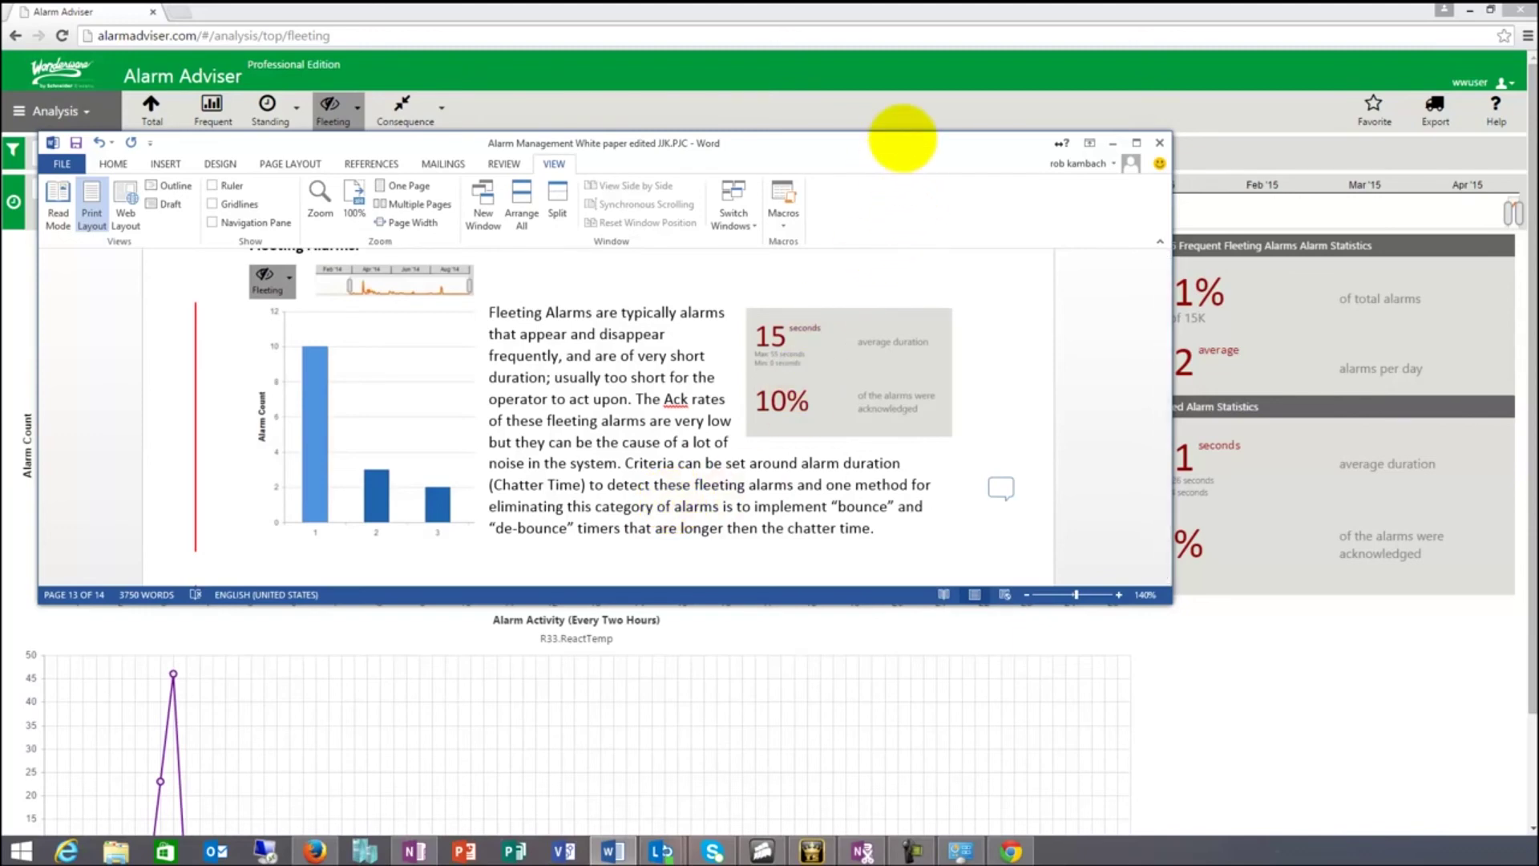
drag(901, 141, 478, 161)
click(902, 141)
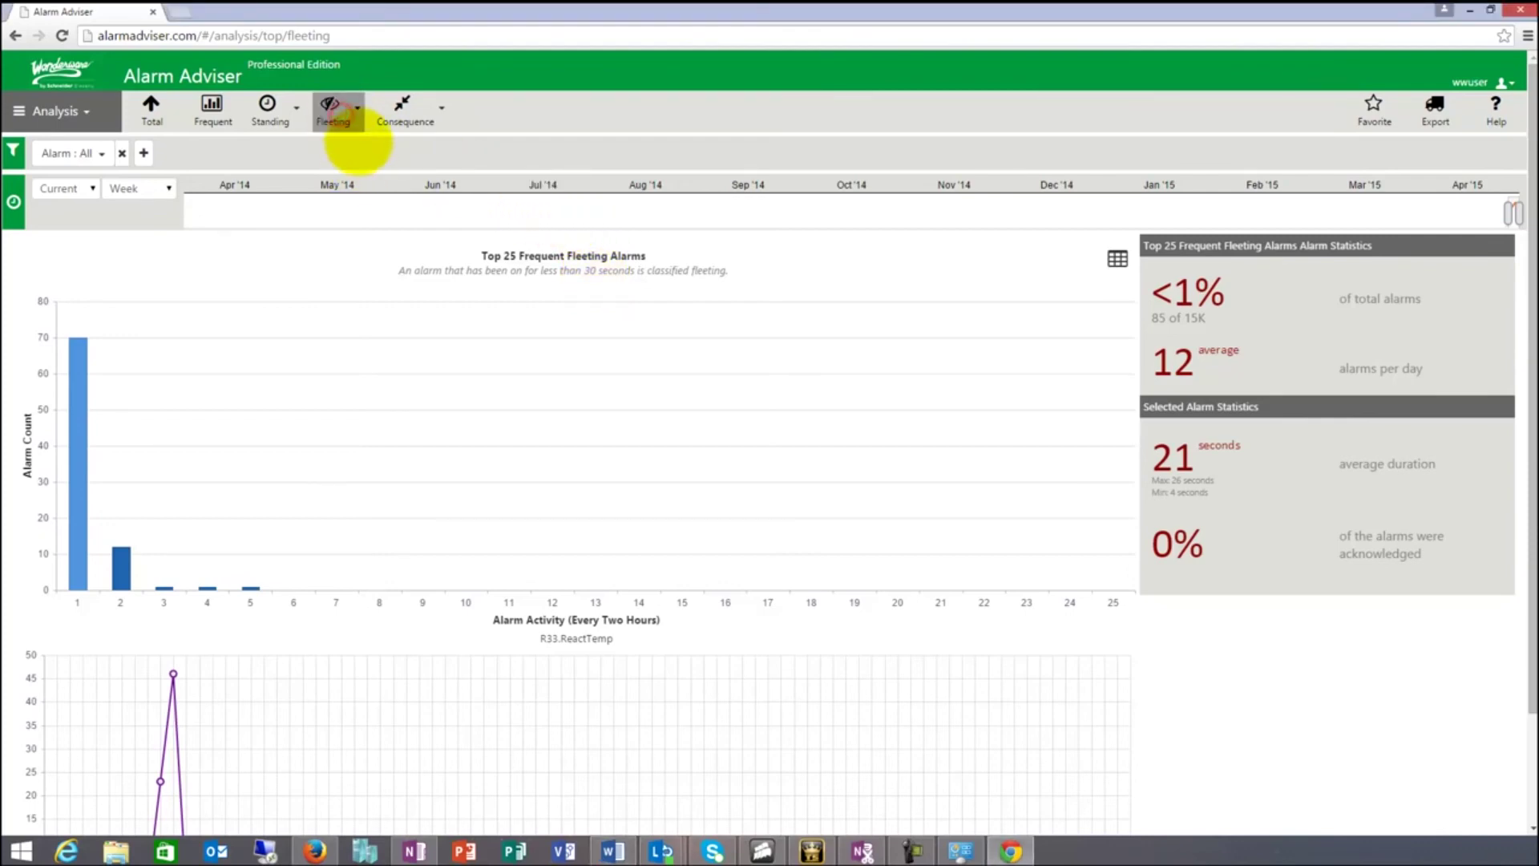
click(364, 118)
click(373, 178)
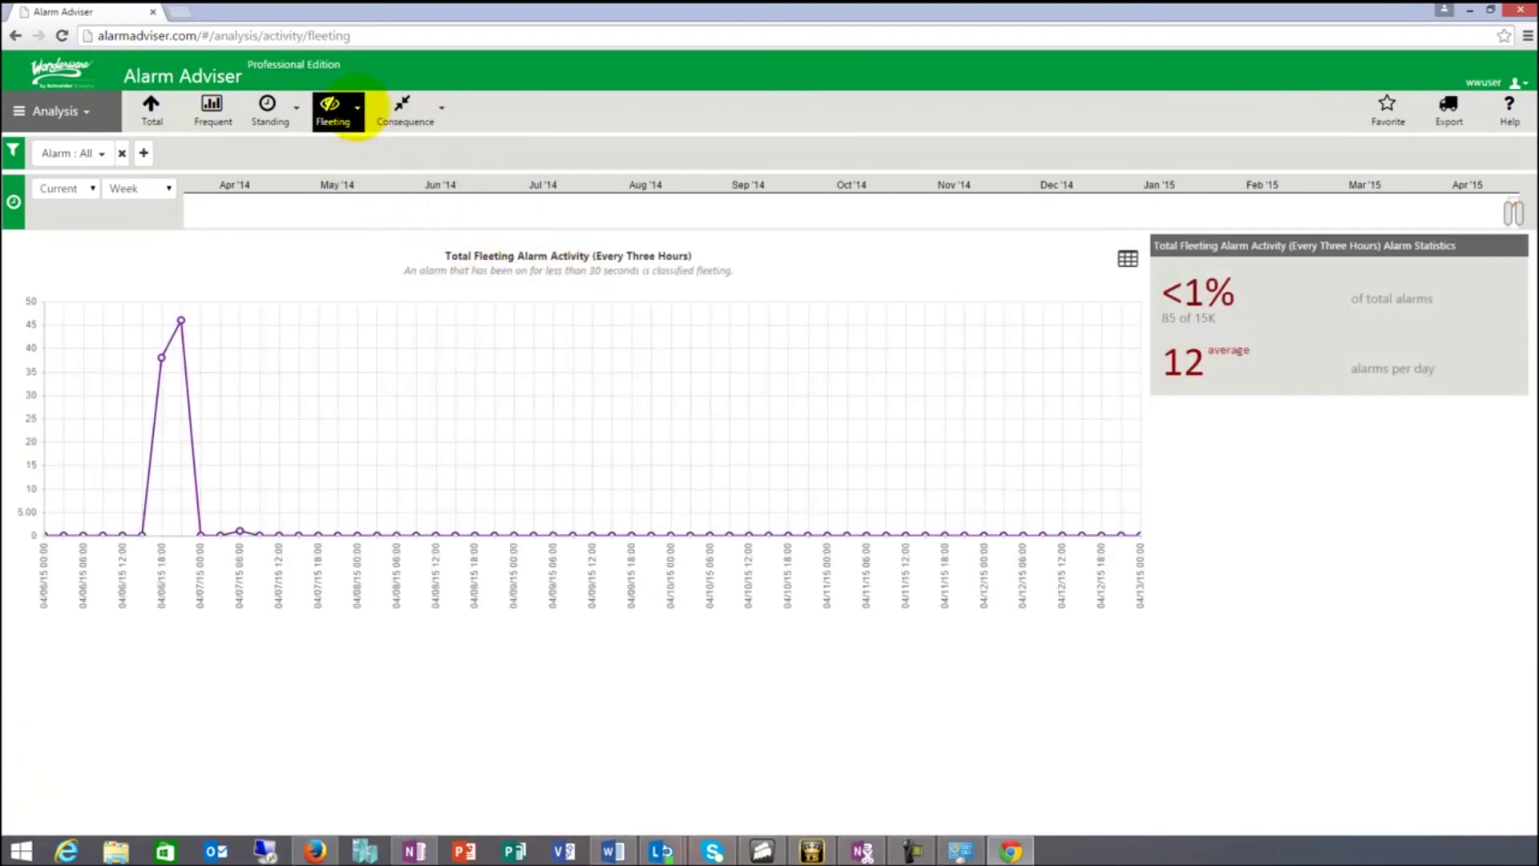
click(356, 107)
click(358, 149)
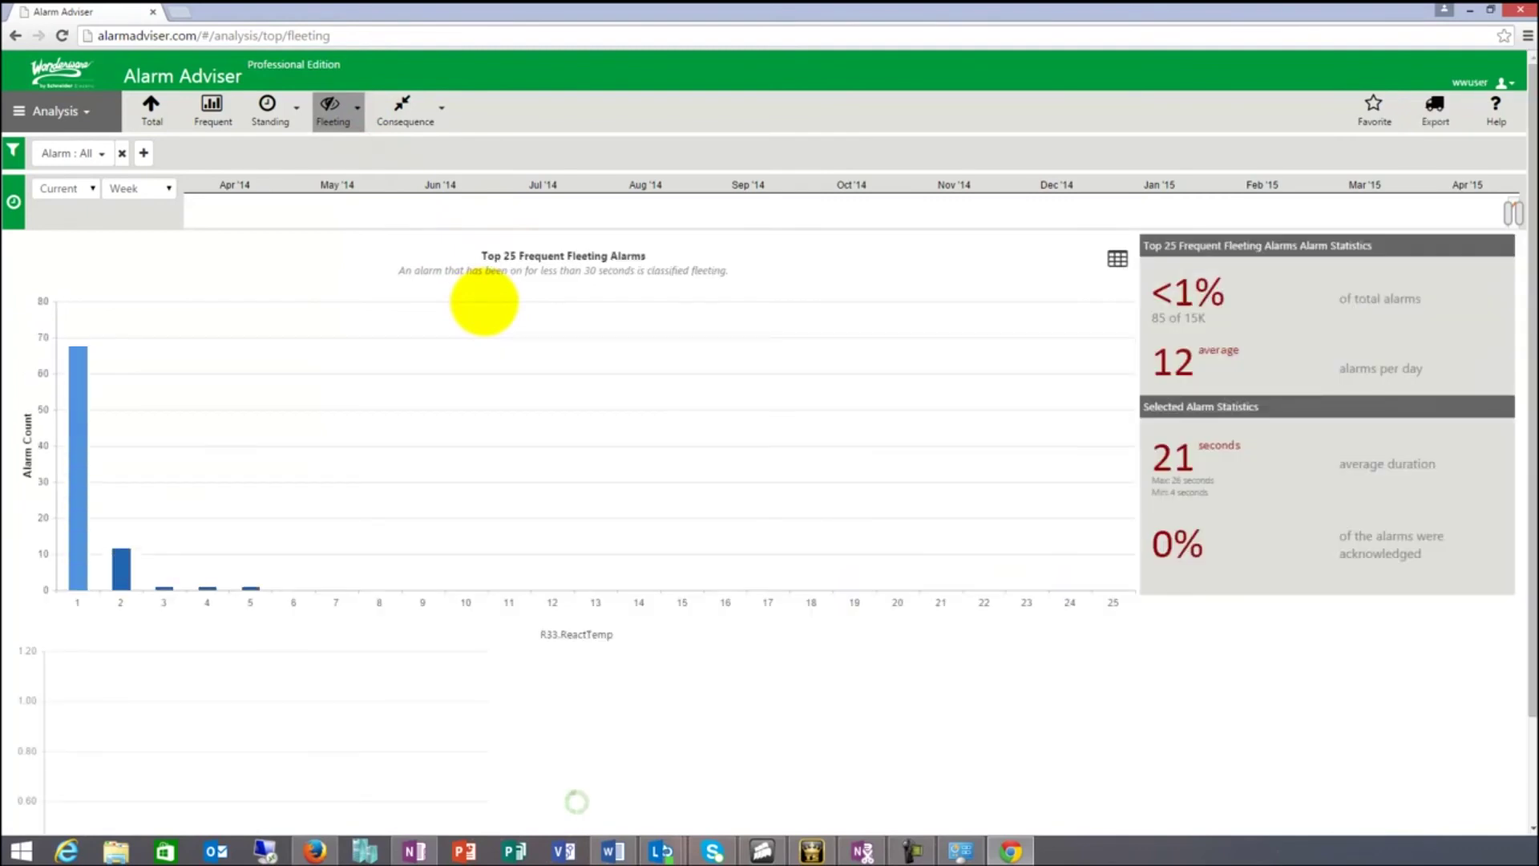
mouse_move(76, 522)
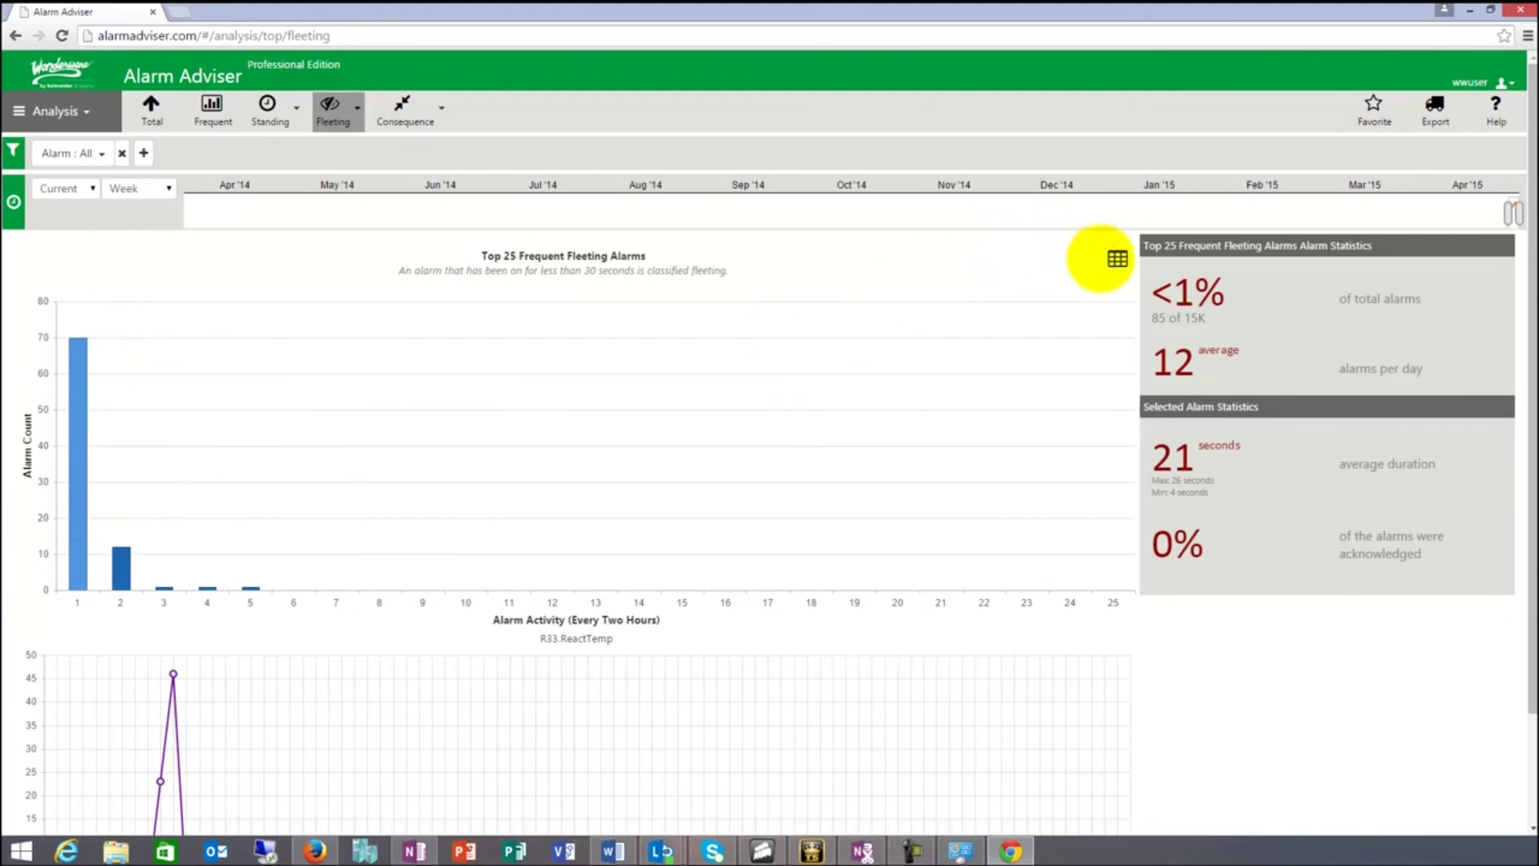
click(1115, 261)
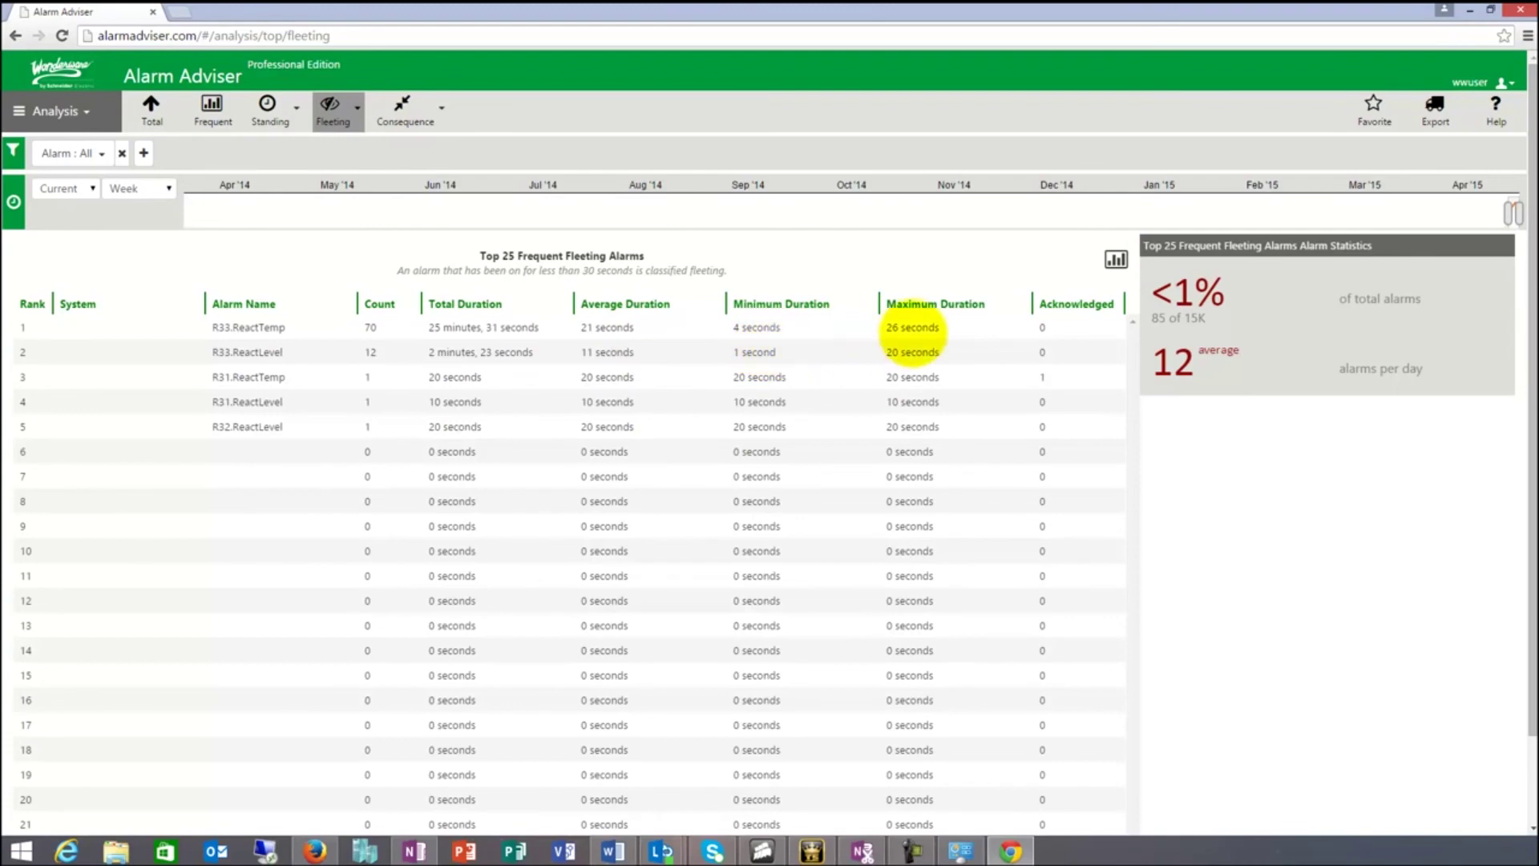
click(911, 332)
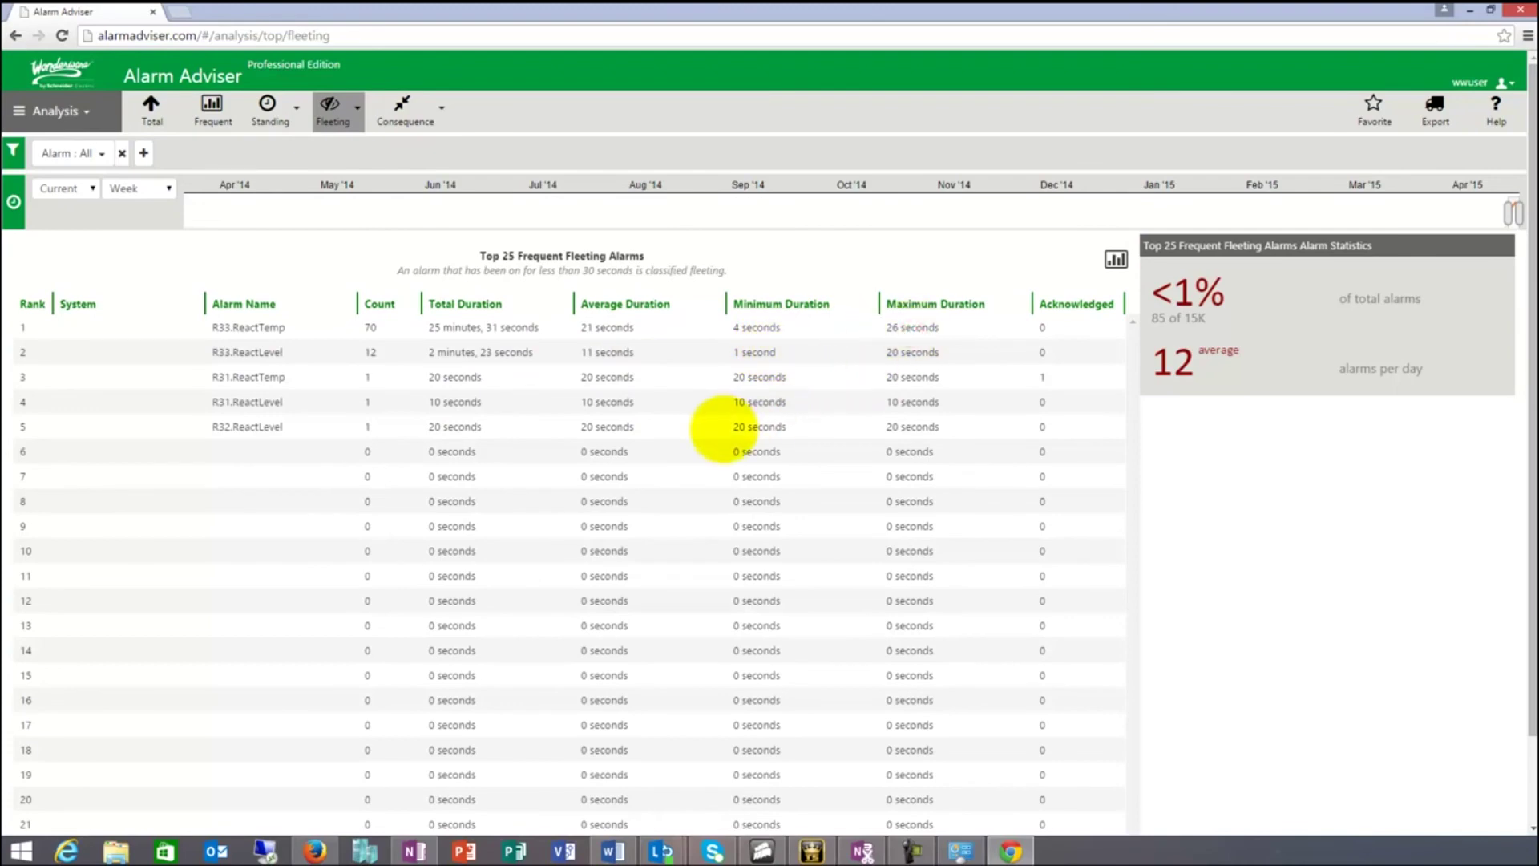
drag(1047, 375, 992, 401)
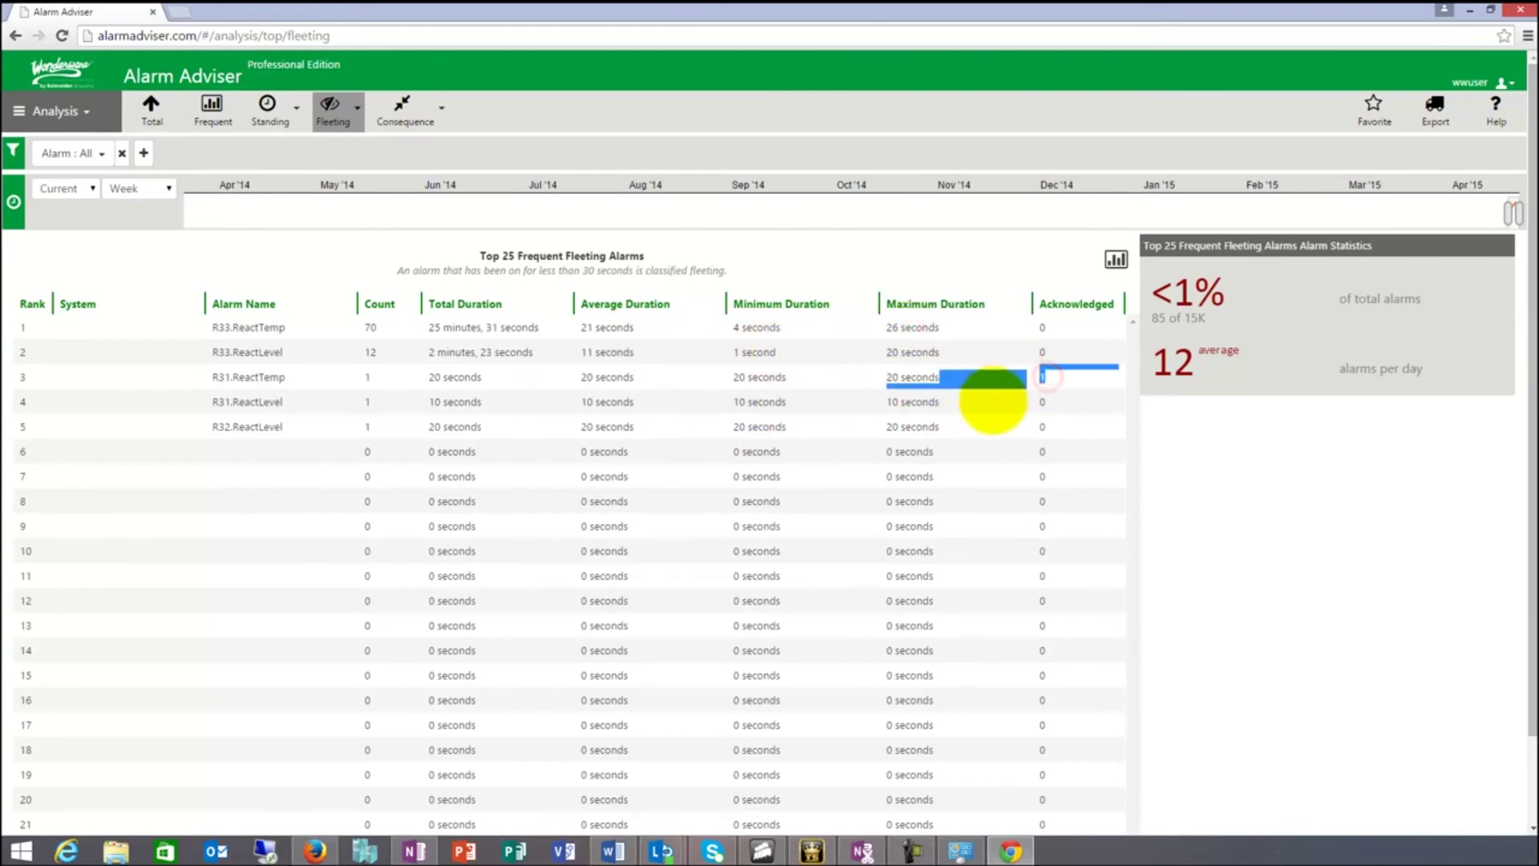
click(995, 398)
click(1114, 259)
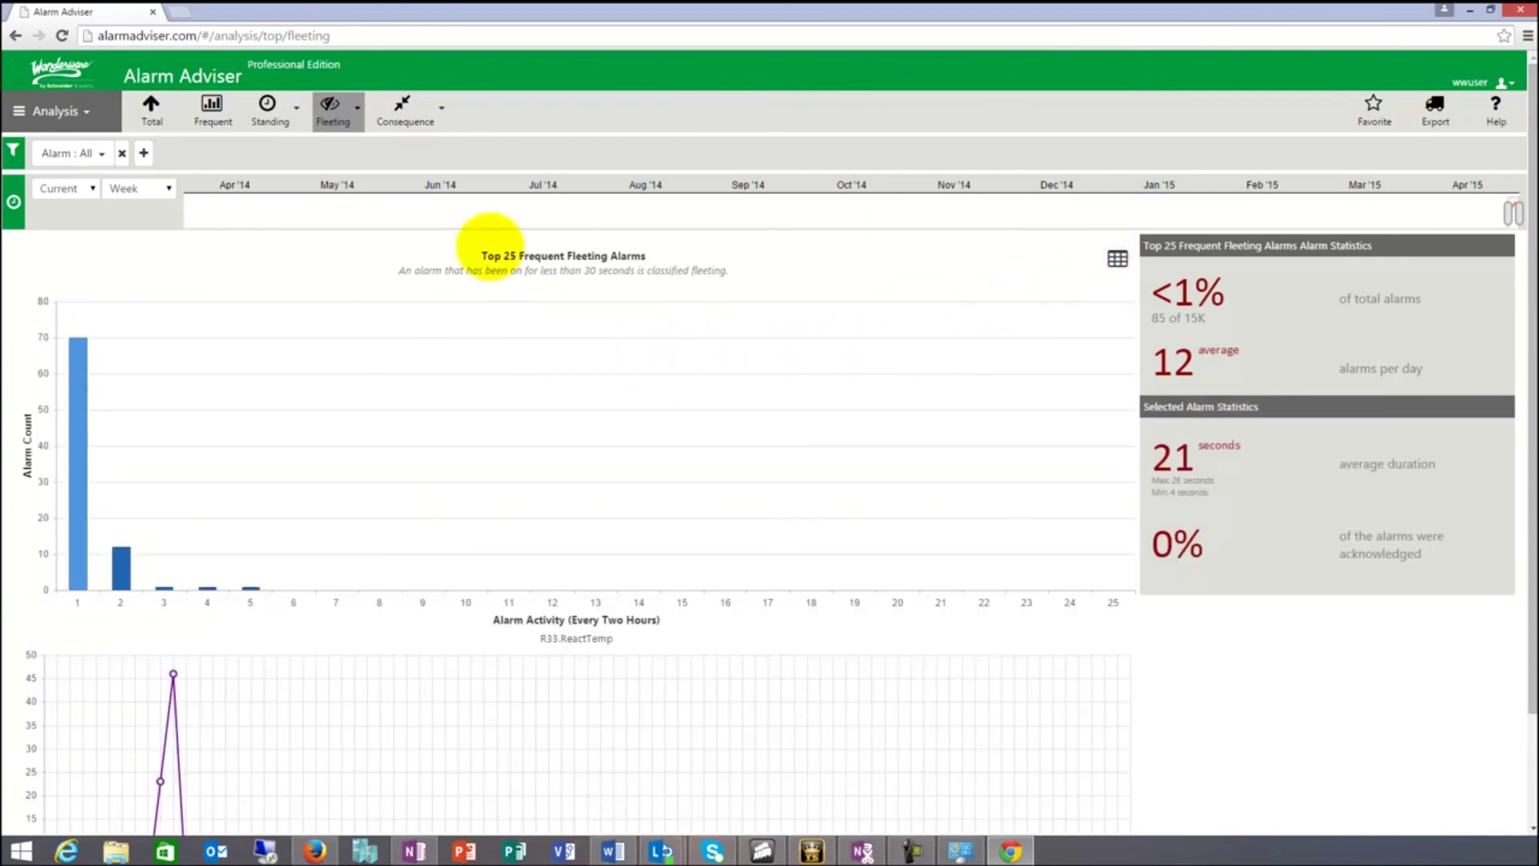
click(435, 120)
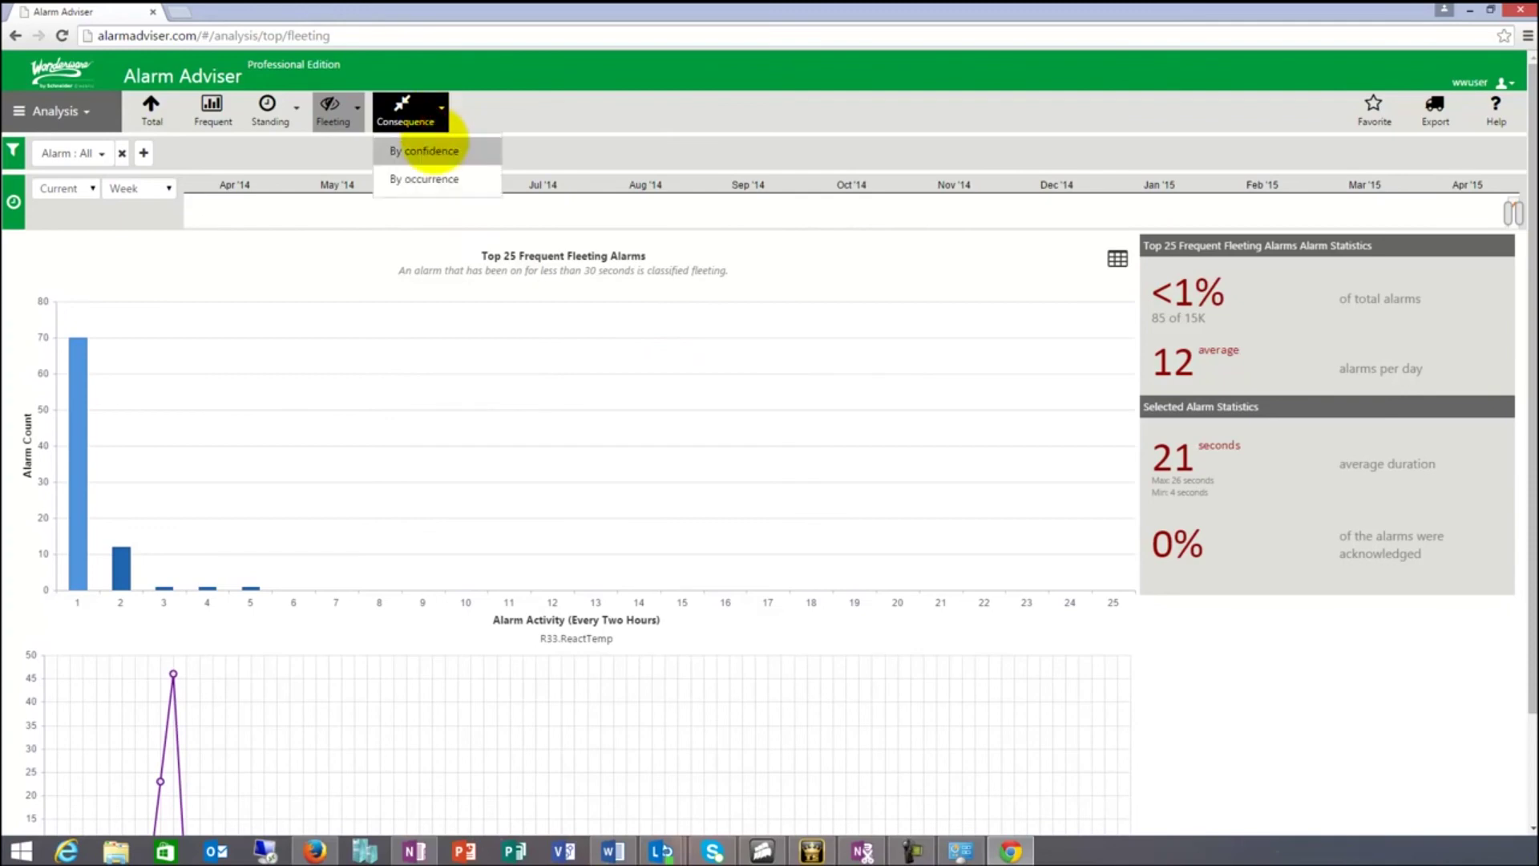
Rank consequential alarms by confidence, expand R31.ReactTemp, then re-rank them by occurrence
click(426, 149)
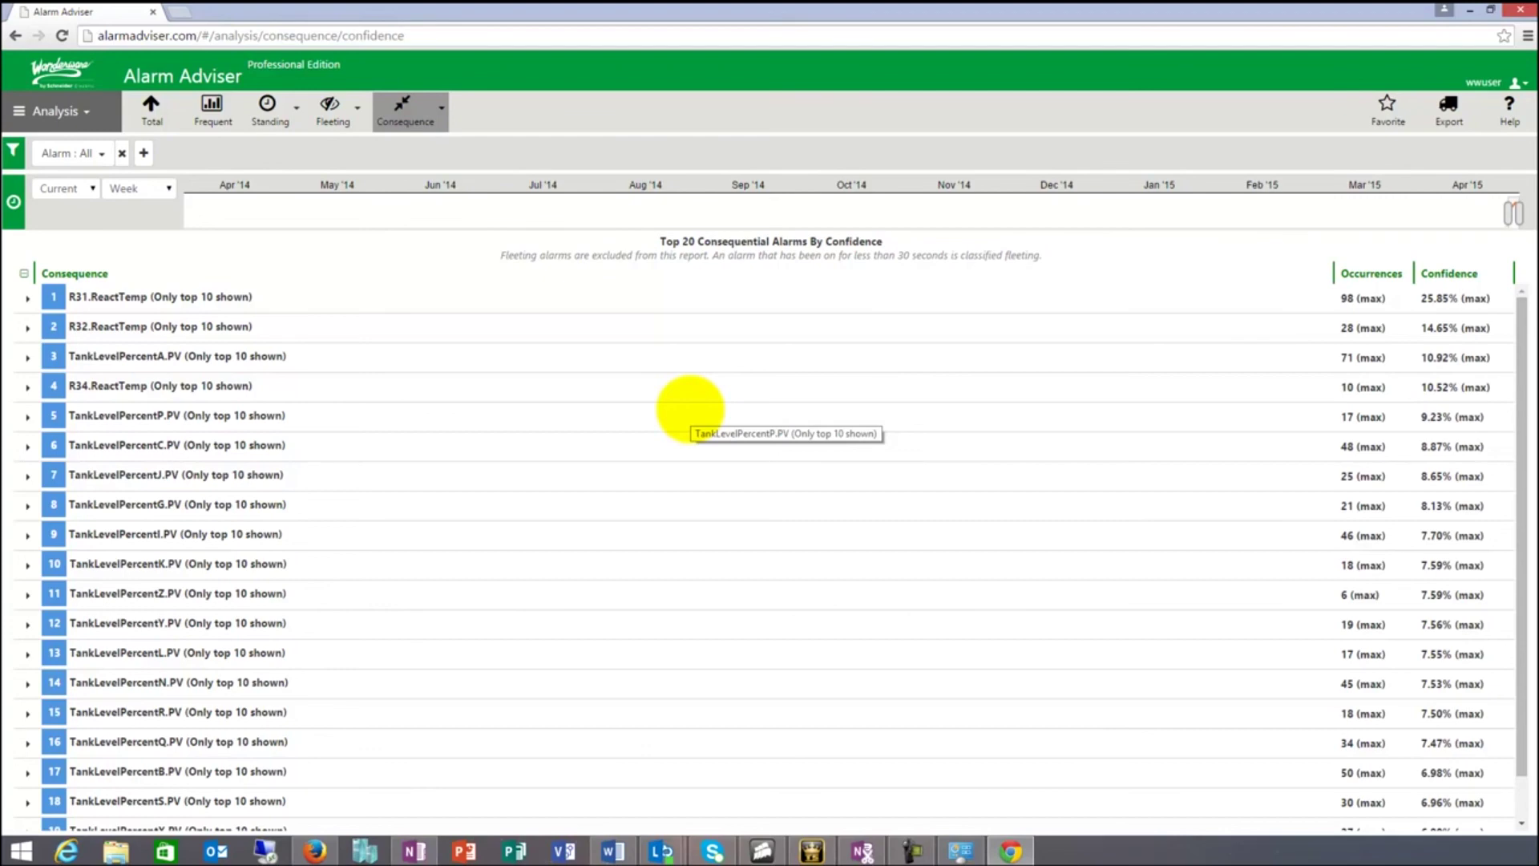
click(27, 299)
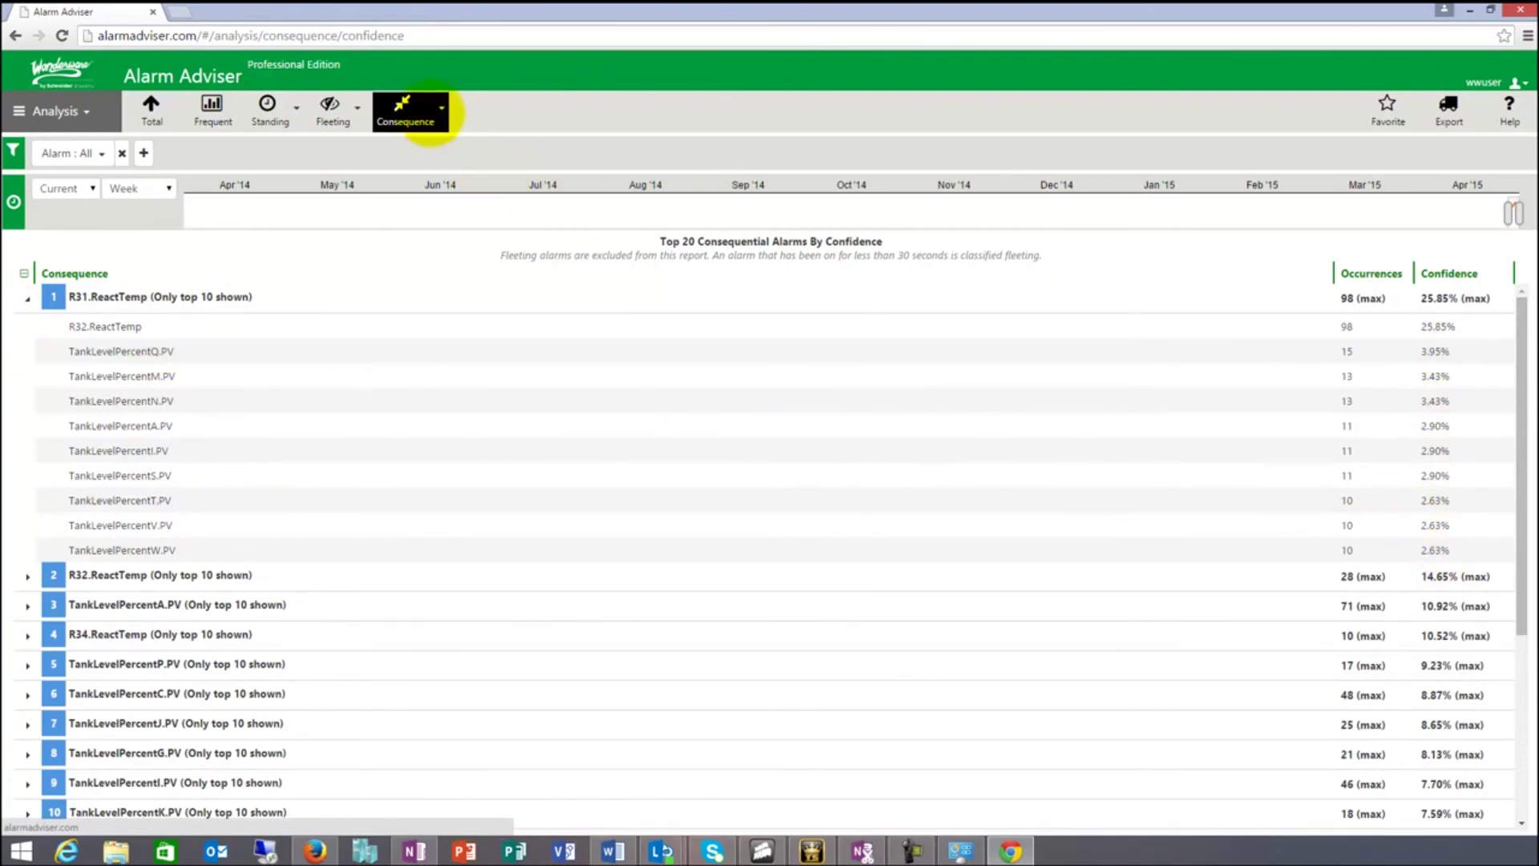
click(431, 112)
click(430, 176)
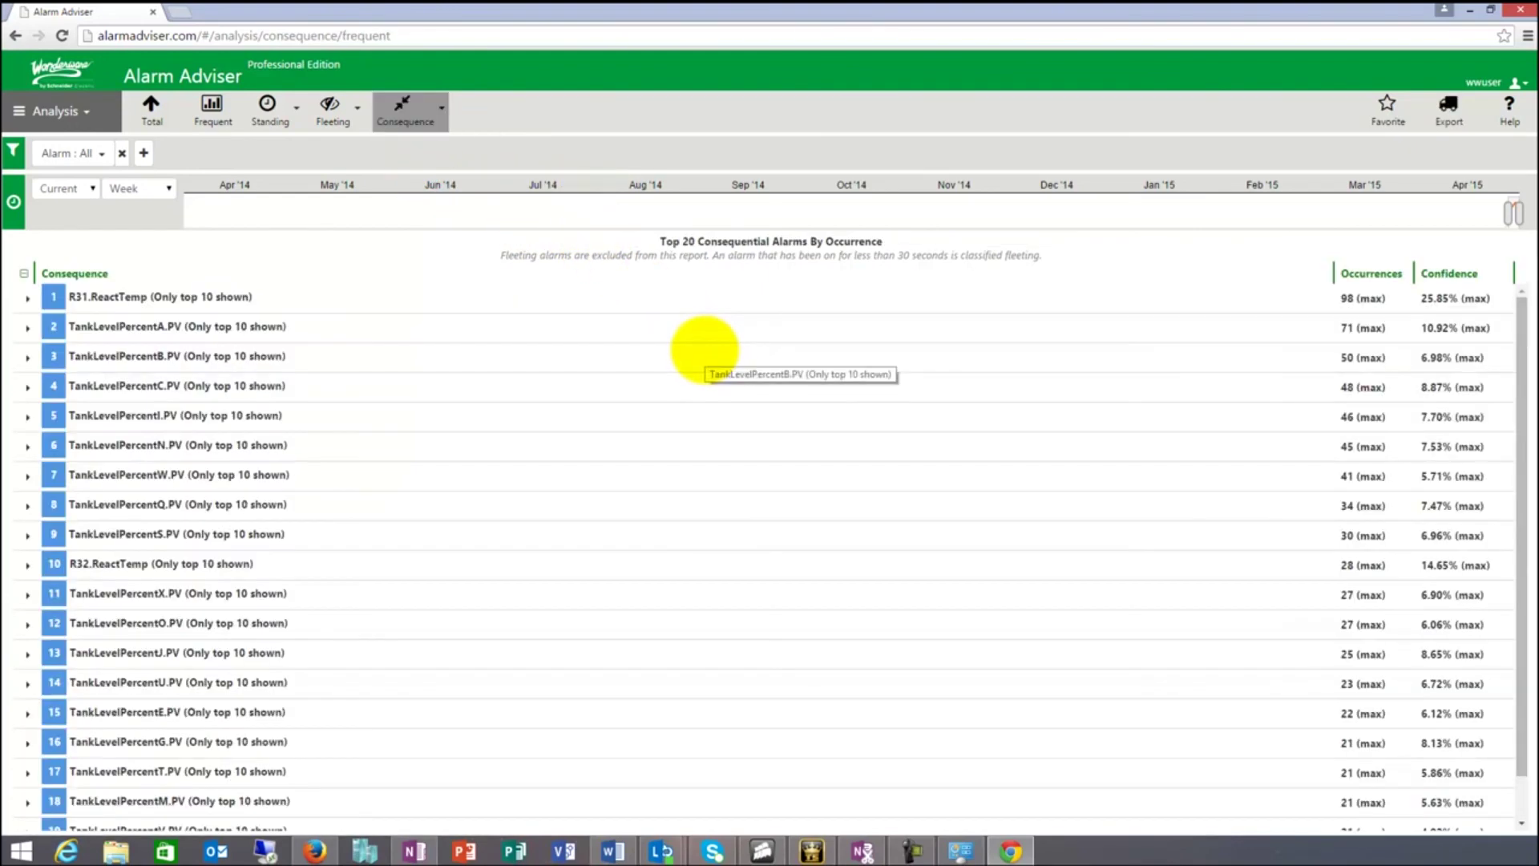
click(26, 298)
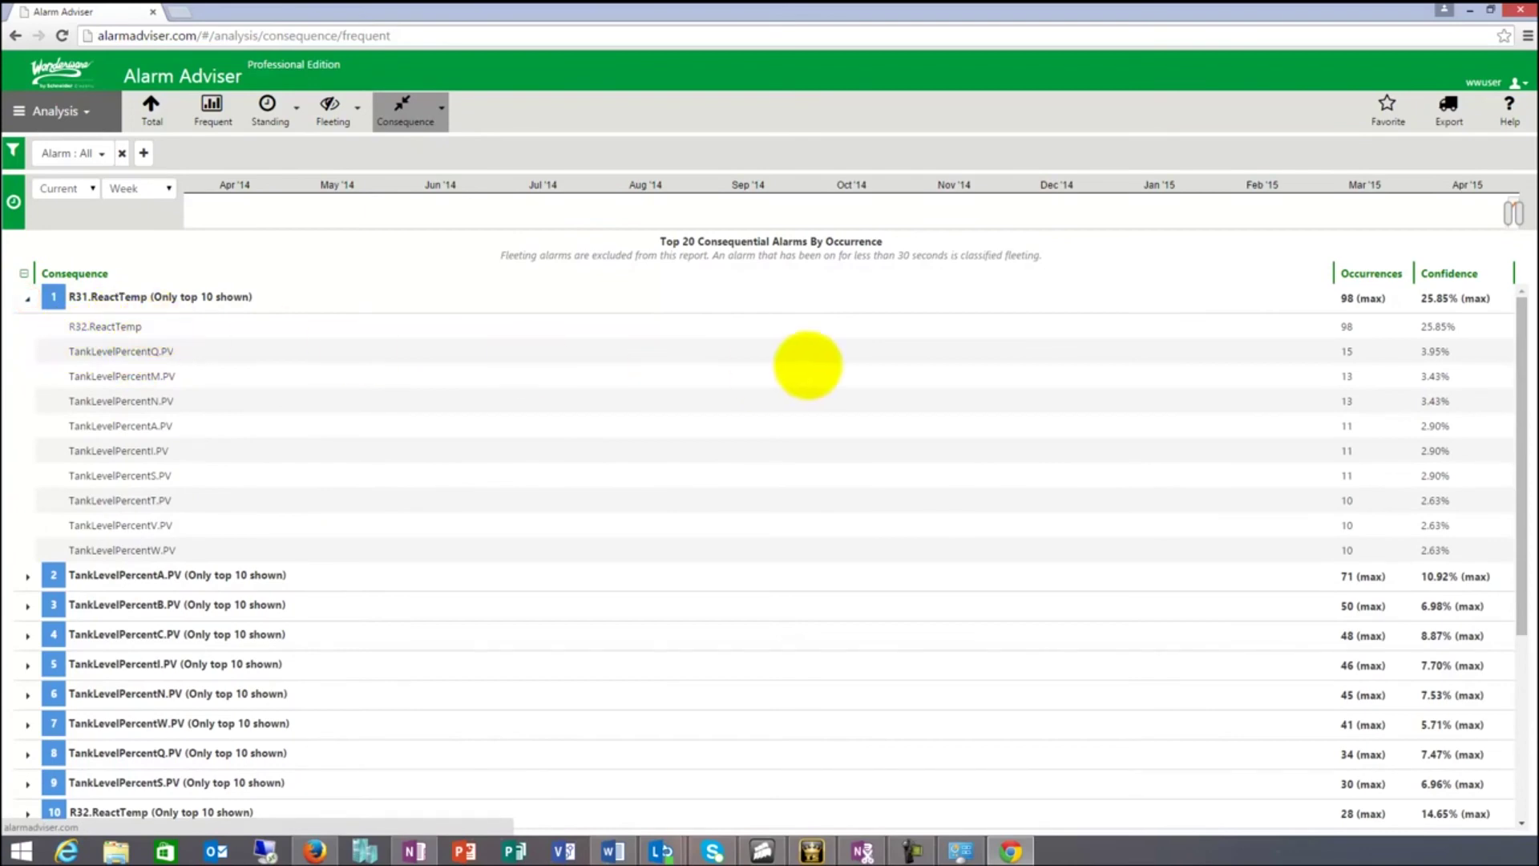
double_click(1365, 353)
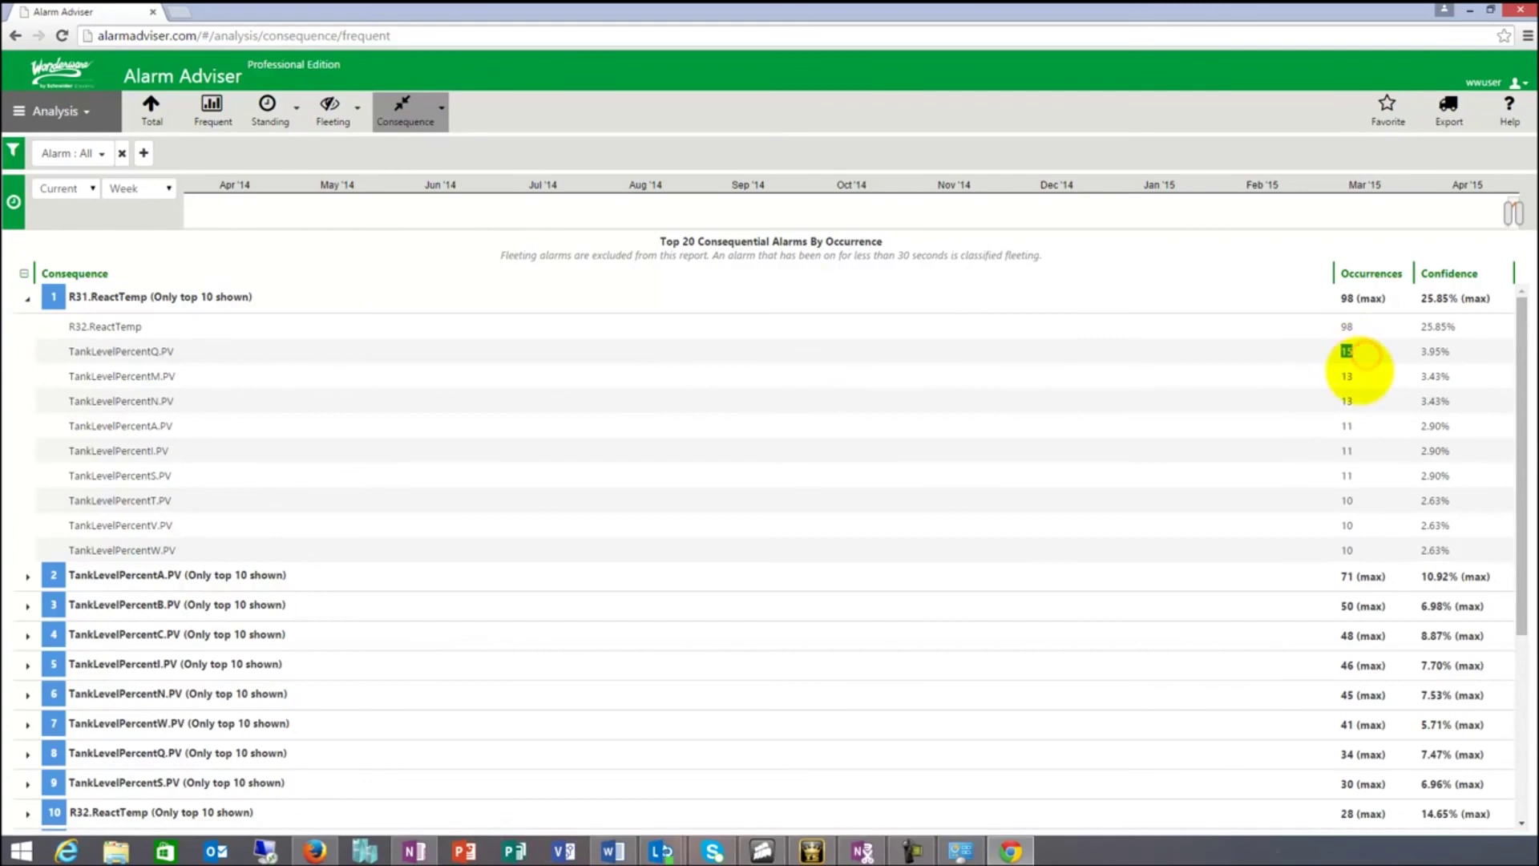
double_click(1352, 375)
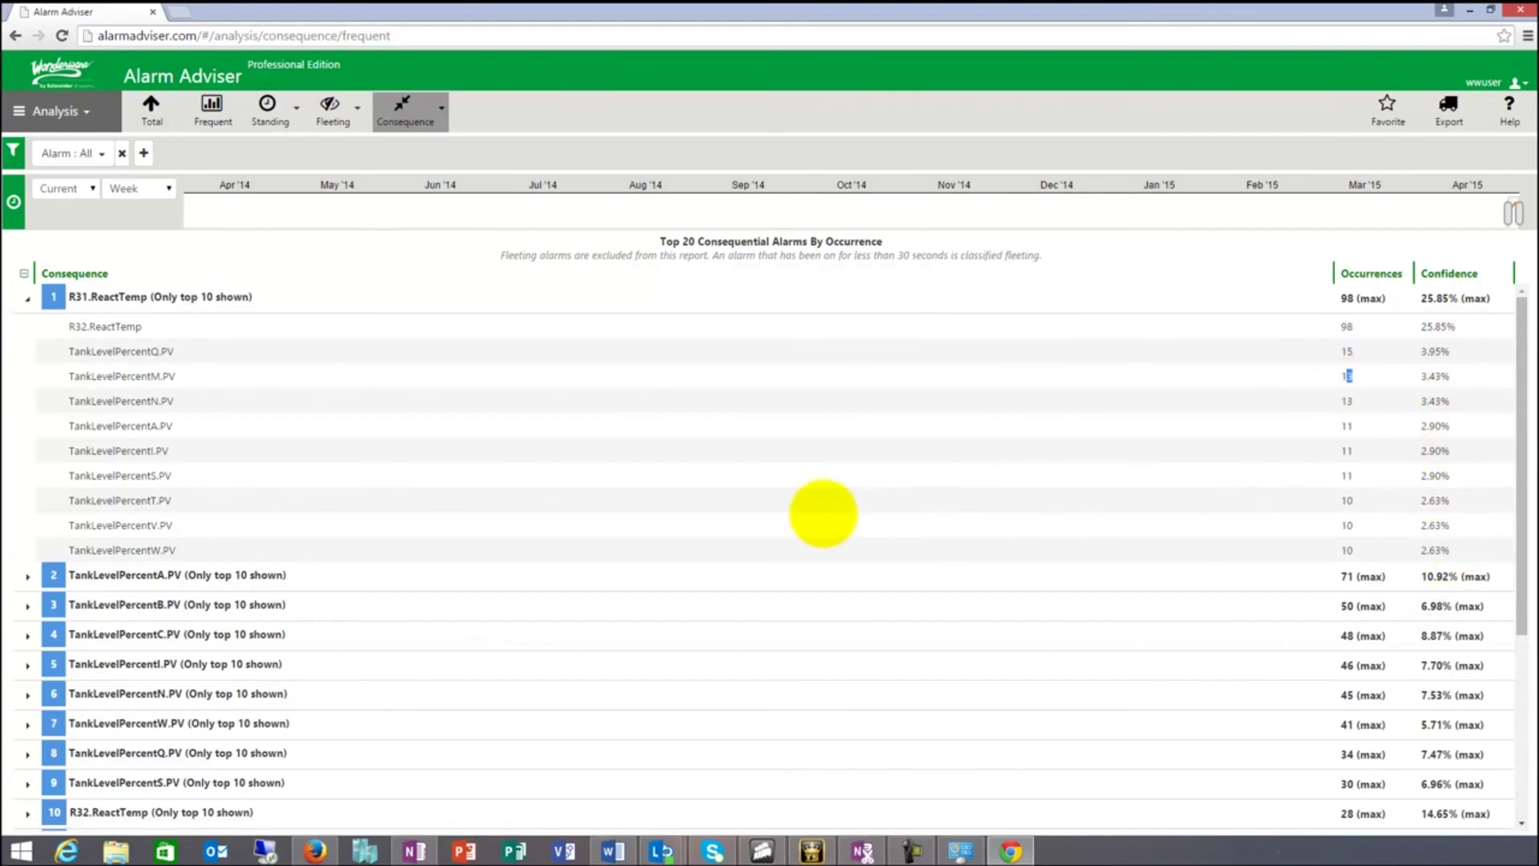
scroll(823, 513, down, 3)
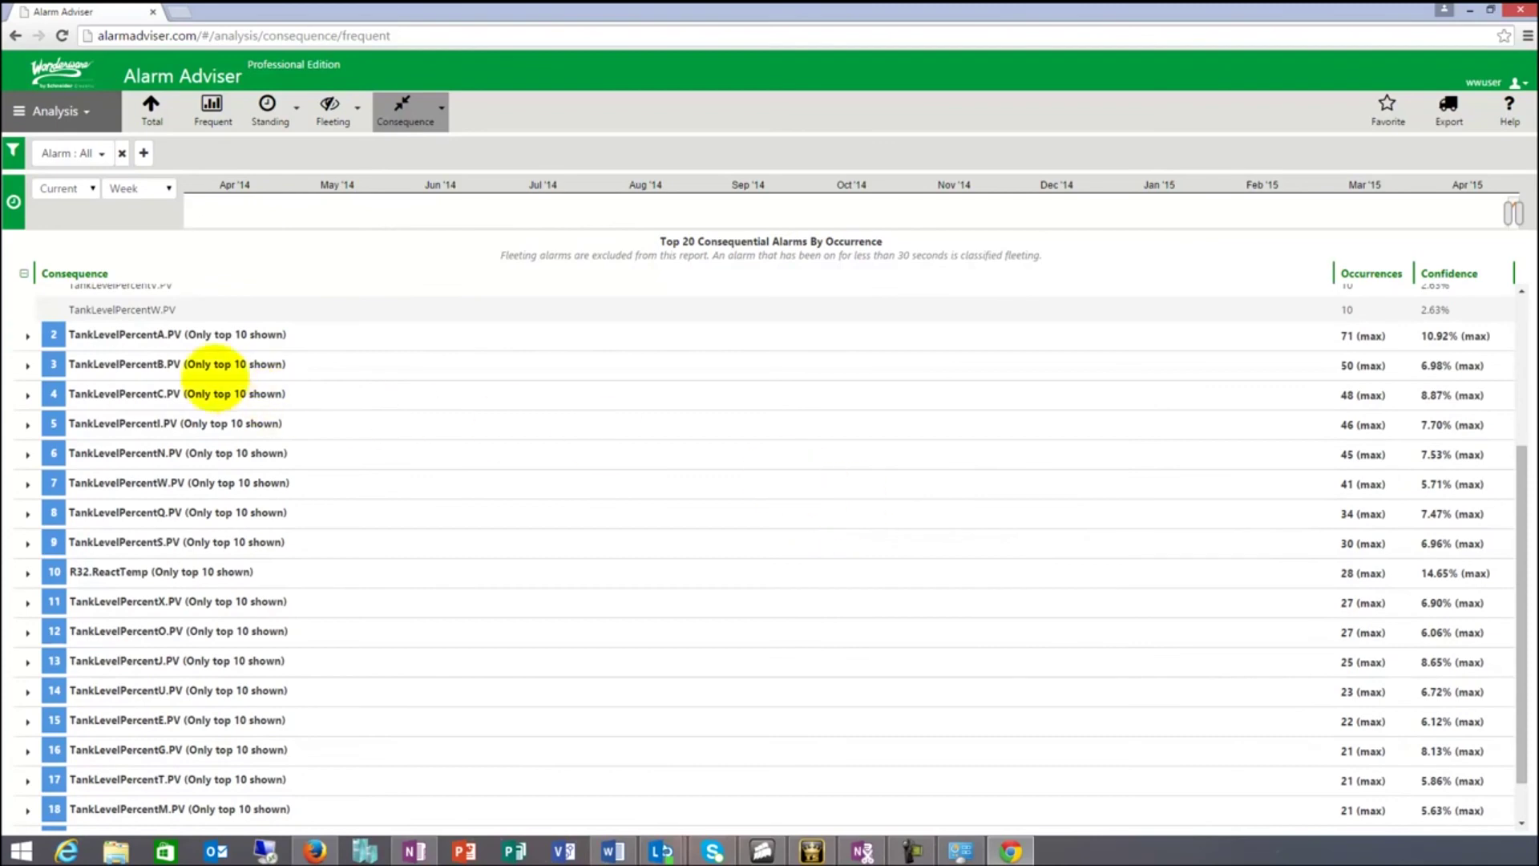
click(27, 365)
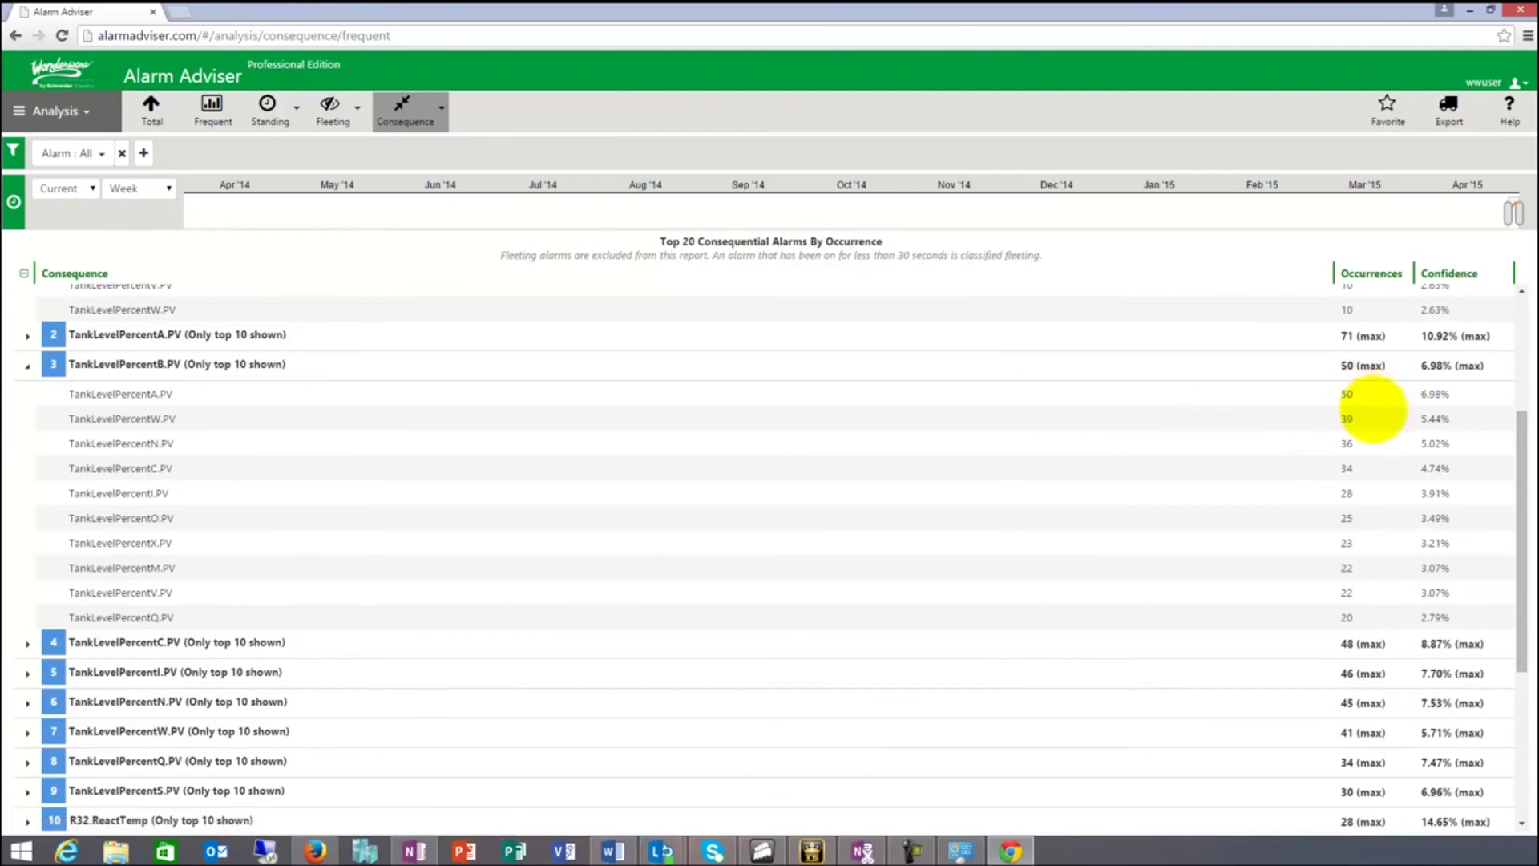
drag(1466, 420, 1373, 421)
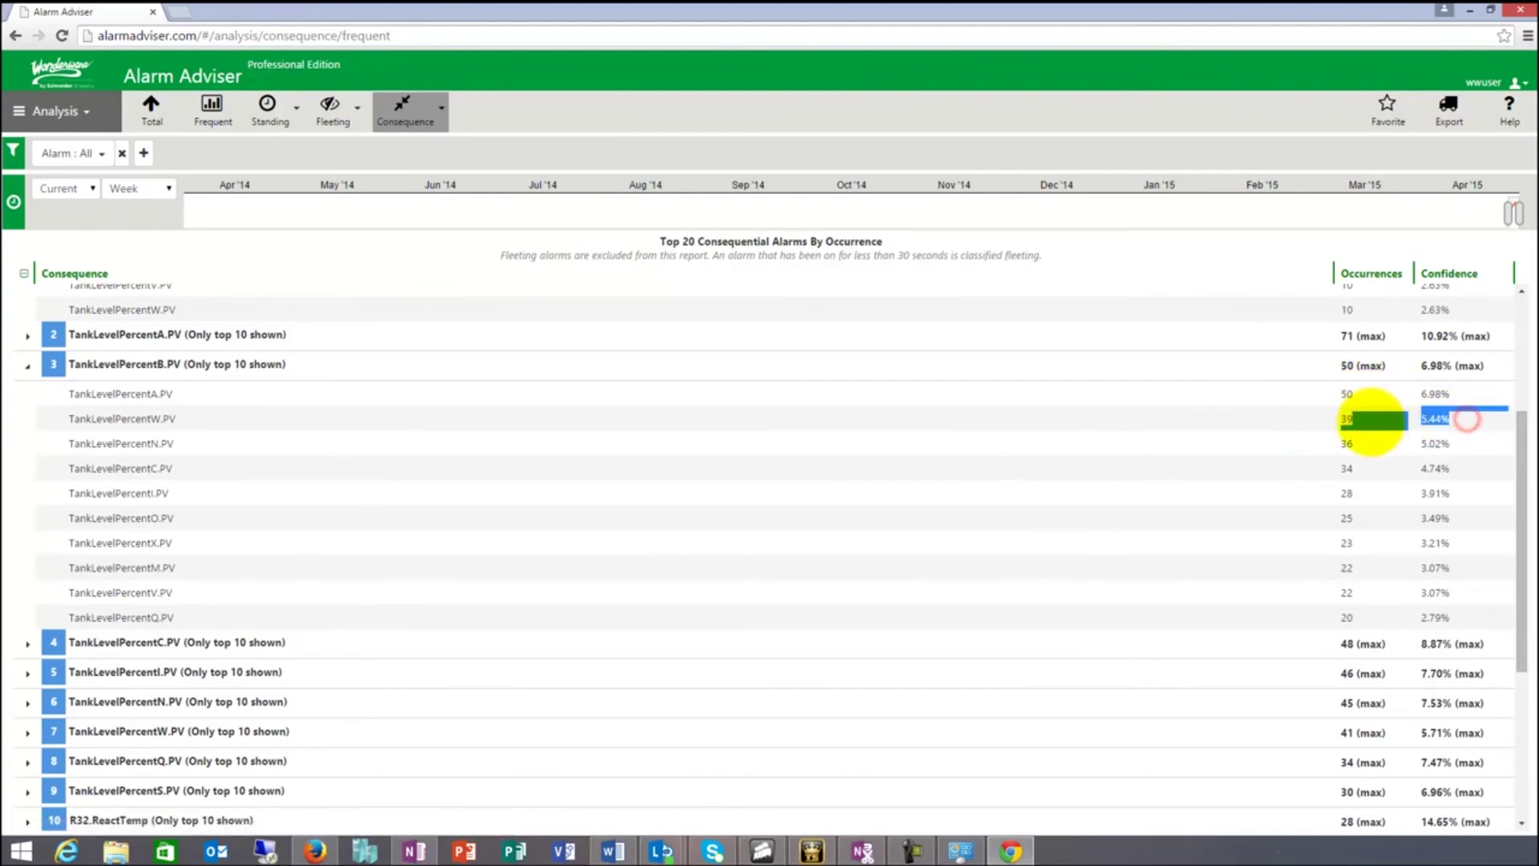
click(1371, 421)
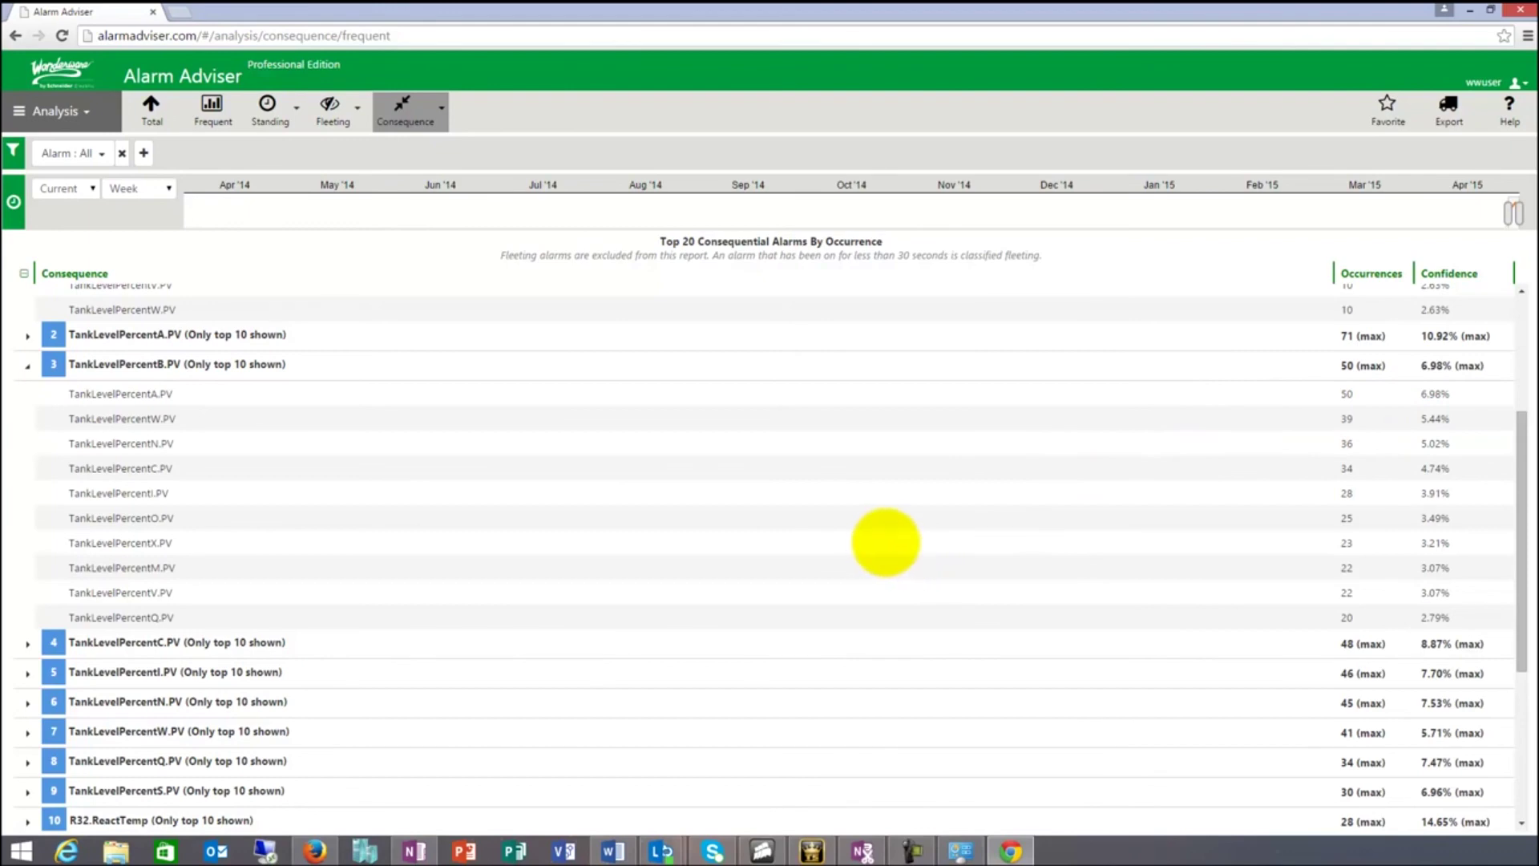
scroll(886, 542, up, 3)
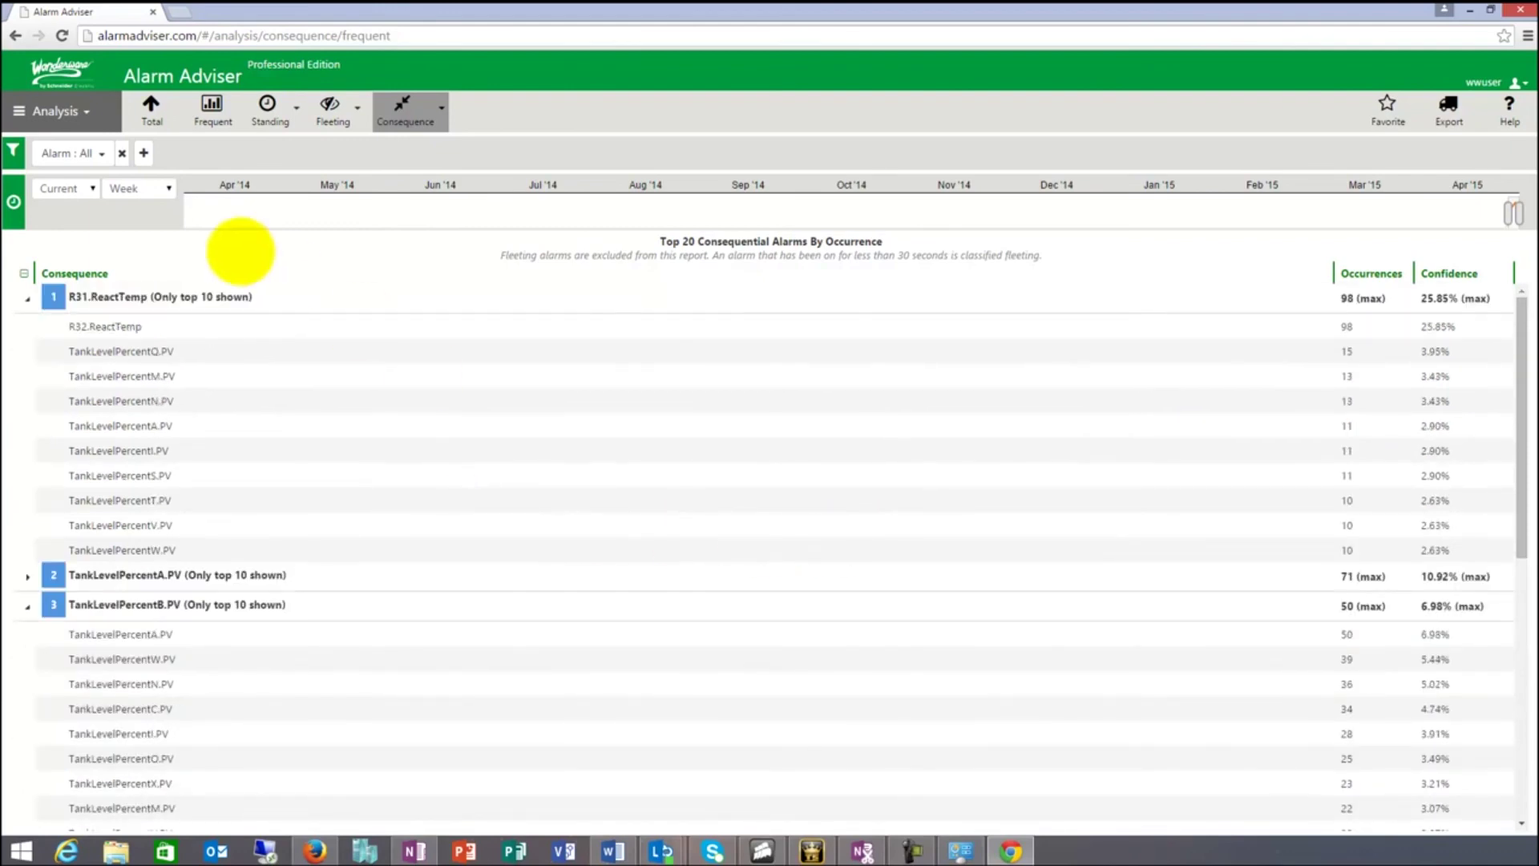
click(29, 298)
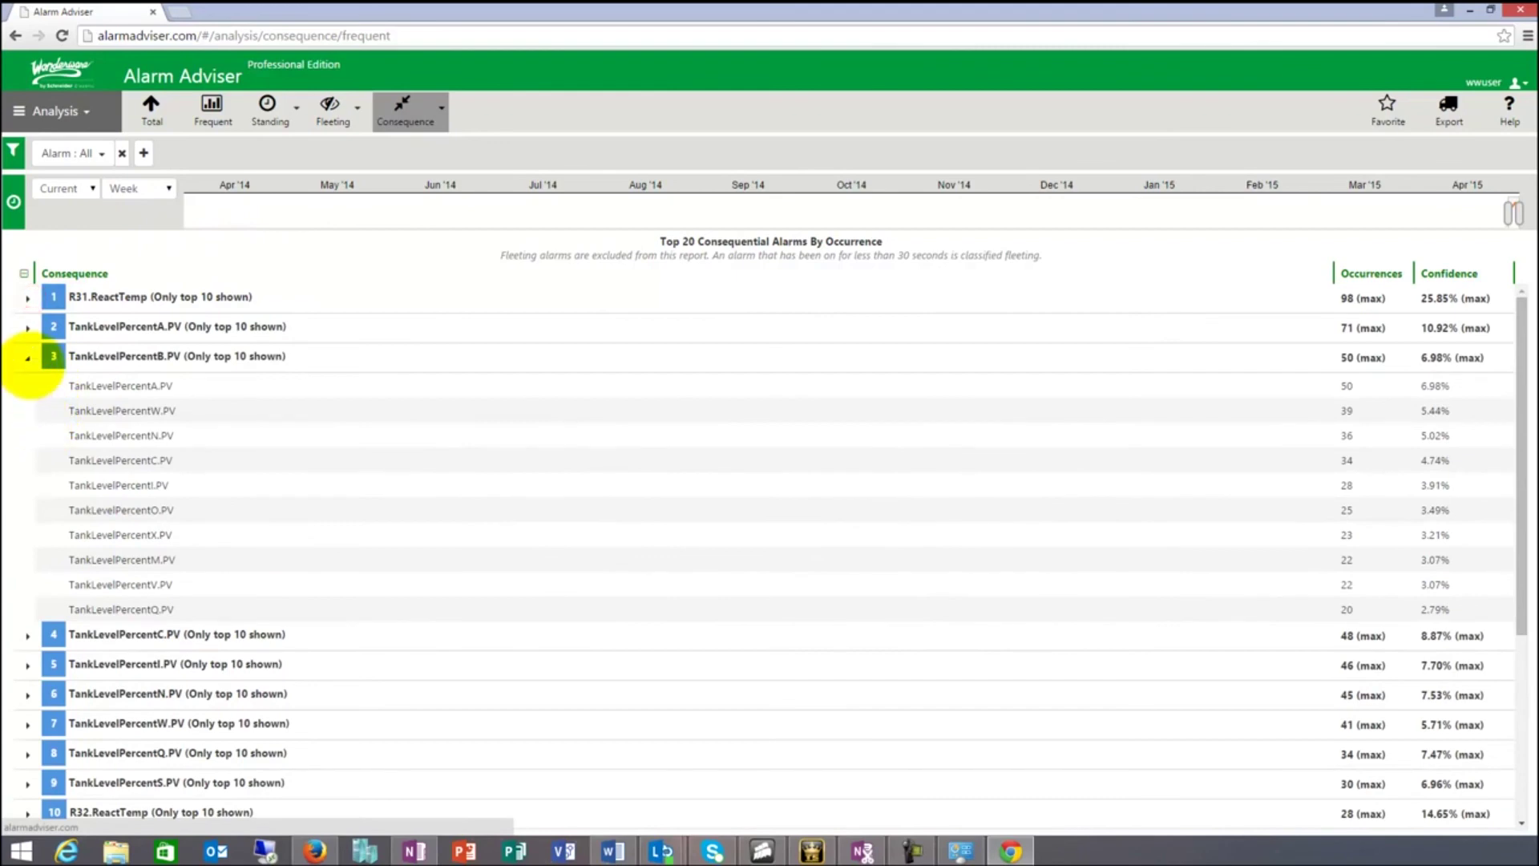
click(28, 358)
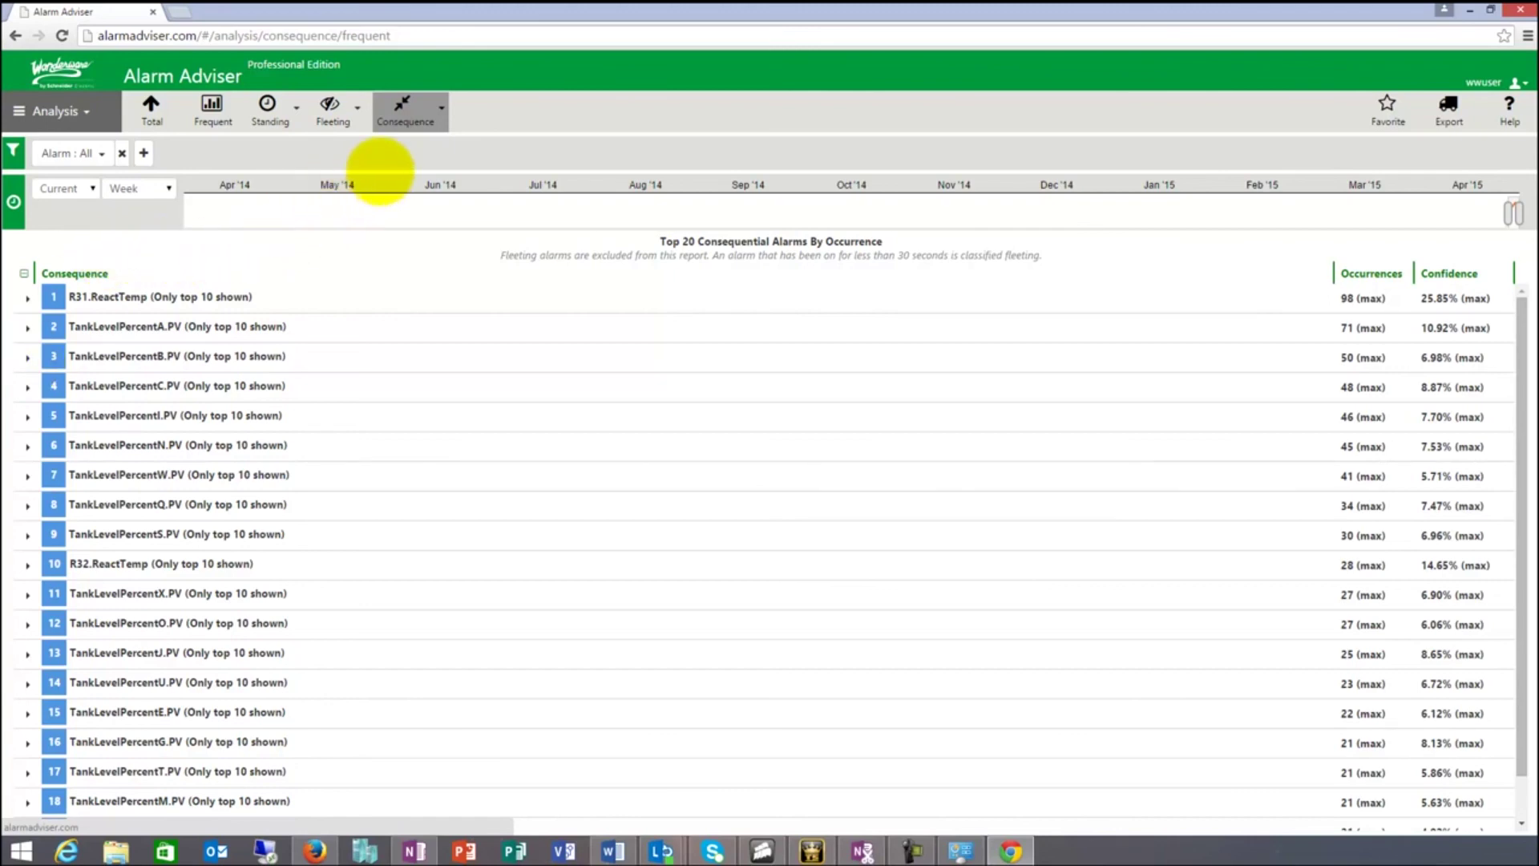
click(88, 111)
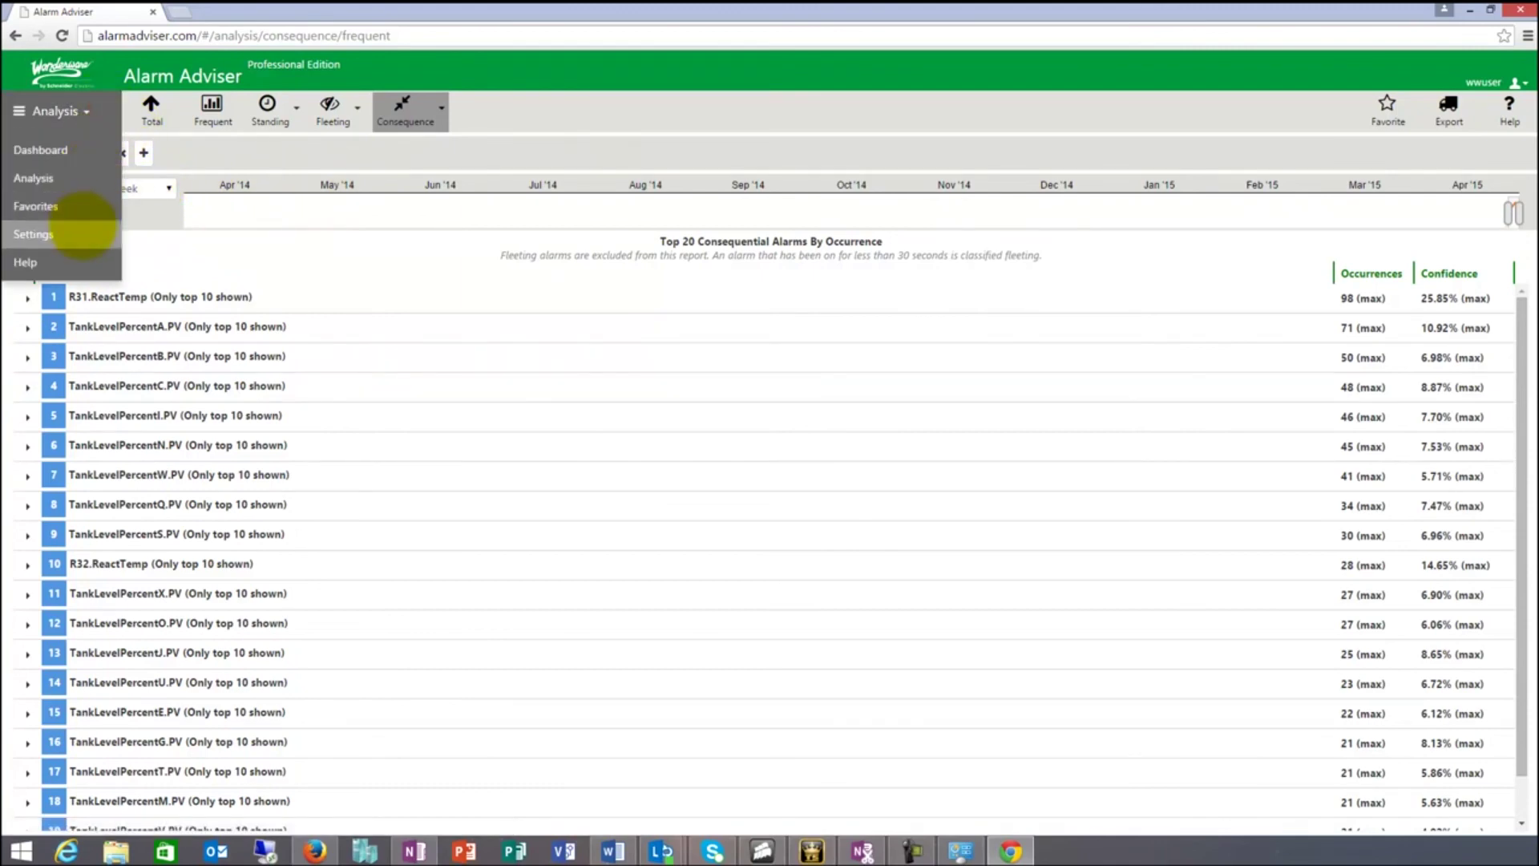
Leave the consequence report for the Dashboard page, passing through the general Settings page
click(32, 233)
click(70, 108)
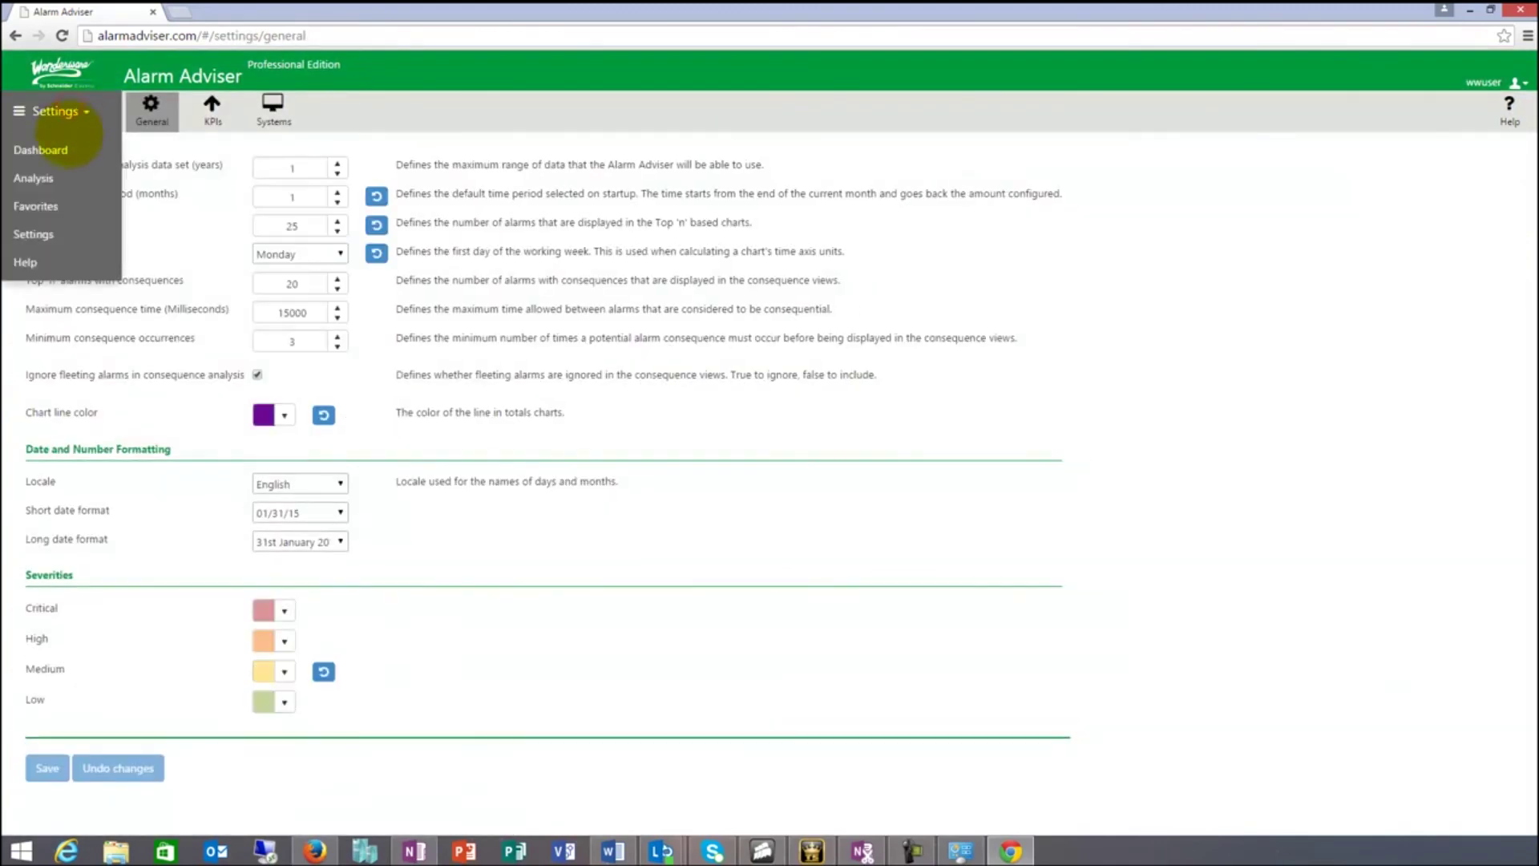
click(40, 150)
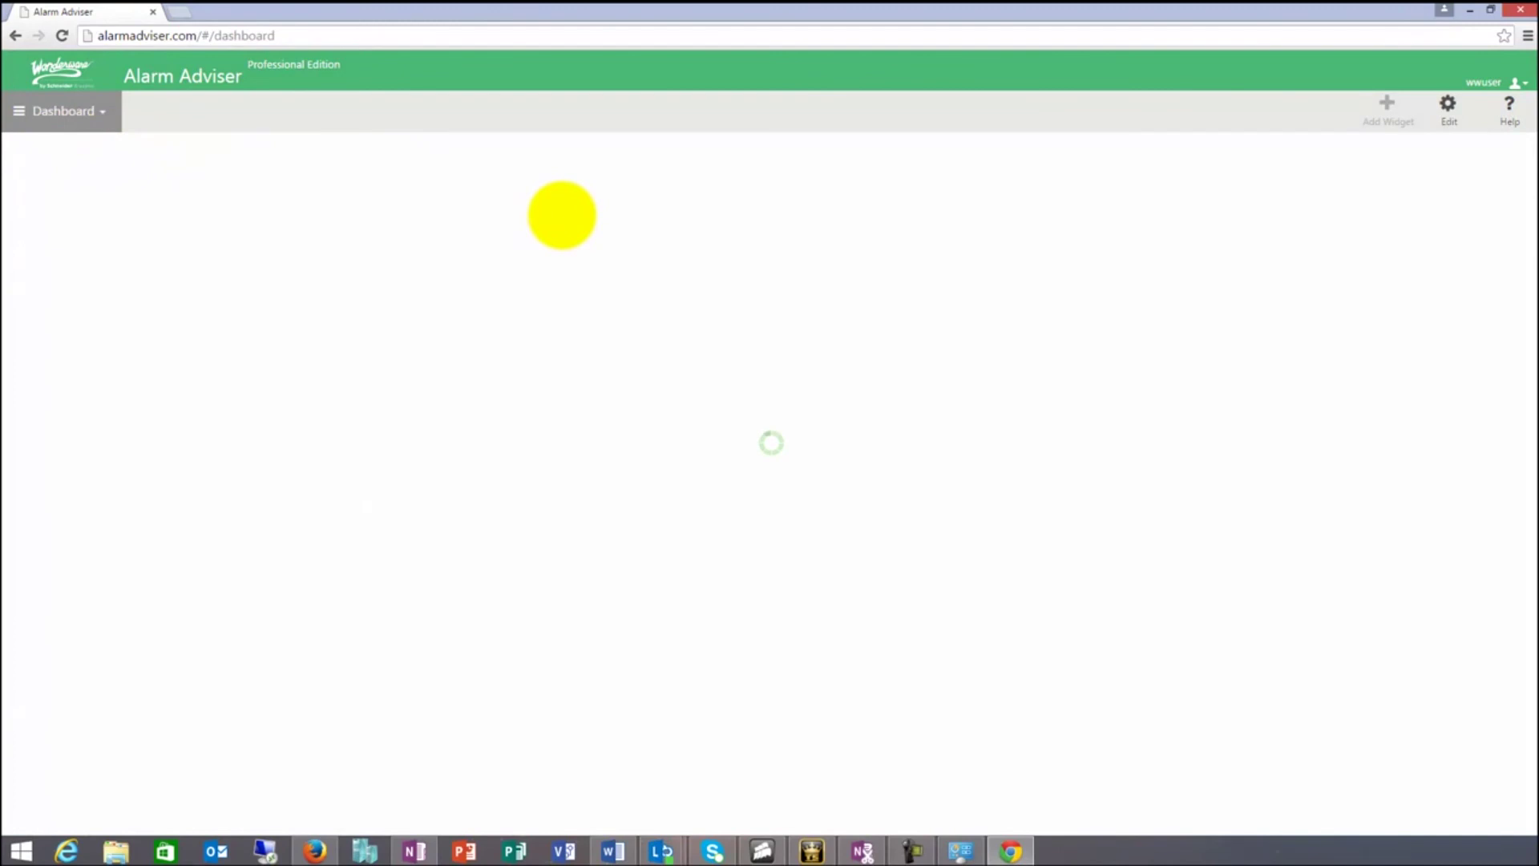